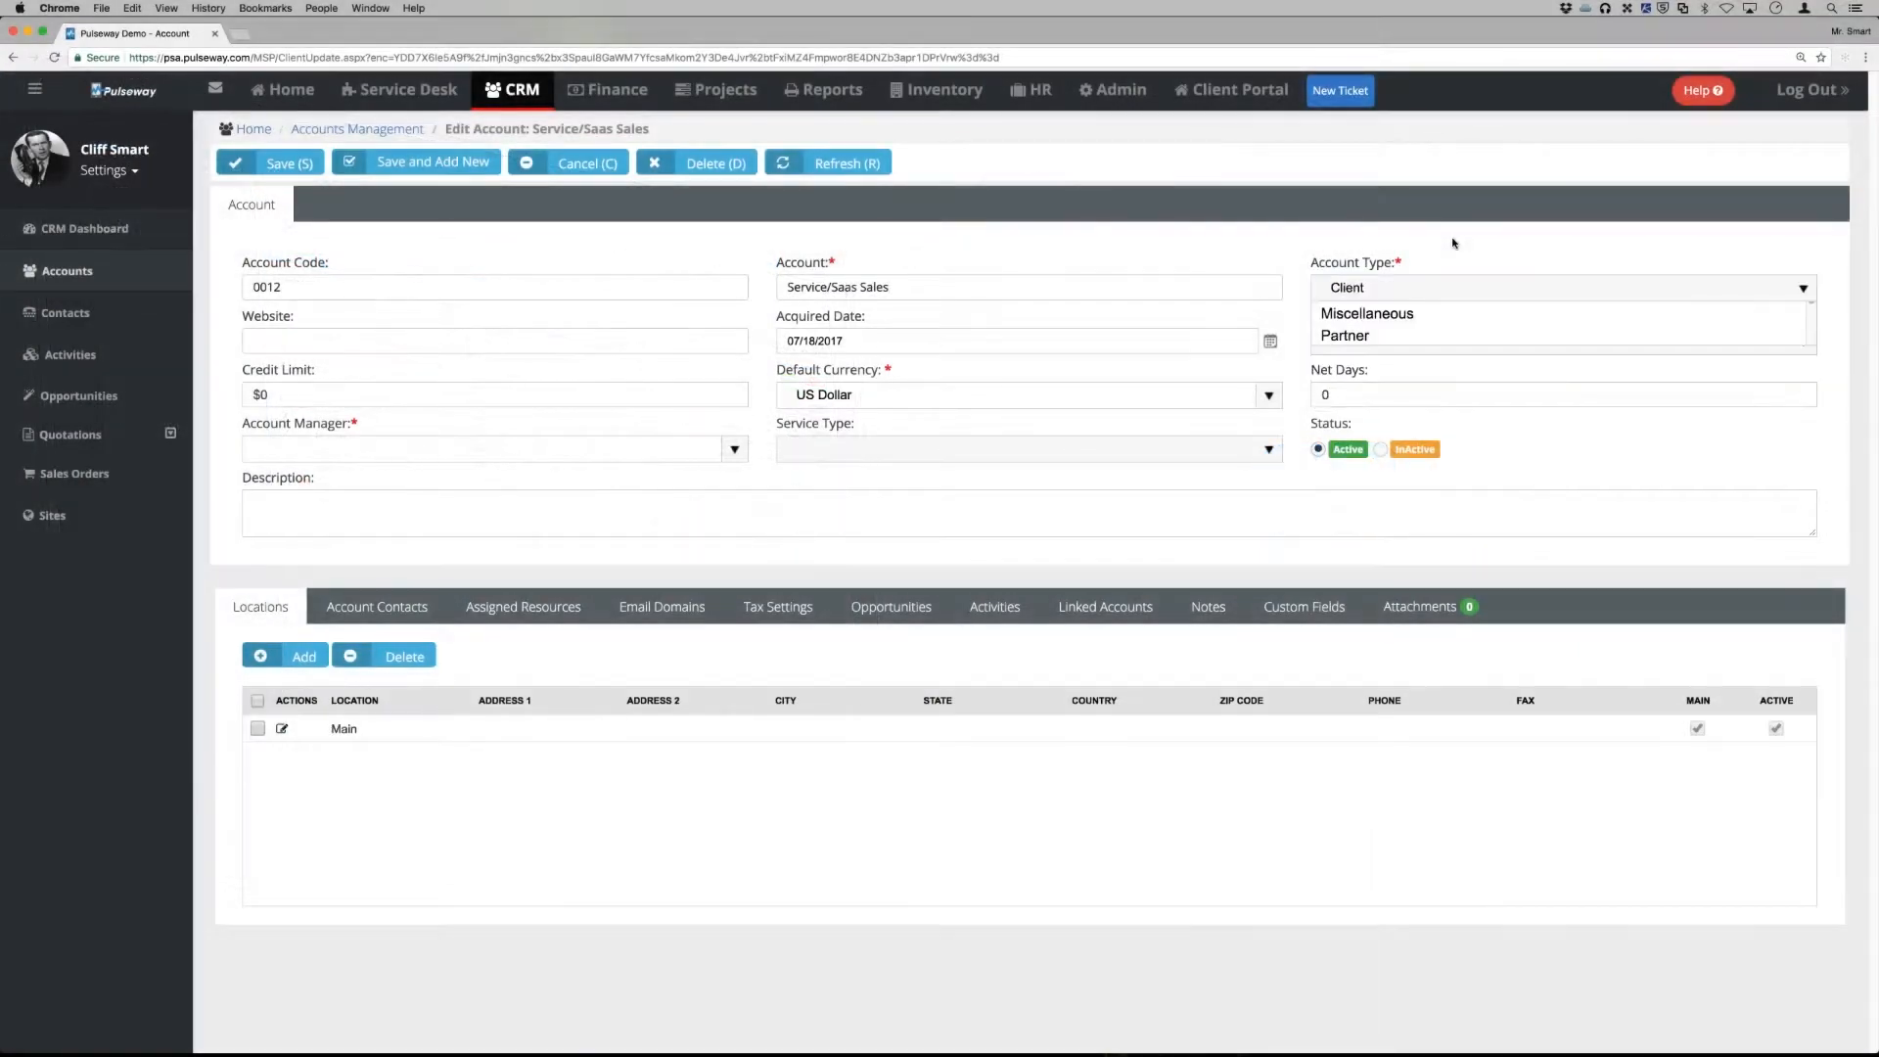
Look over the account type and business type of the Service/Saas Sales account, and view its account contacts
{"action": "left_click", "coordinate": [1441, 299]}
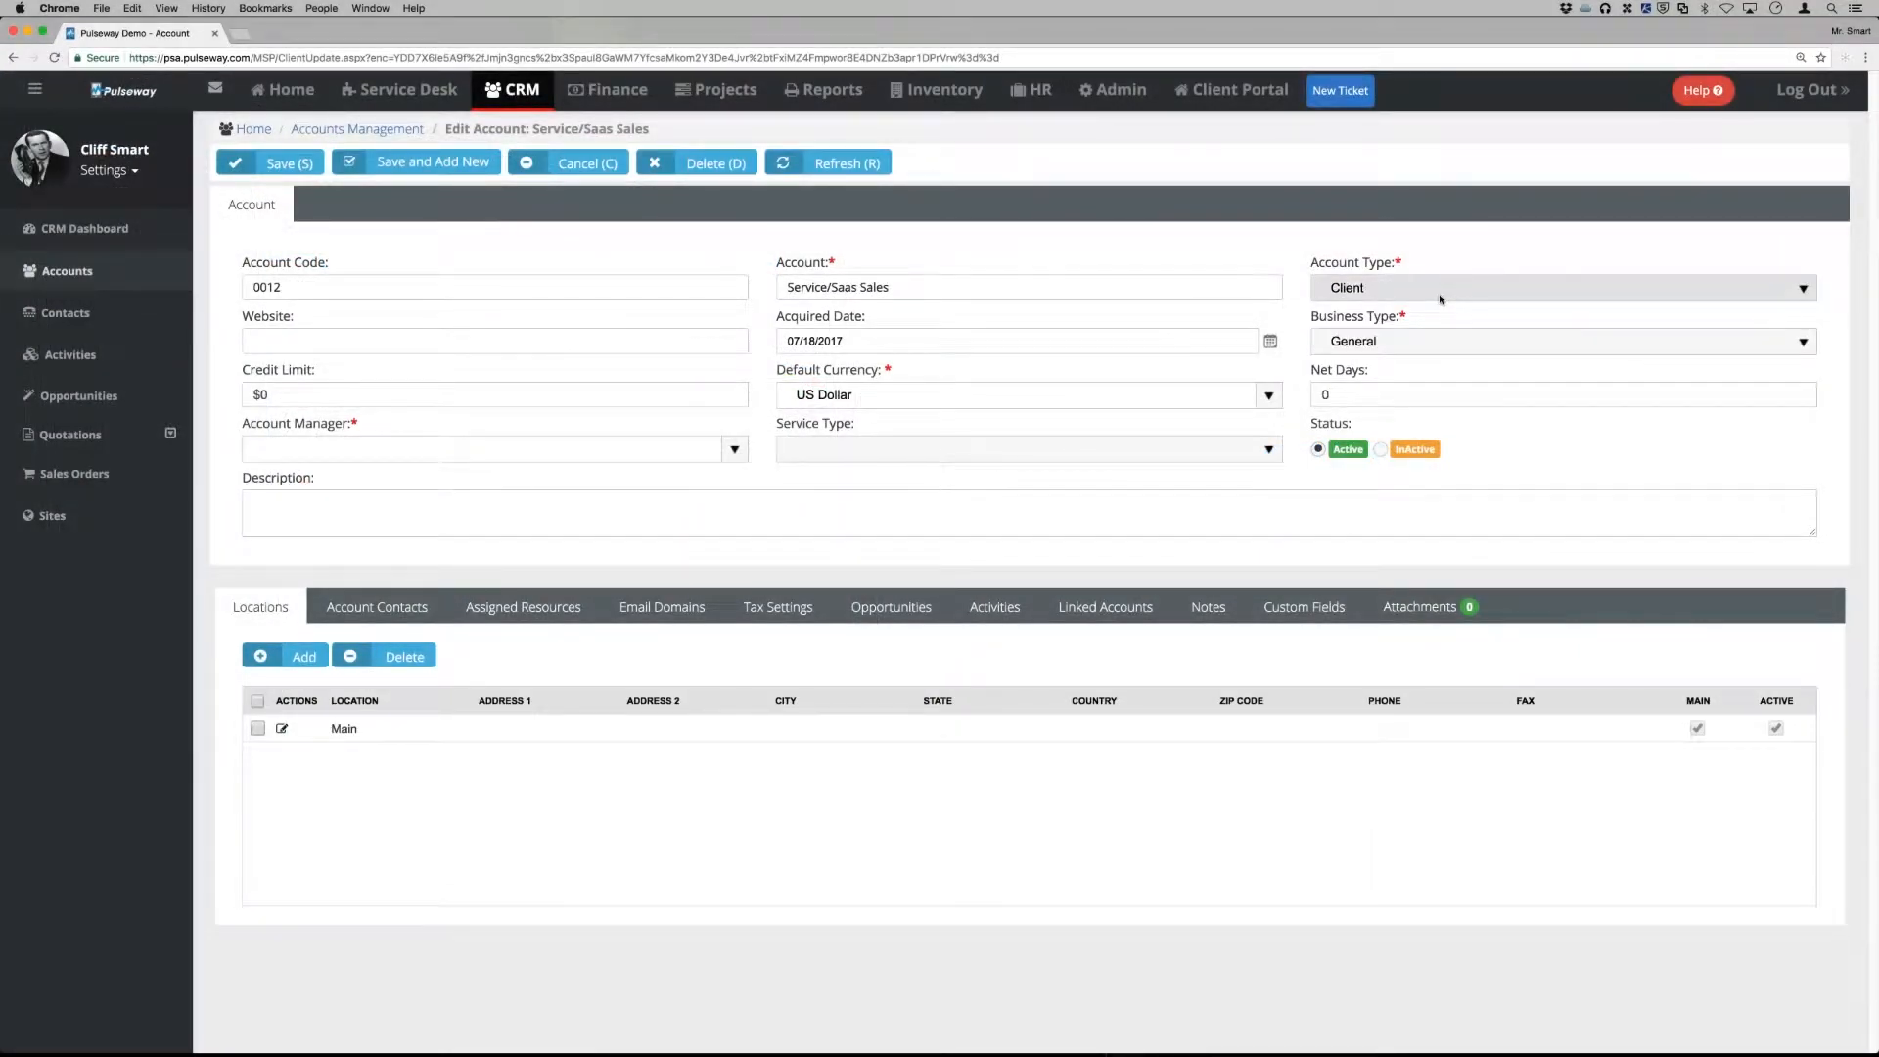
{"action": "left_click", "coordinate": [1436, 341]}
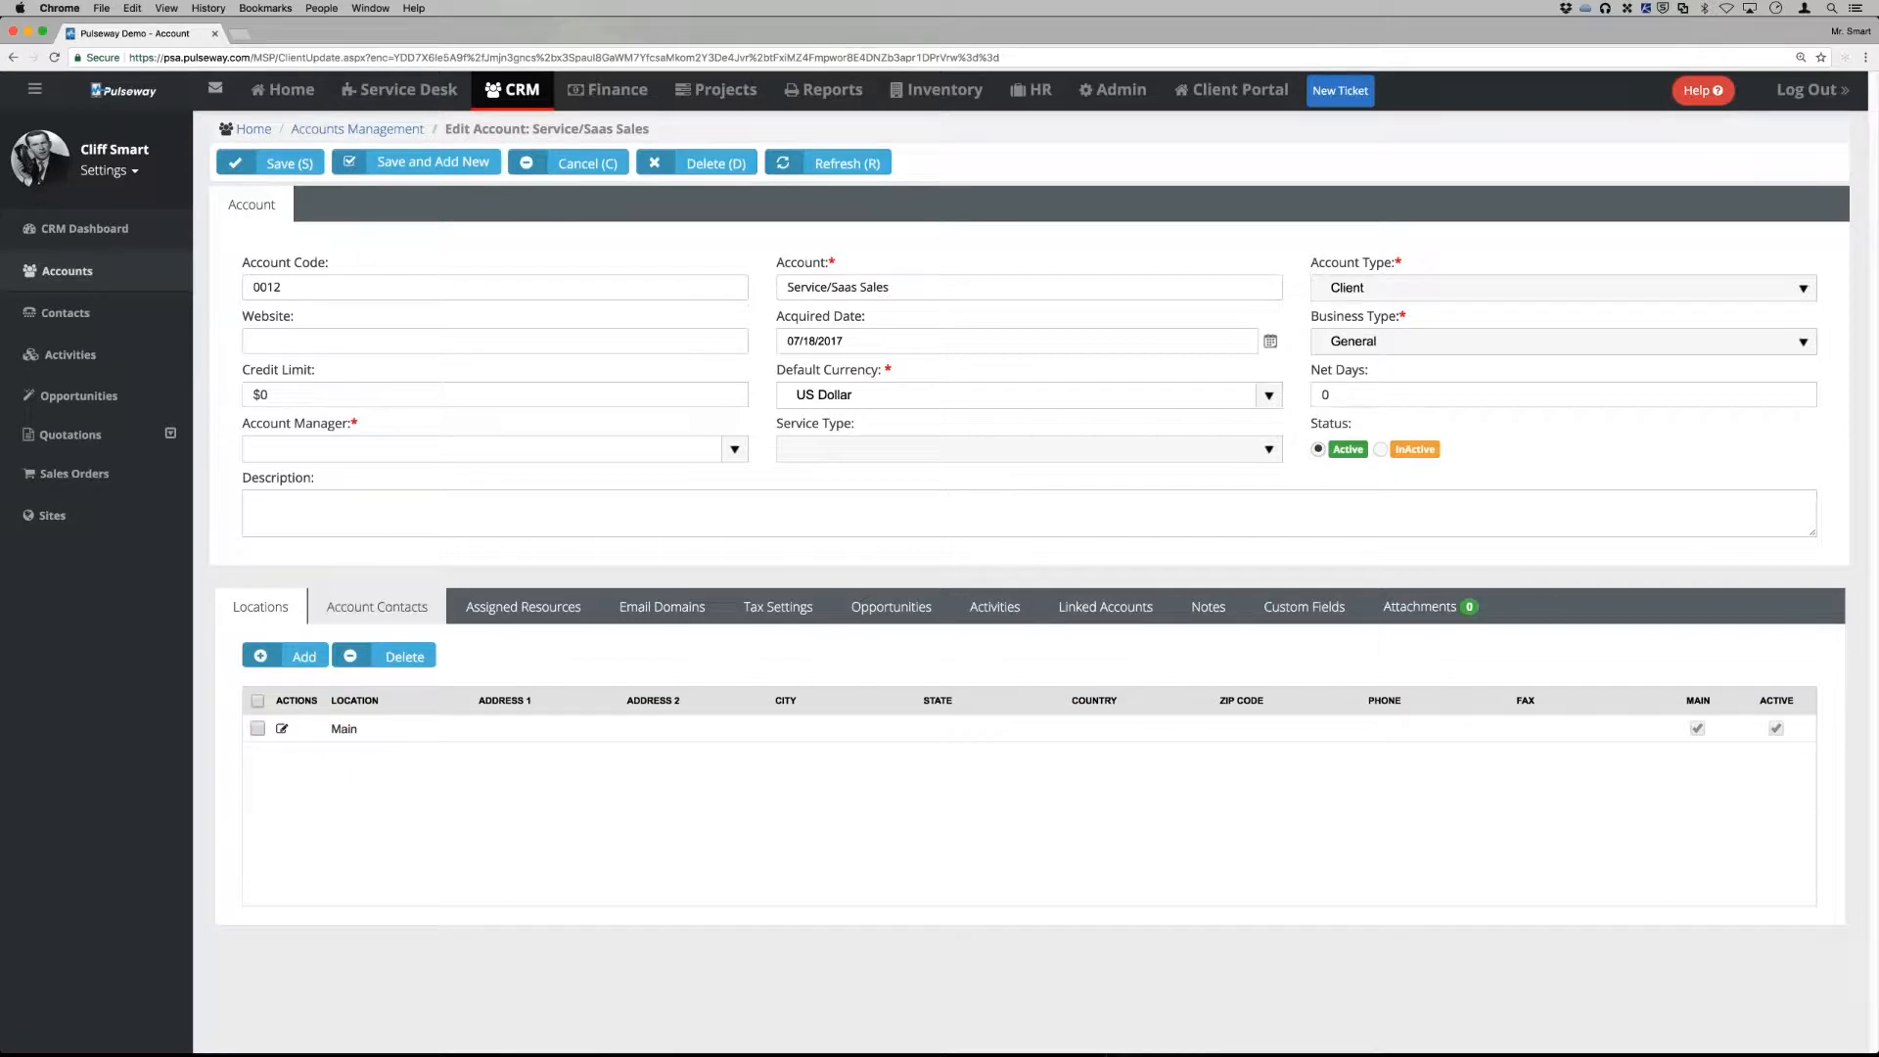
{"action": "left_click", "coordinate": [377, 607]}
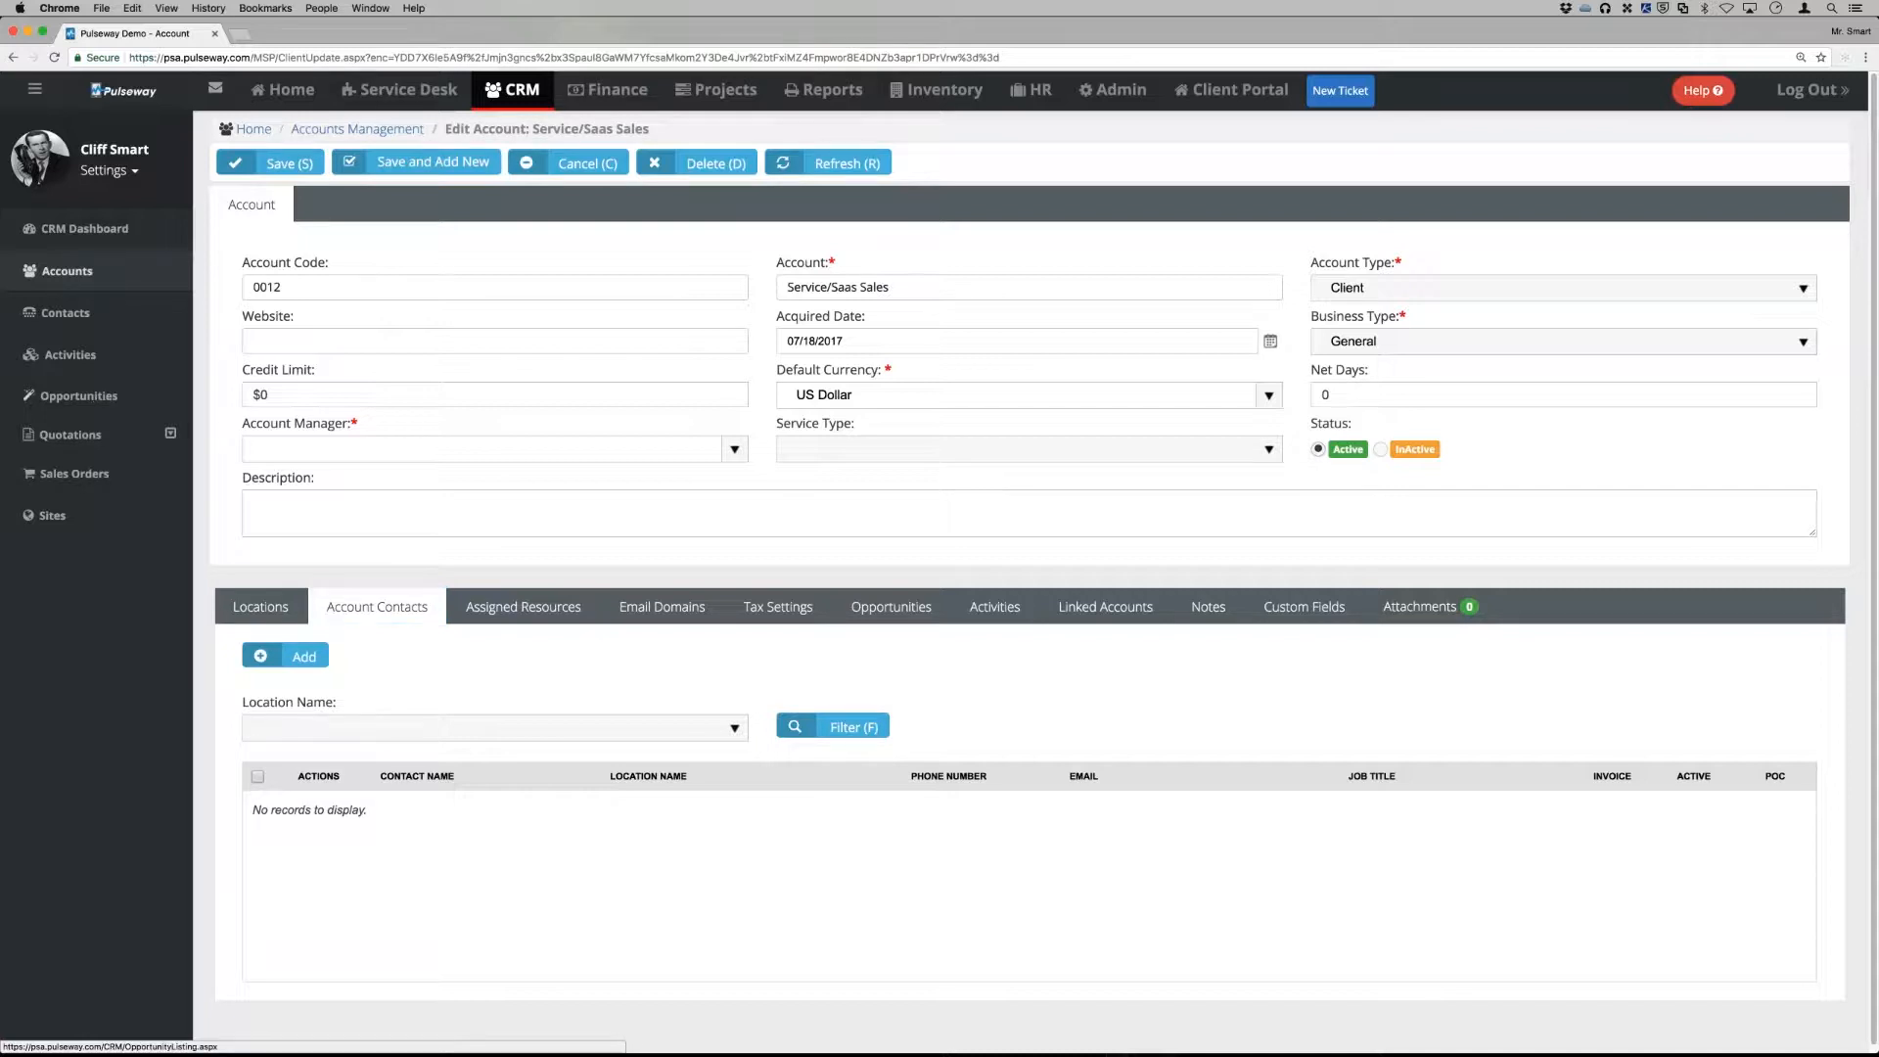
Open the Server Migration opportunity from the CRM opportunities and look through its details
{"action": "left_click", "coordinate": [79, 395]}
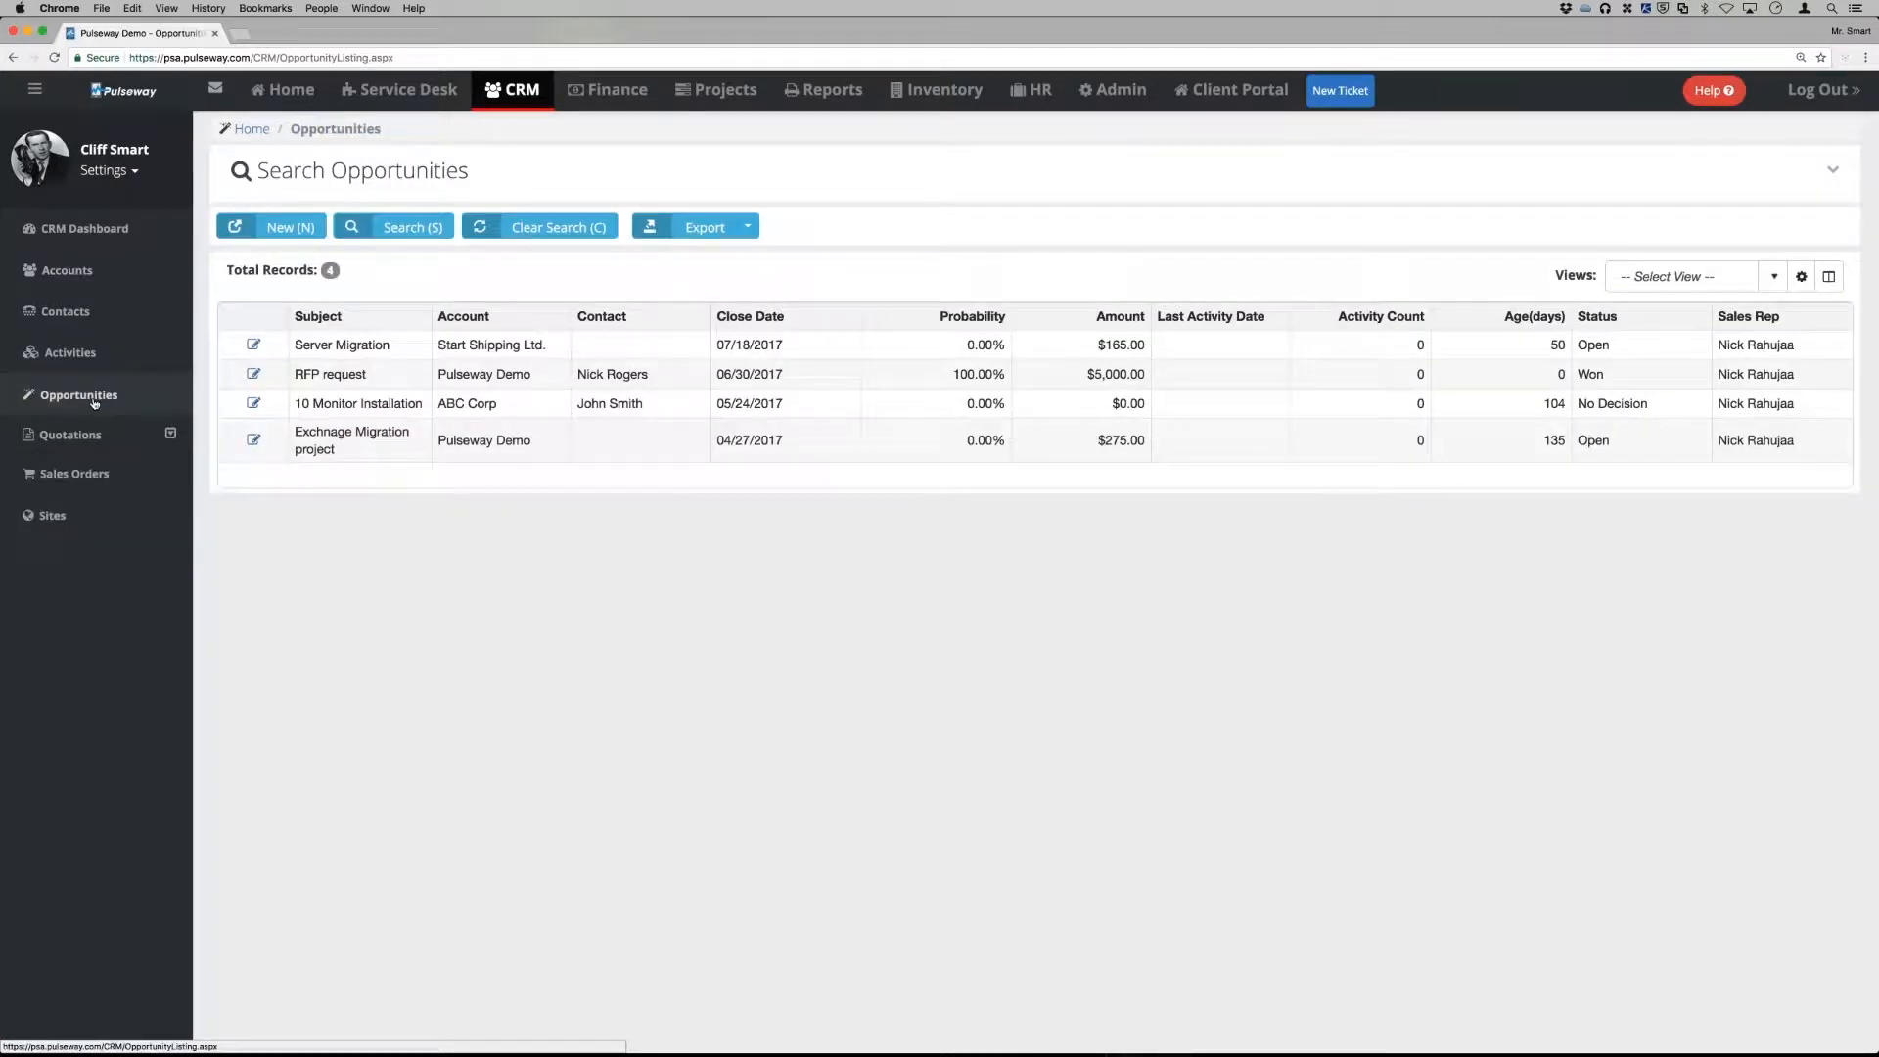
{"action": "left_click", "coordinate": [253, 345]}
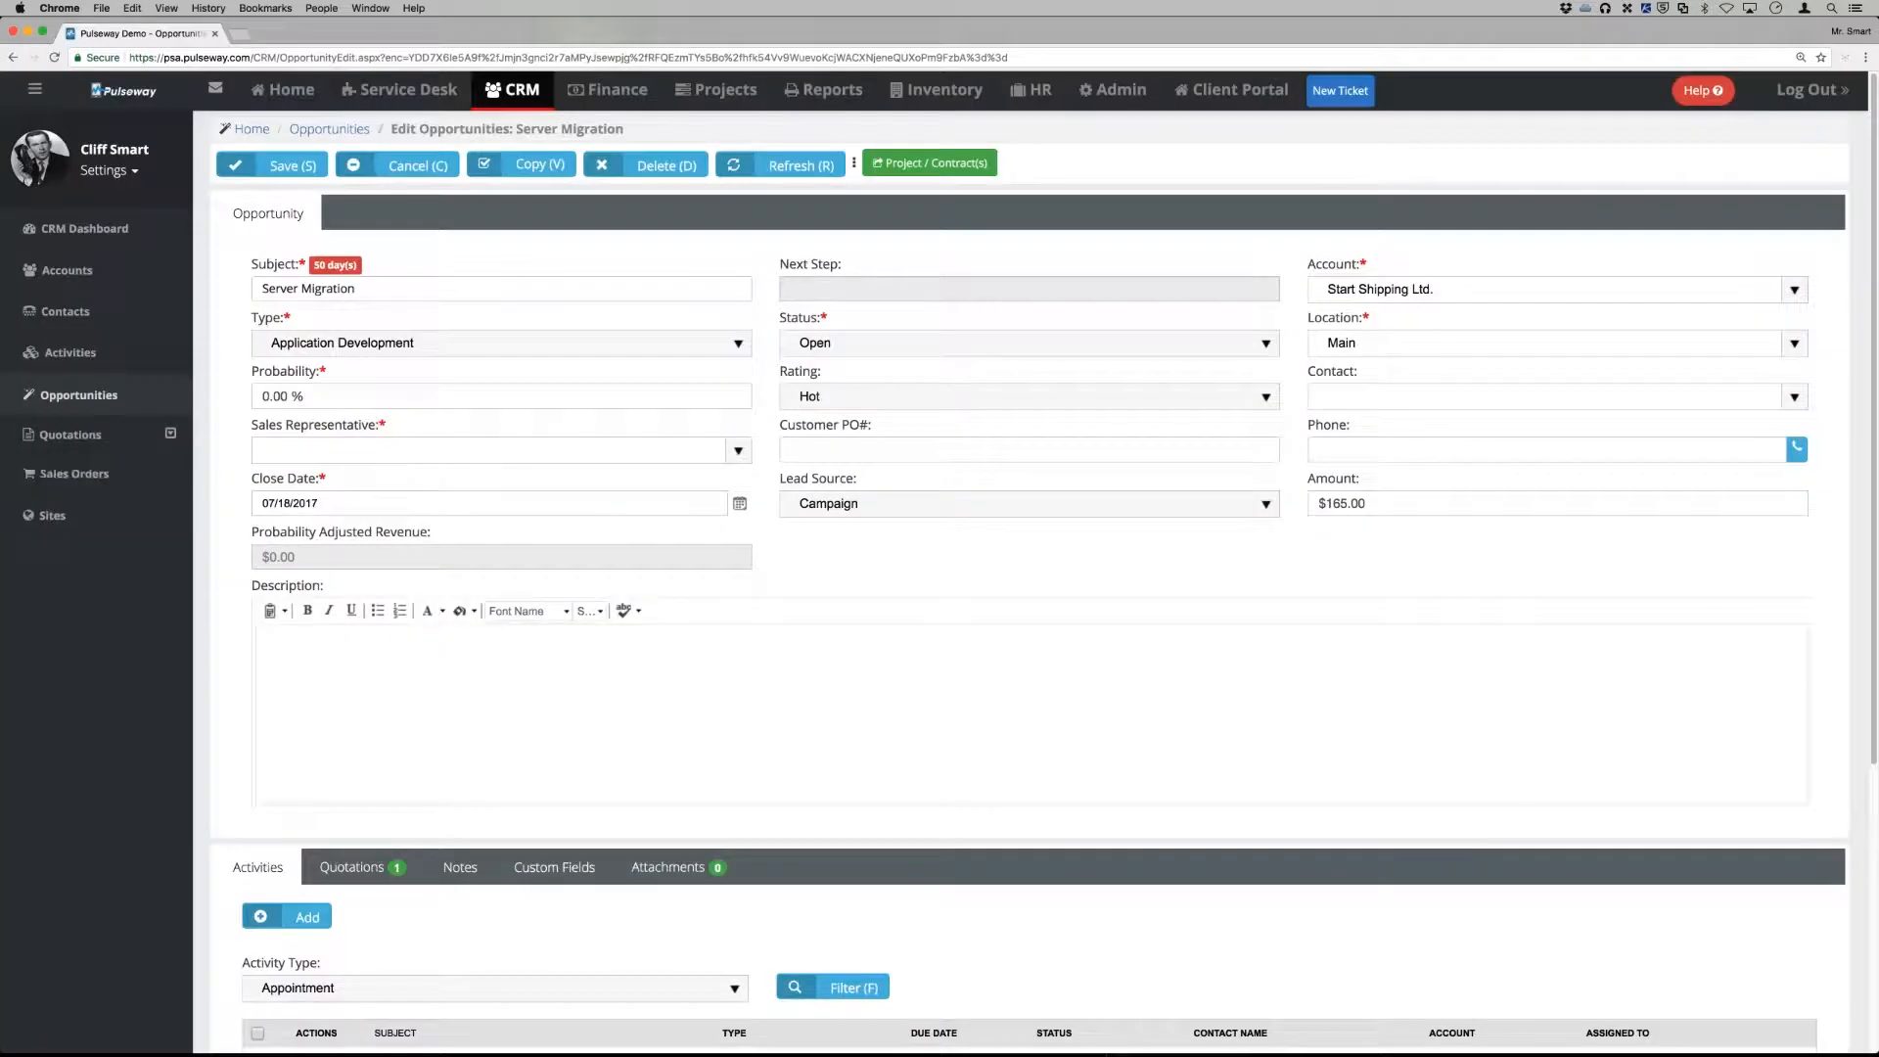
{"action": "scroll", "coordinate": [912, 695], "scroll_direction": "down", "scroll_amount": 3}
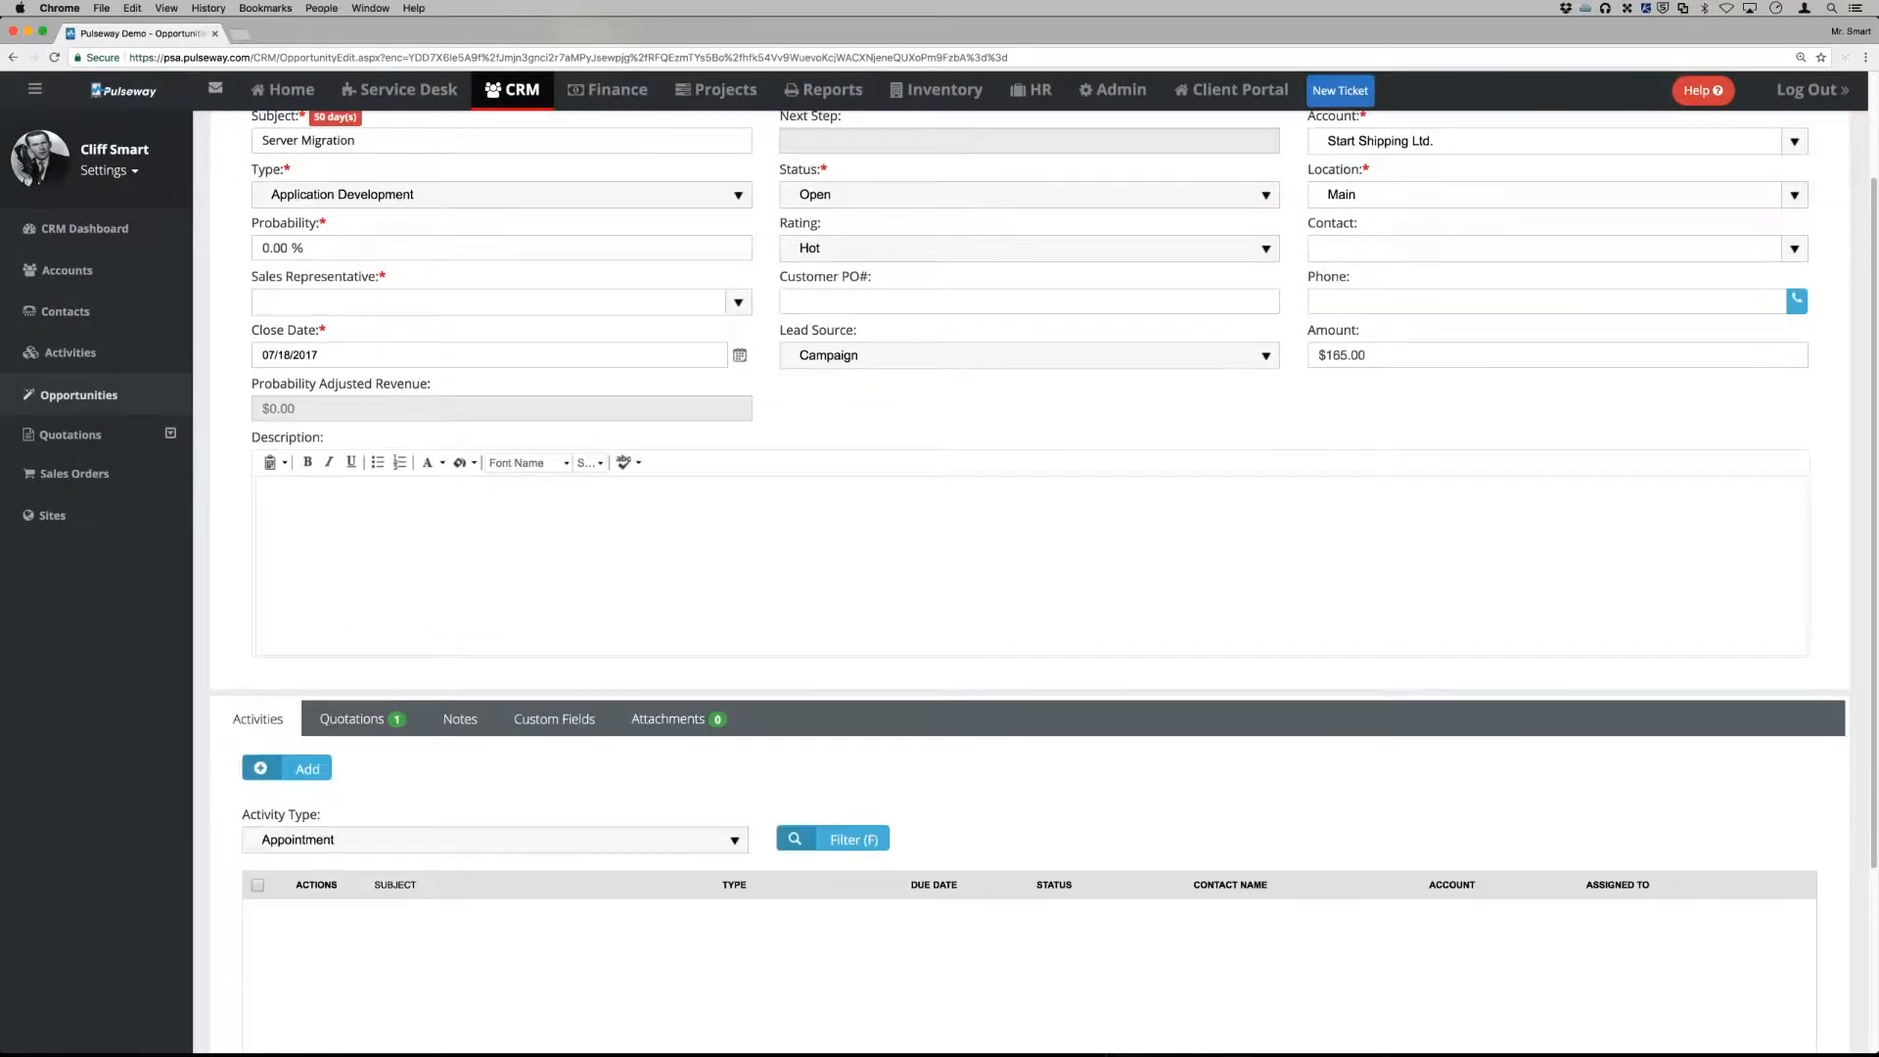
{"action": "scroll", "coordinate": [1028, 577], "scroll_direction": "up", "scroll_amount": 3}
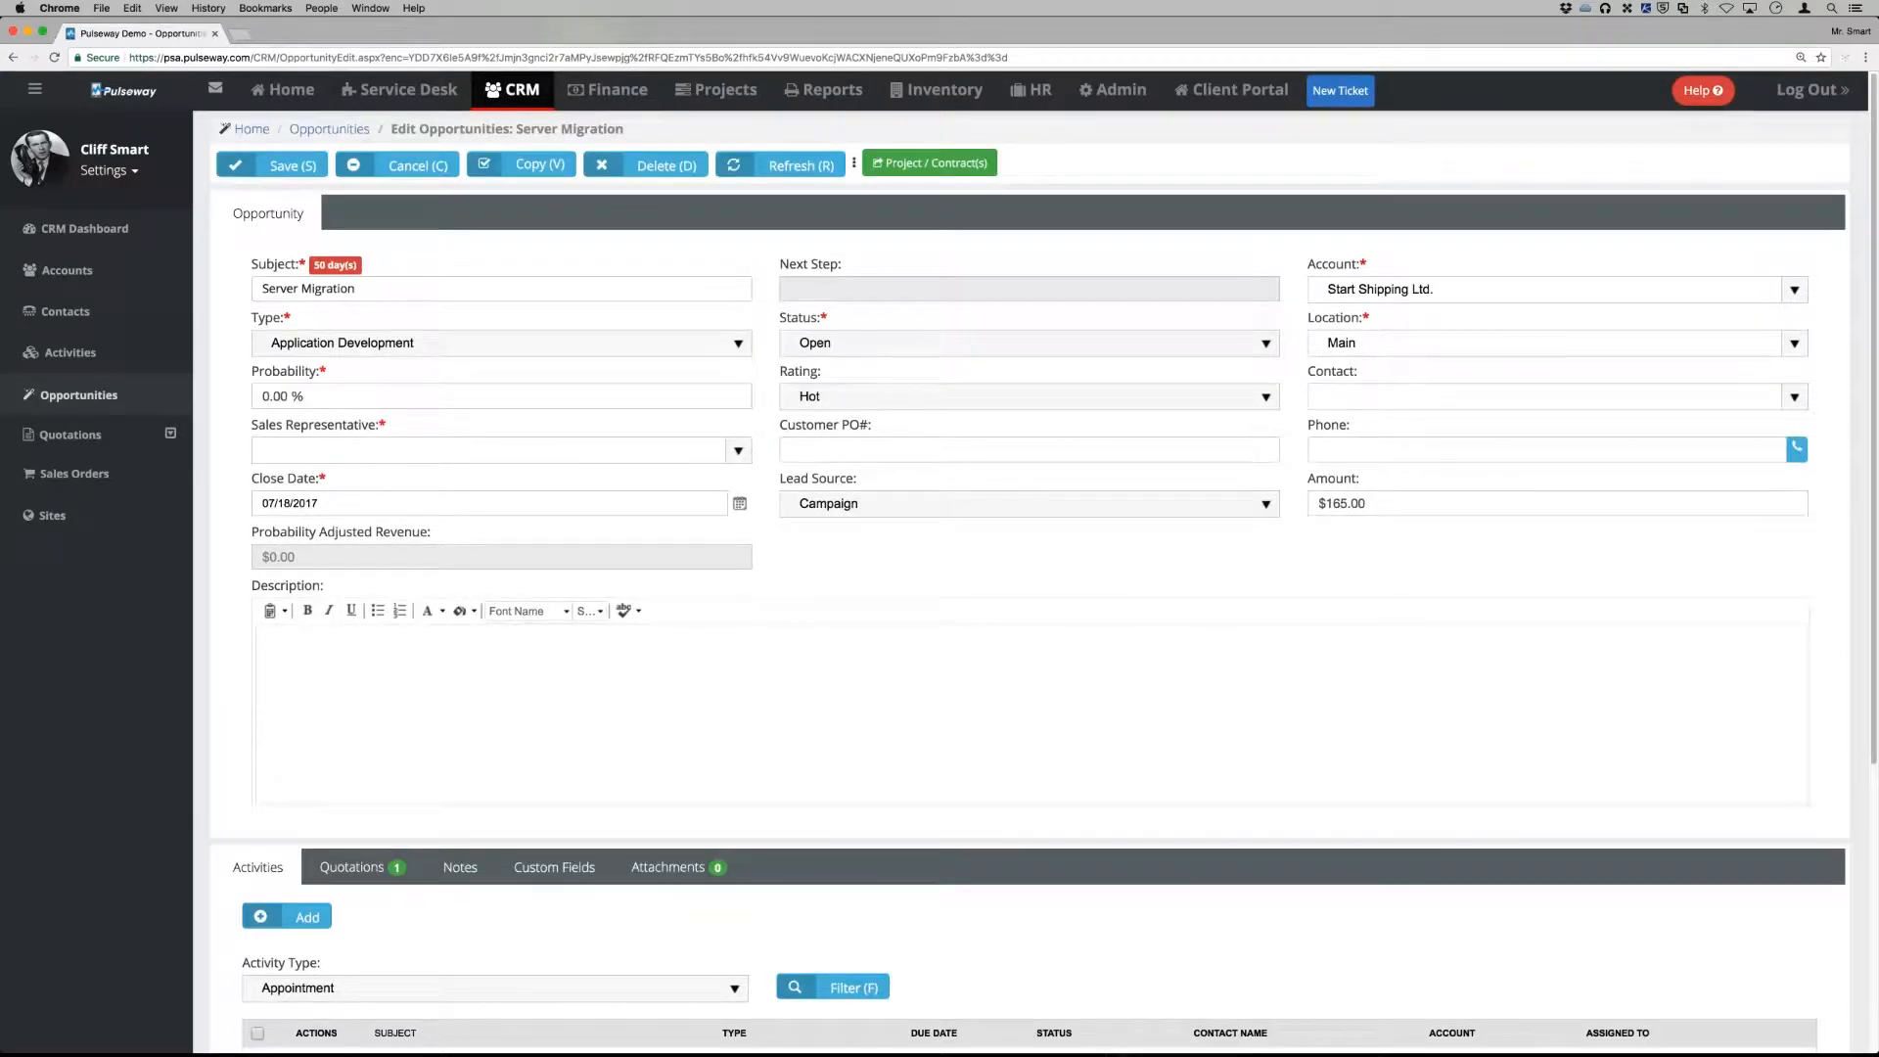
View the projects and contracts related to the Server Migration opportunity, and examine its quotations
{"action": "left_click", "coordinate": [934, 166]}
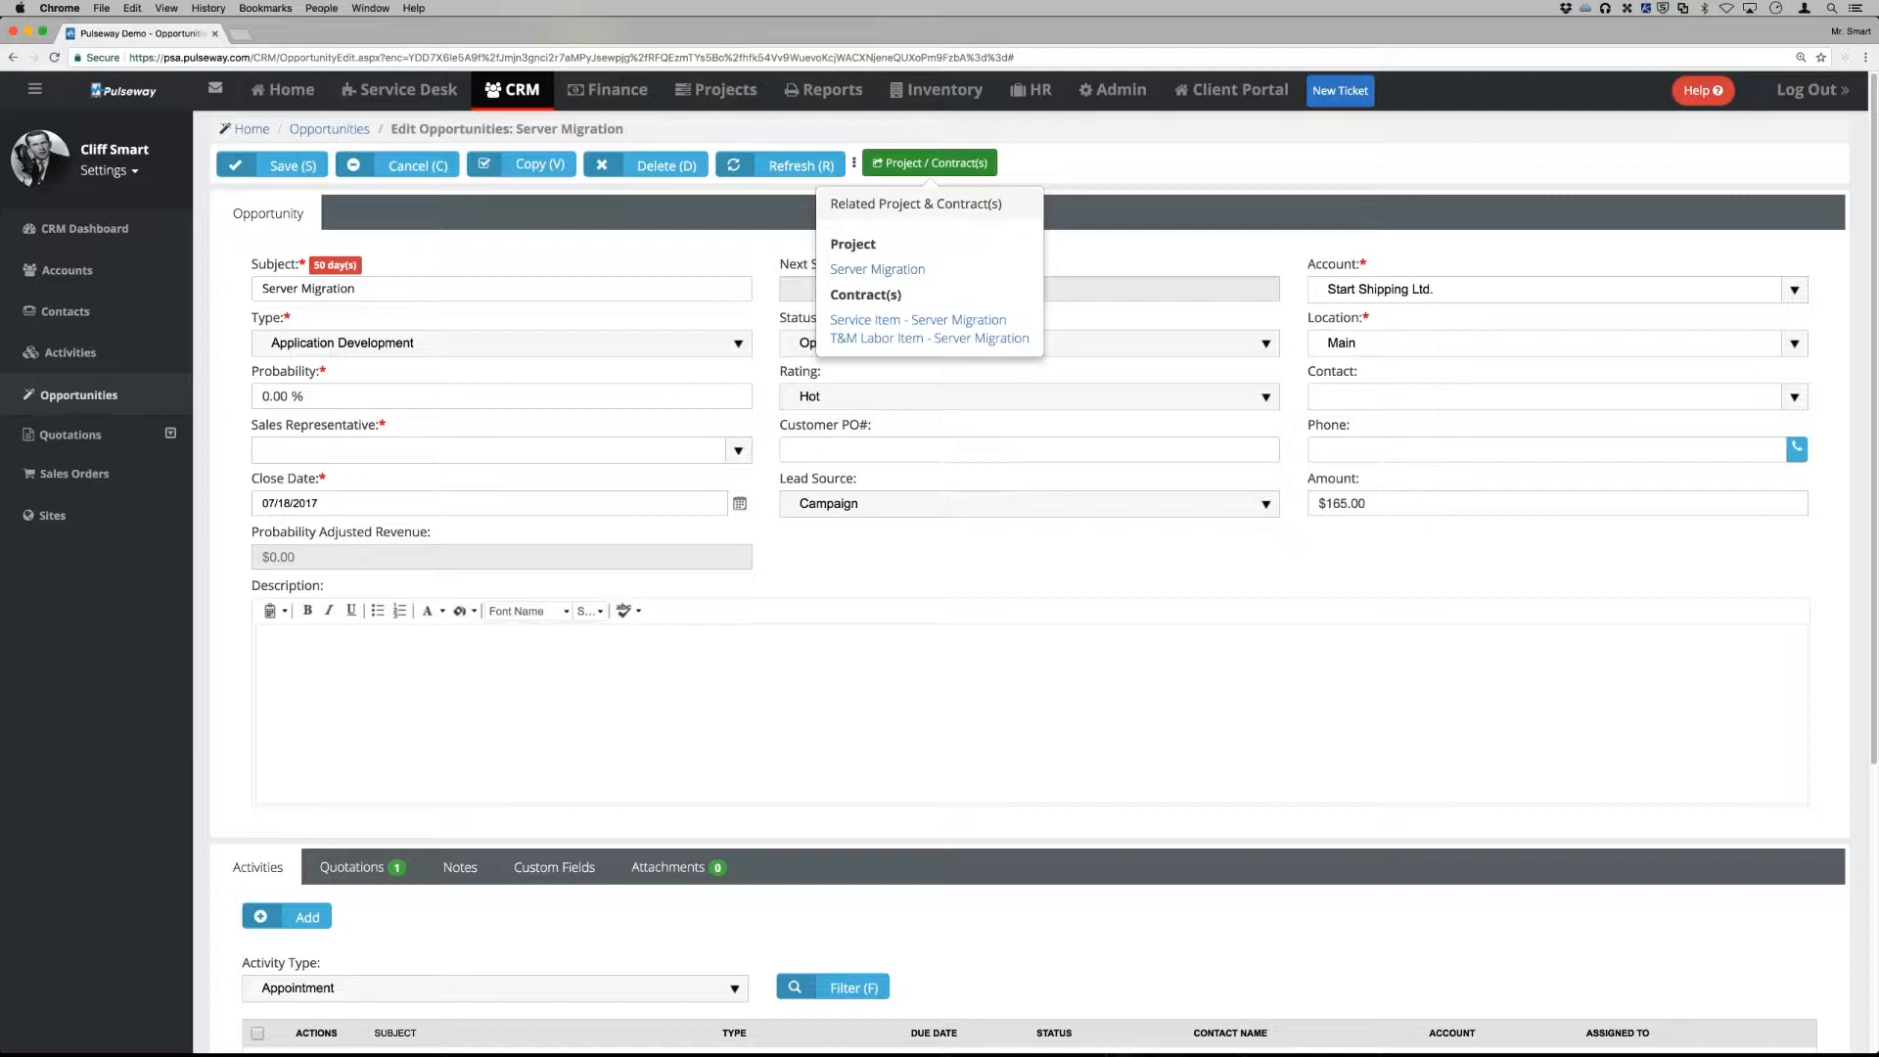
{"action": "left_click", "coordinate": [380, 805]}
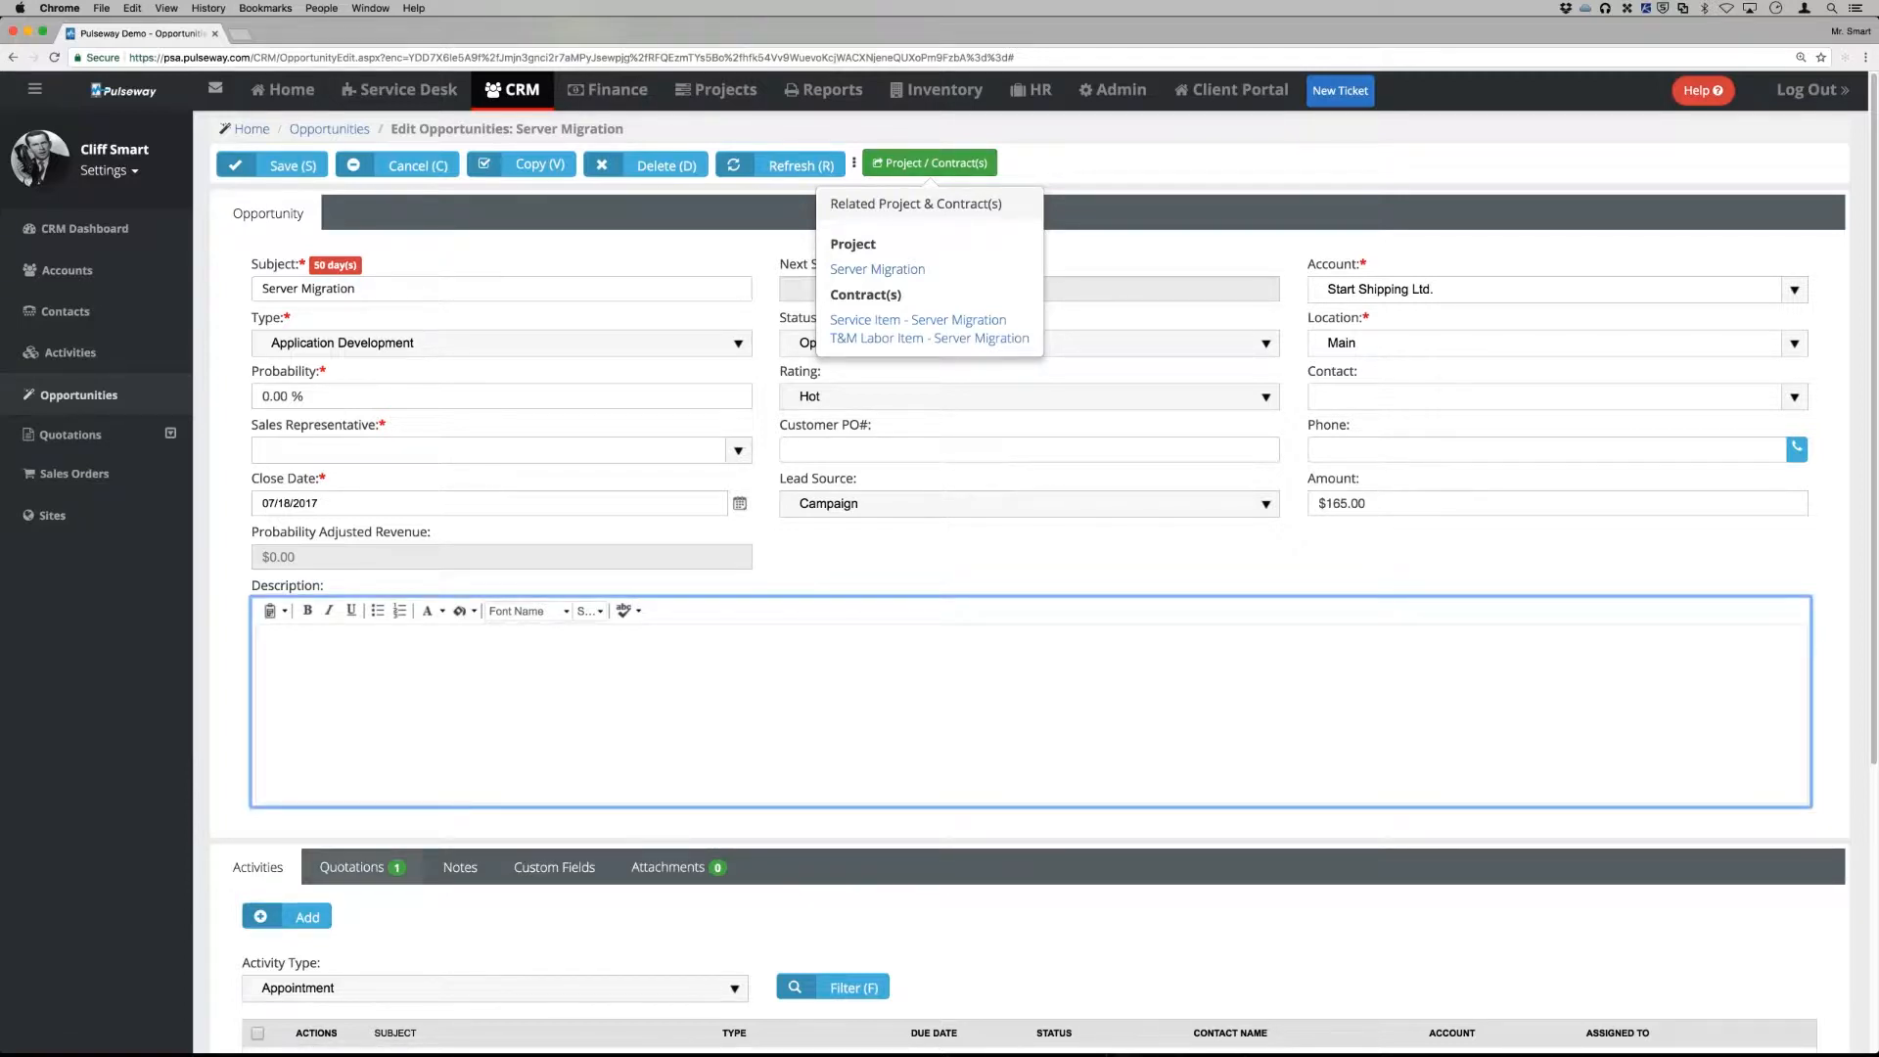
{"action": "left_click", "coordinate": [354, 867]}
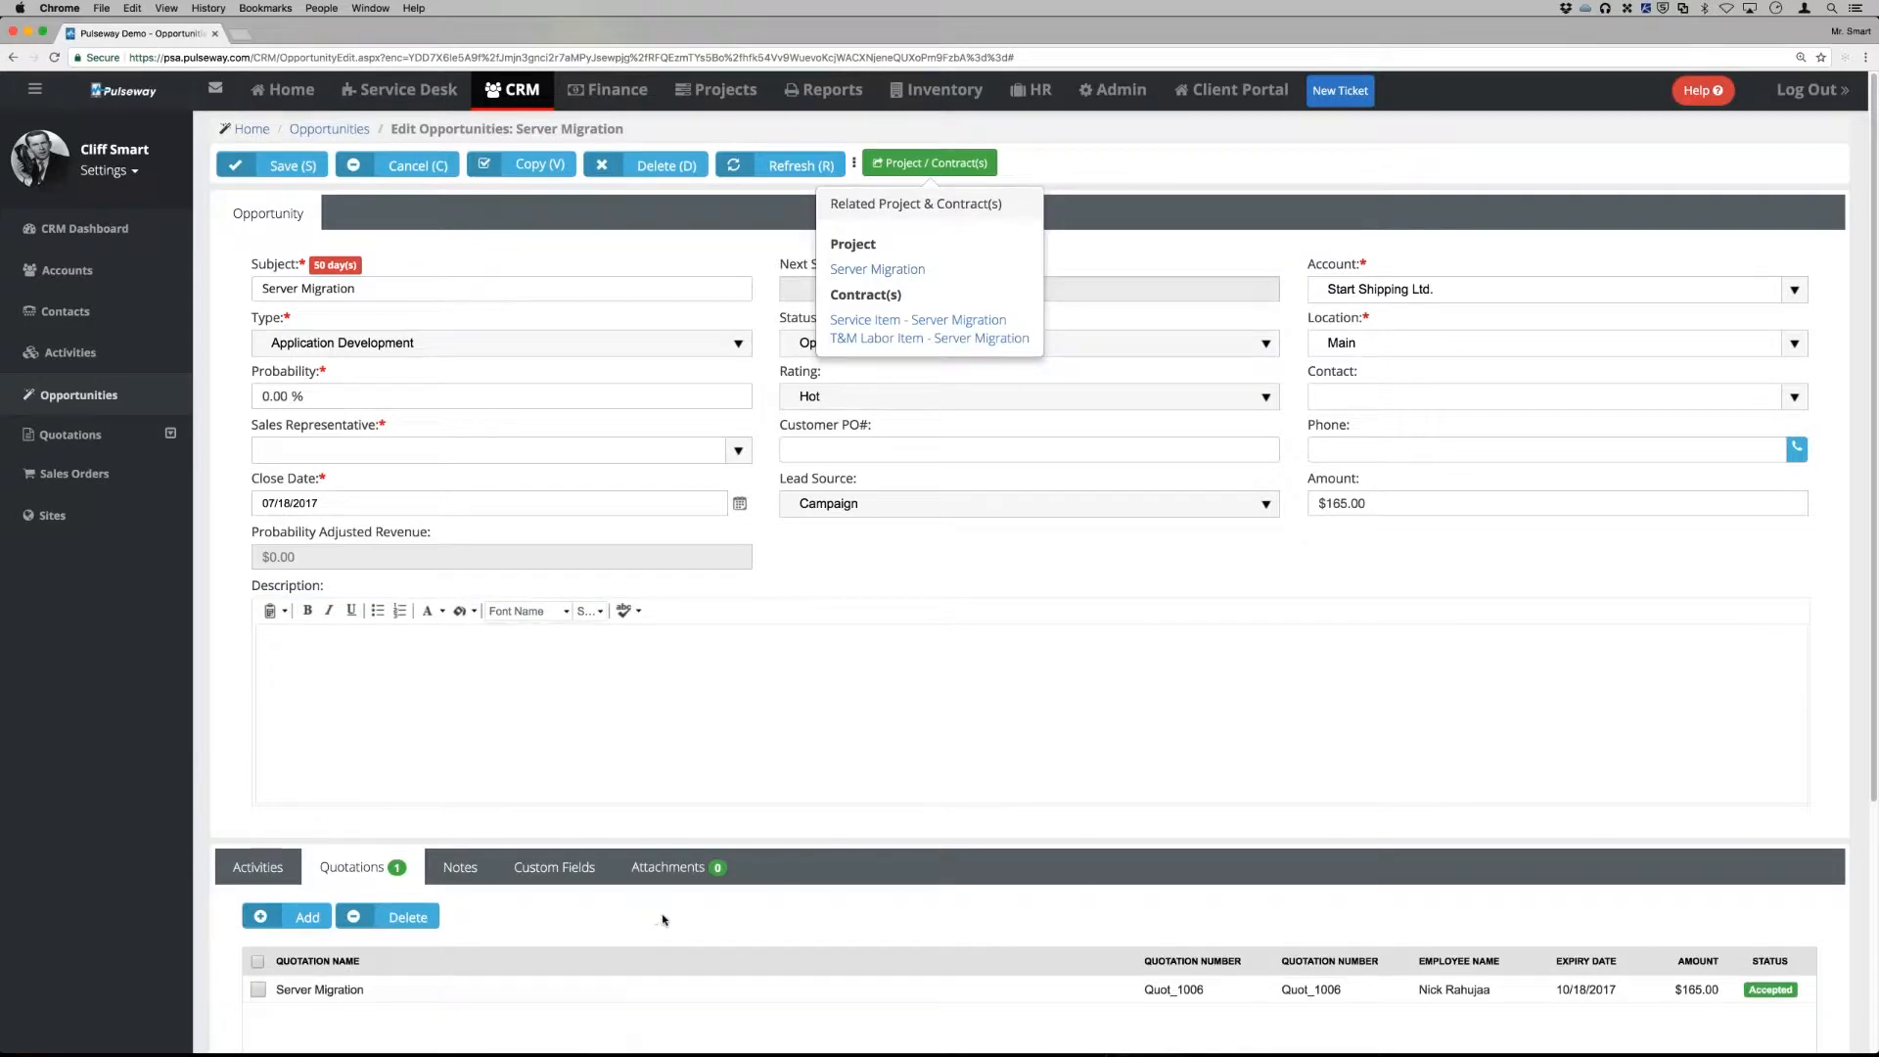
{"action": "scroll", "coordinate": [661, 921], "scroll_direction": "down", "scroll_amount": 3}
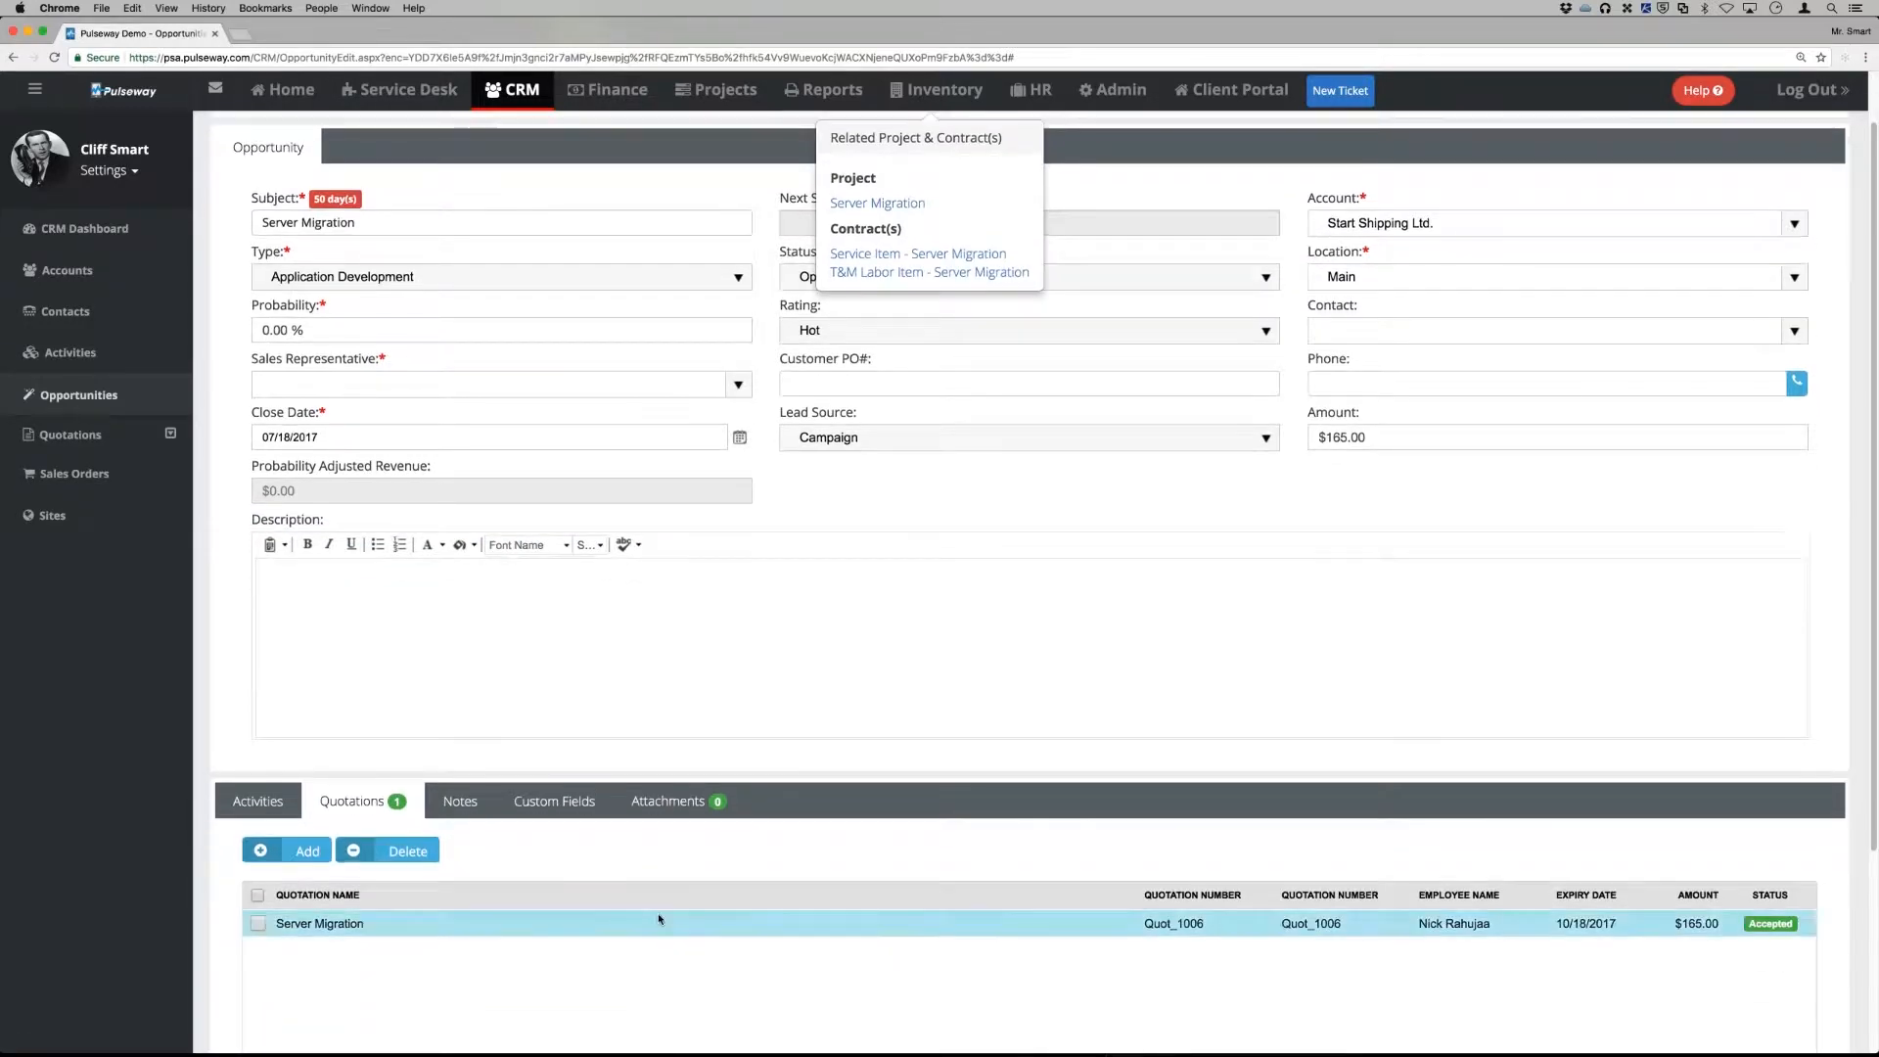
{"action": "scroll", "coordinate": [661, 921], "scroll_direction": "up", "scroll_amount": 2}
{"action": "scroll", "coordinate": [659, 920], "scroll_direction": "up", "scroll_amount": 2}
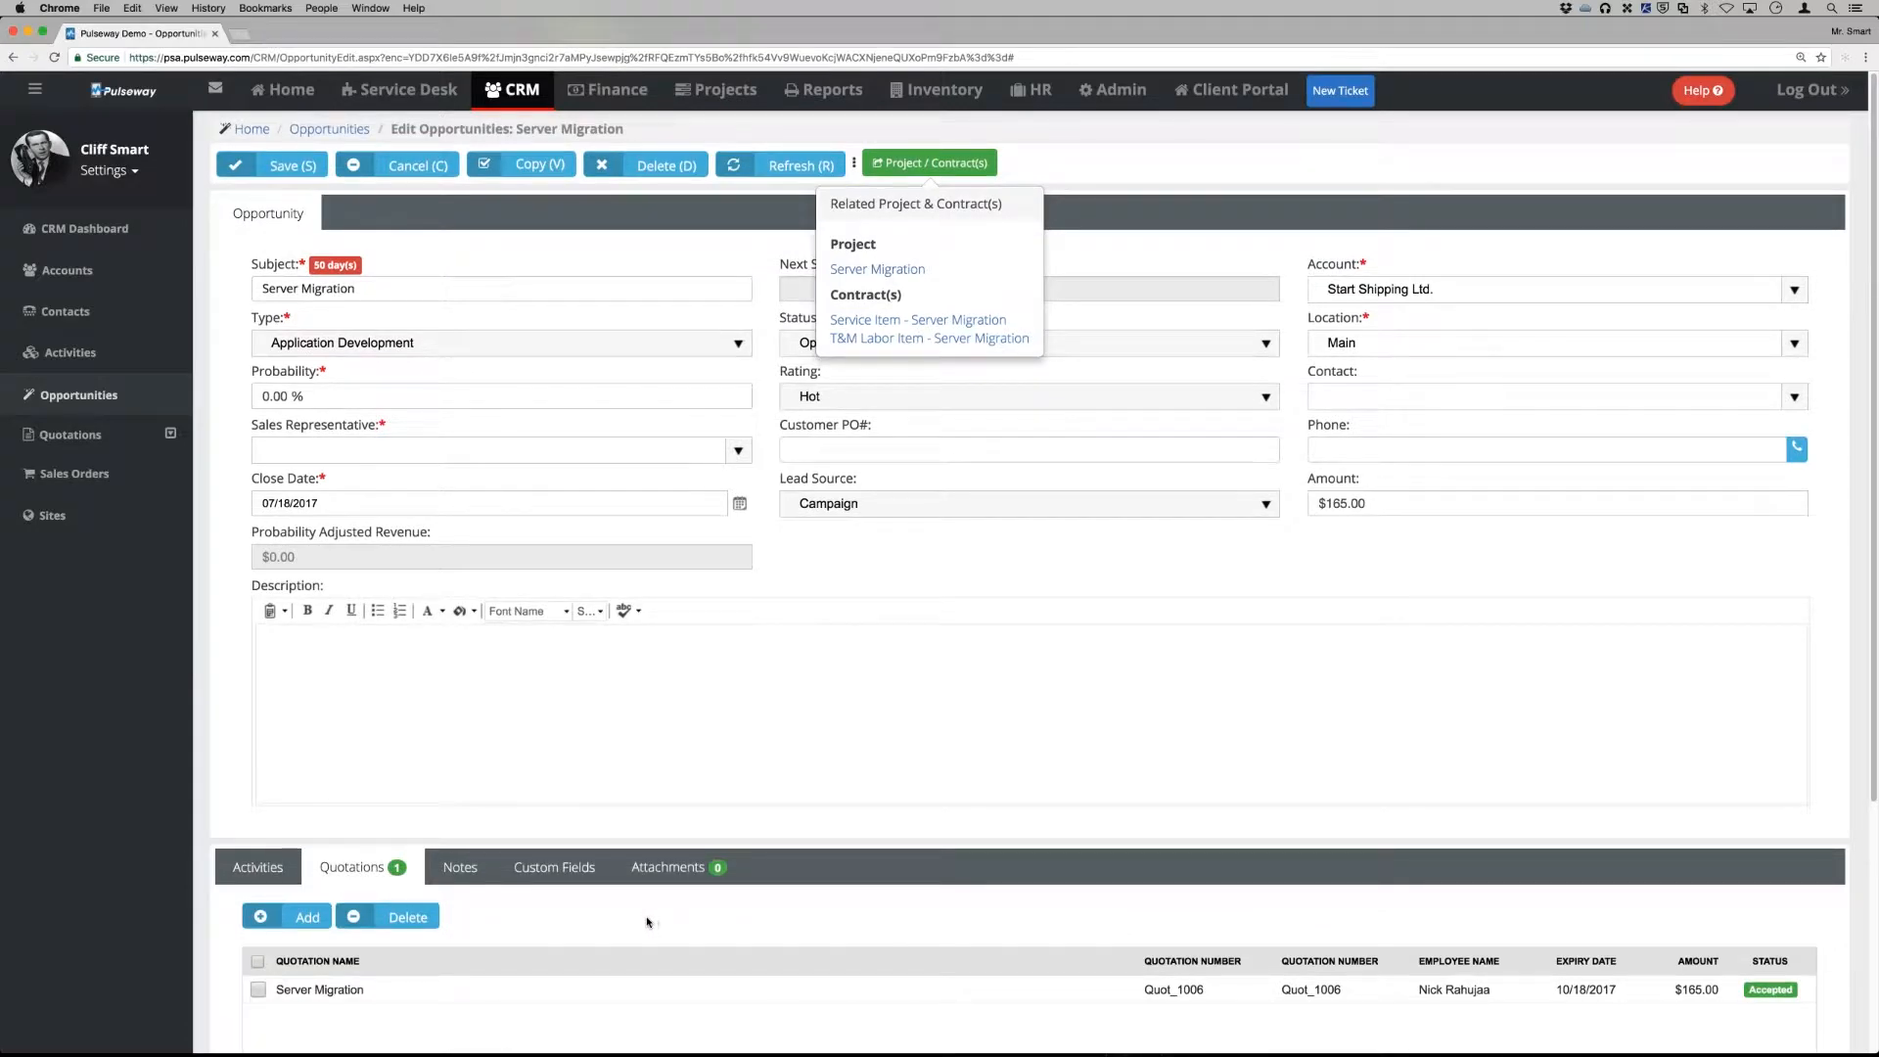
{"action": "left_click", "coordinate": [85, 436]}
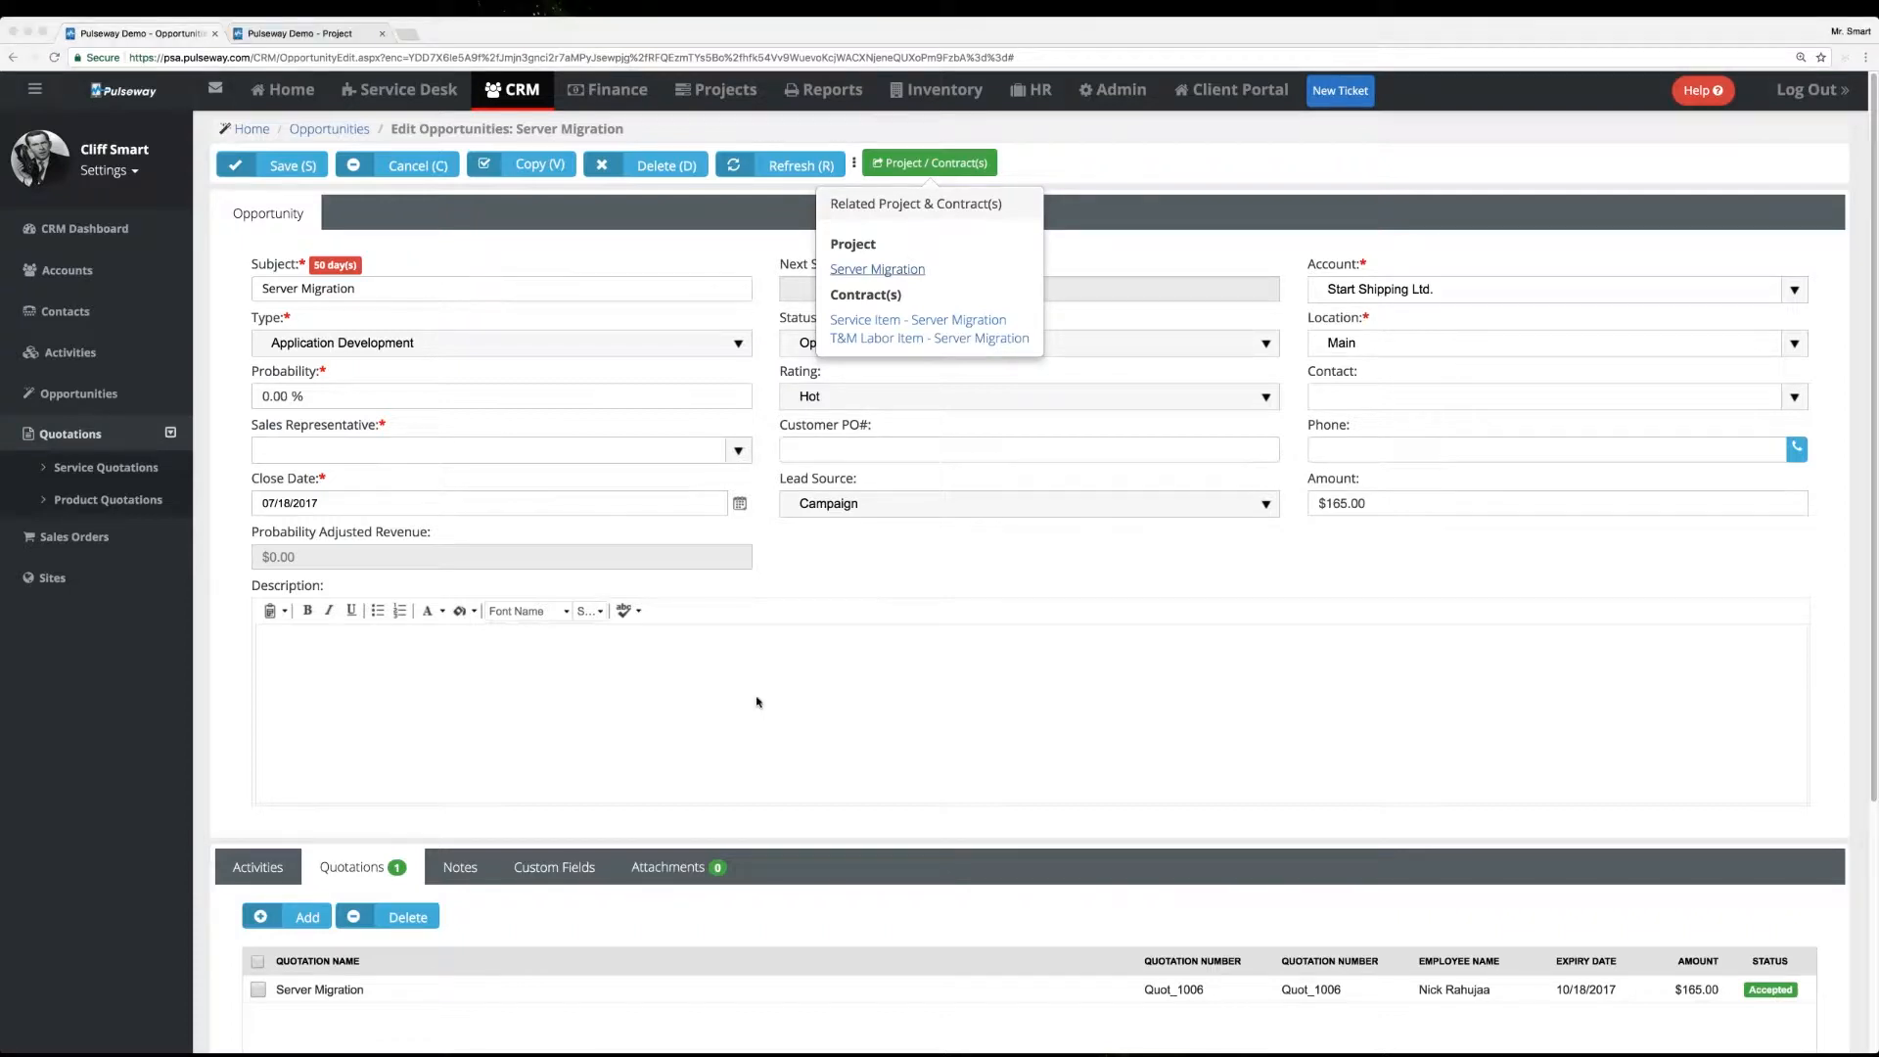
{"action": "scroll", "coordinate": [757, 700], "scroll_direction": "down", "scroll_amount": 1}
{"action": "scroll", "coordinate": [758, 700], "scroll_direction": "down", "scroll_amount": 1}
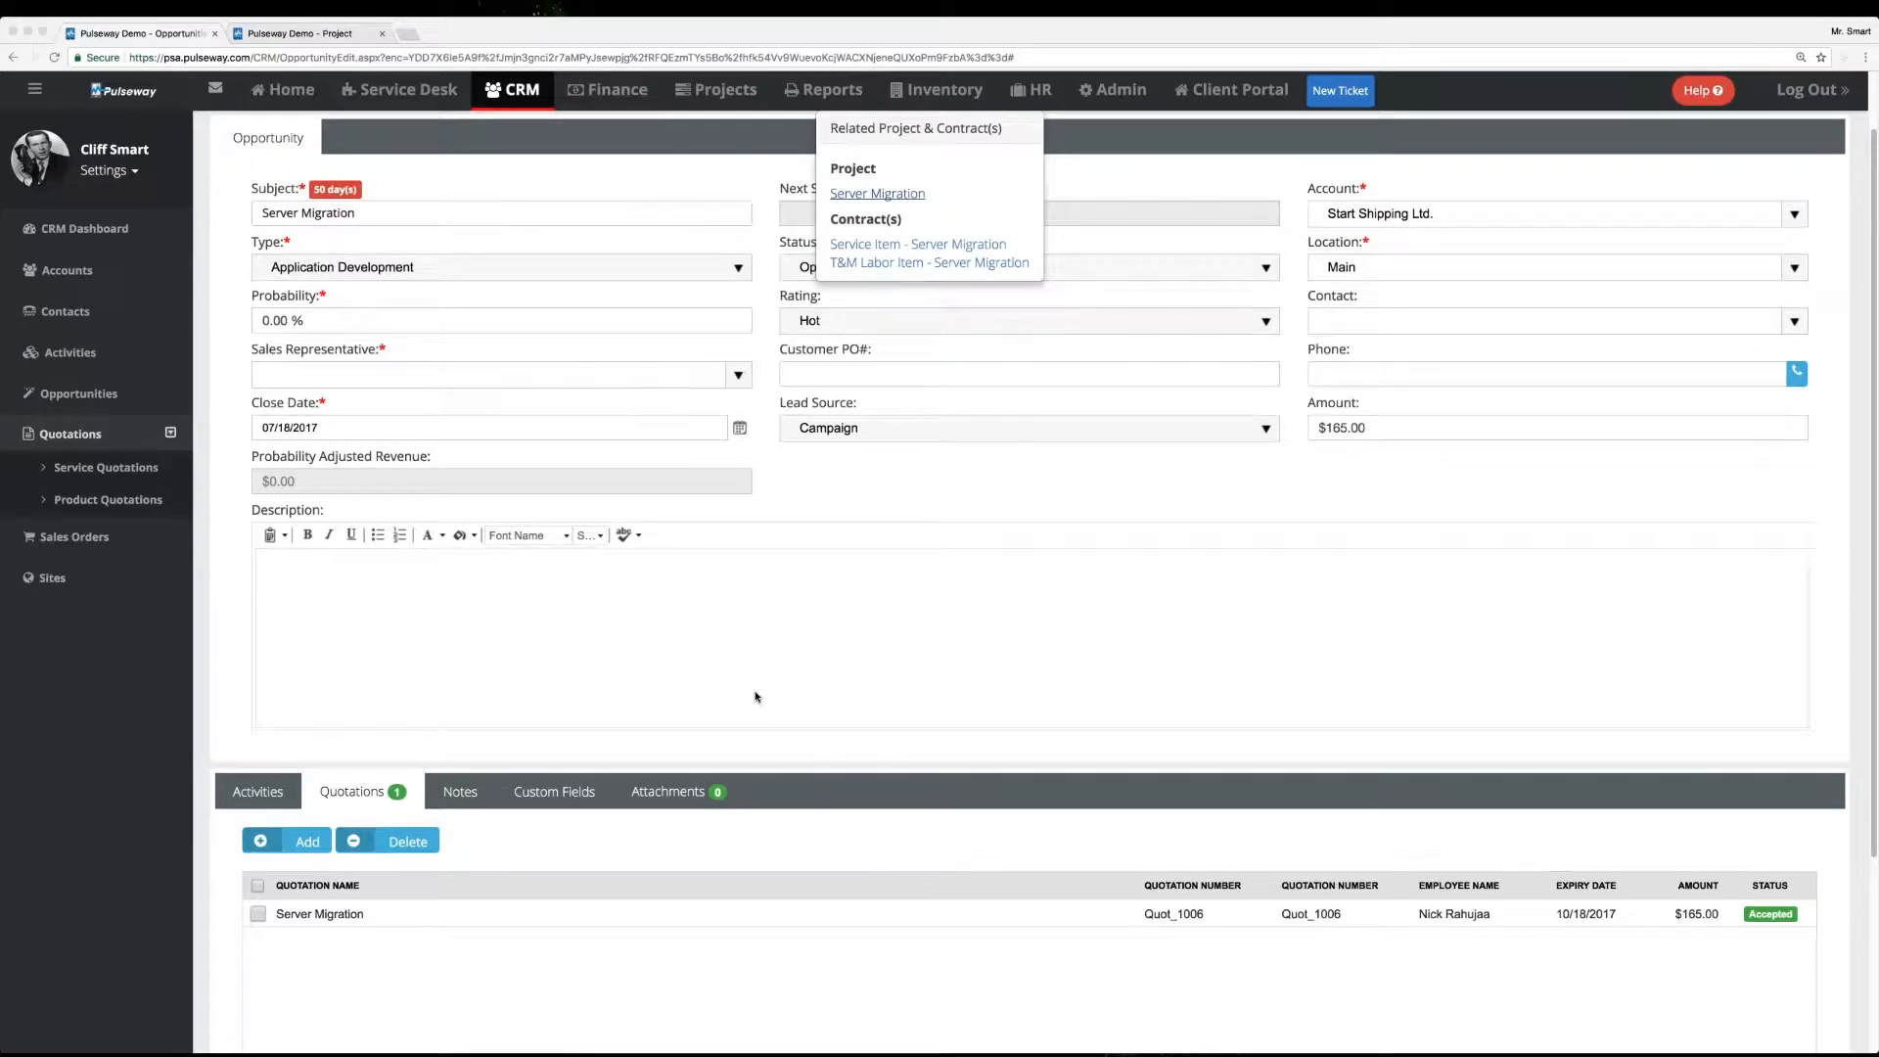
{"action": "scroll", "coordinate": [754, 697], "scroll_direction": "up", "scroll_amount": 2}
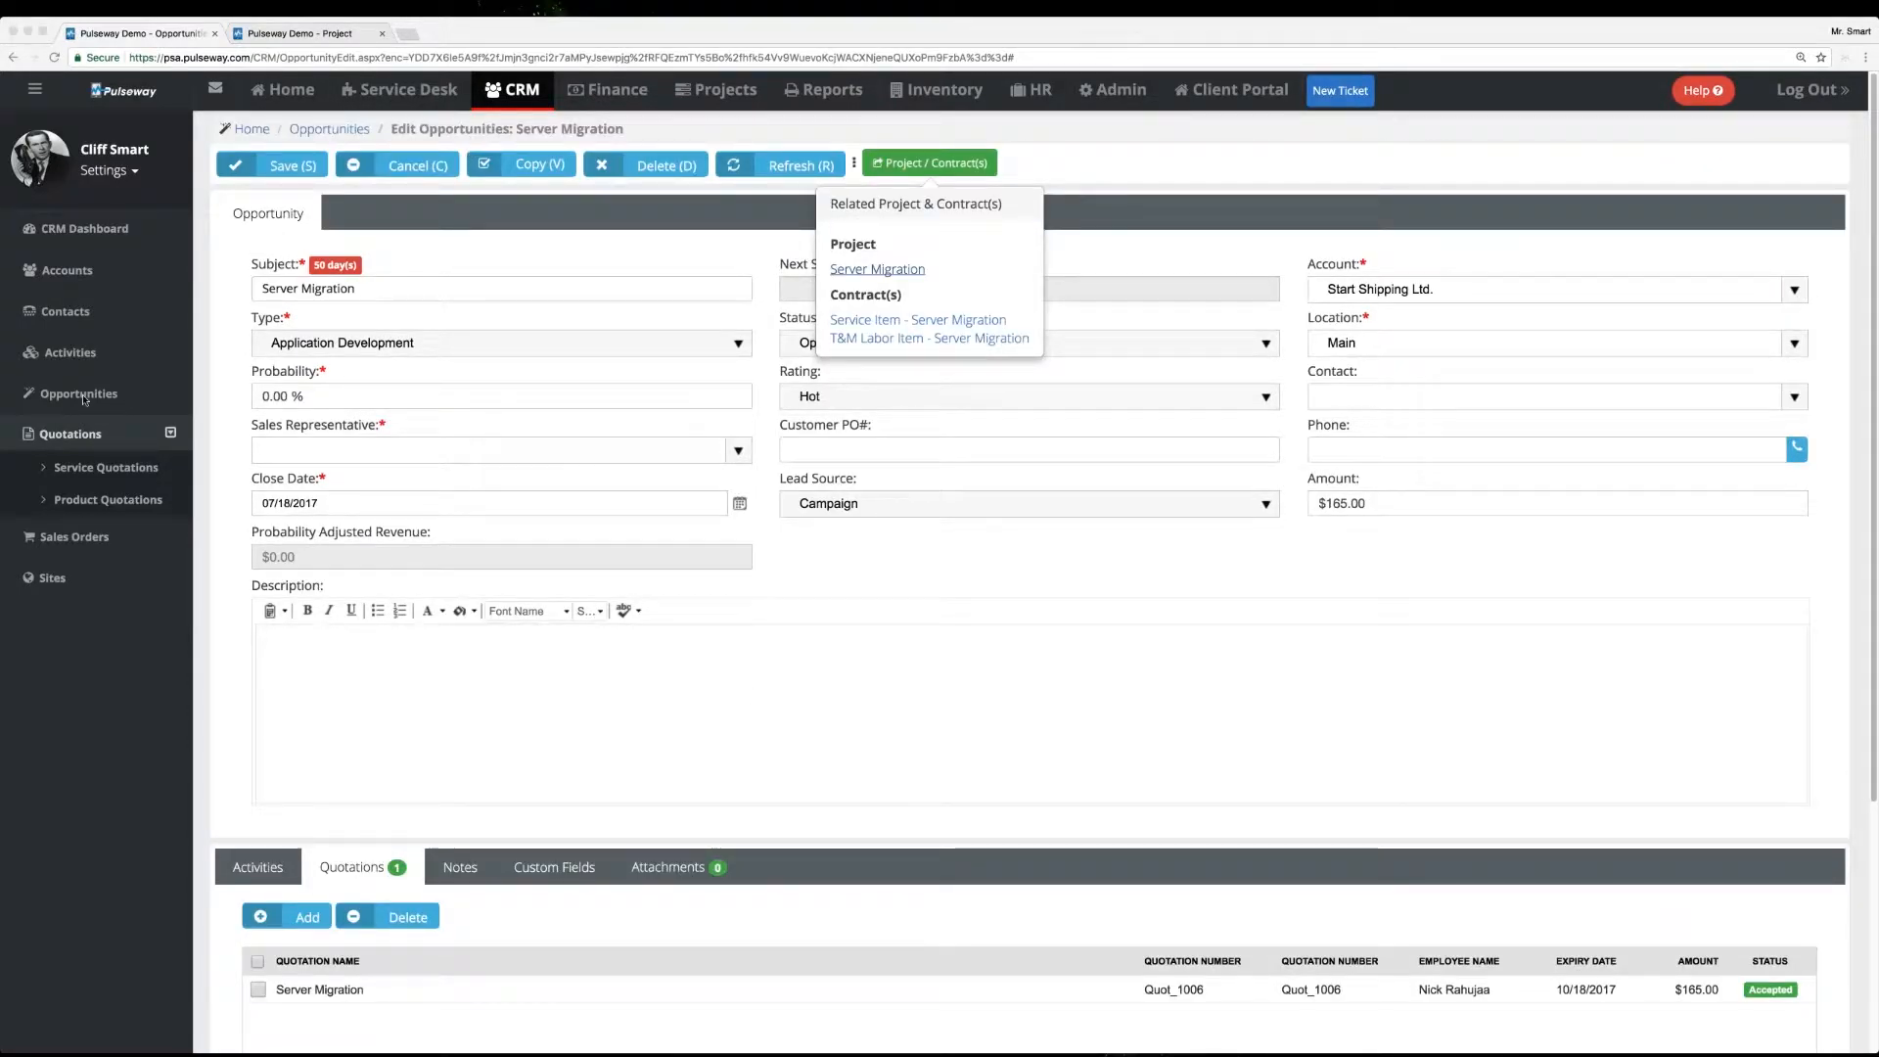
Start a new opportunity with the subject "Smart Quote" for the account ABC Corp
{"action": "left_click", "coordinate": [128, 394]}
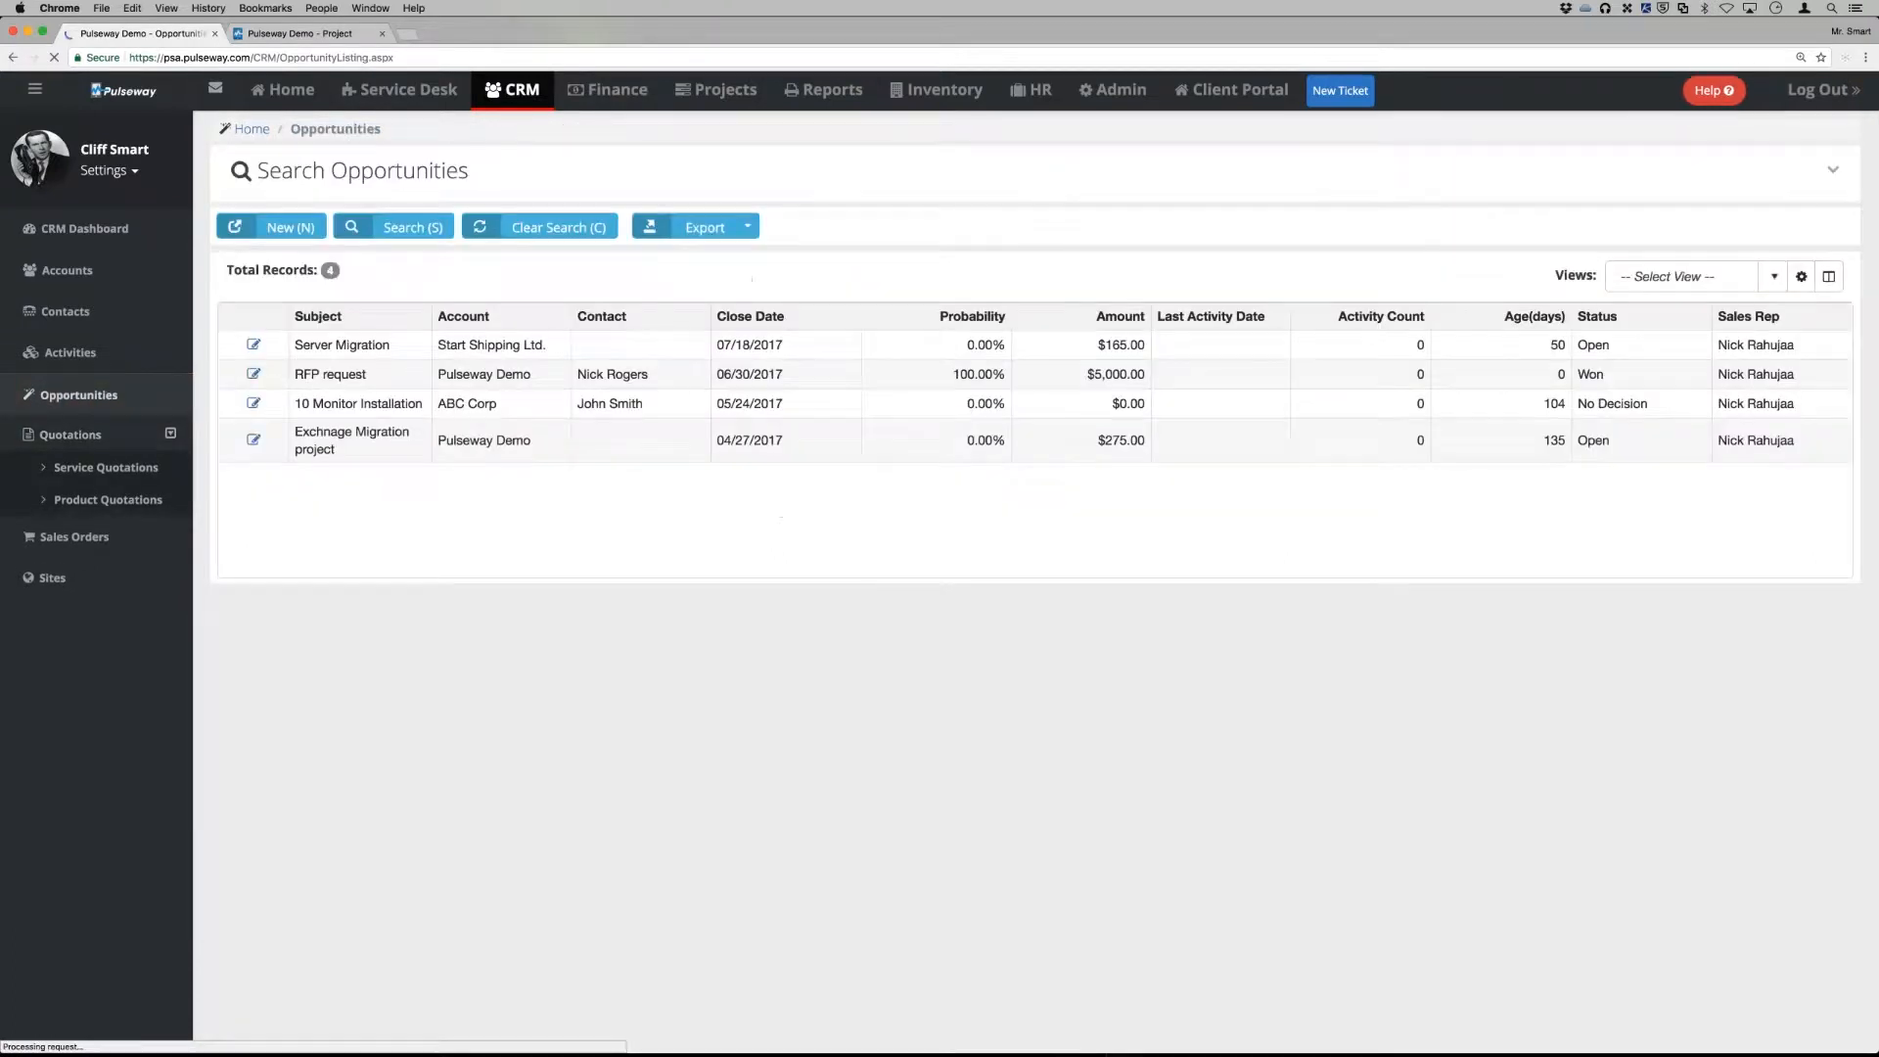
{"action": "left_click", "coordinate": [285, 229]}
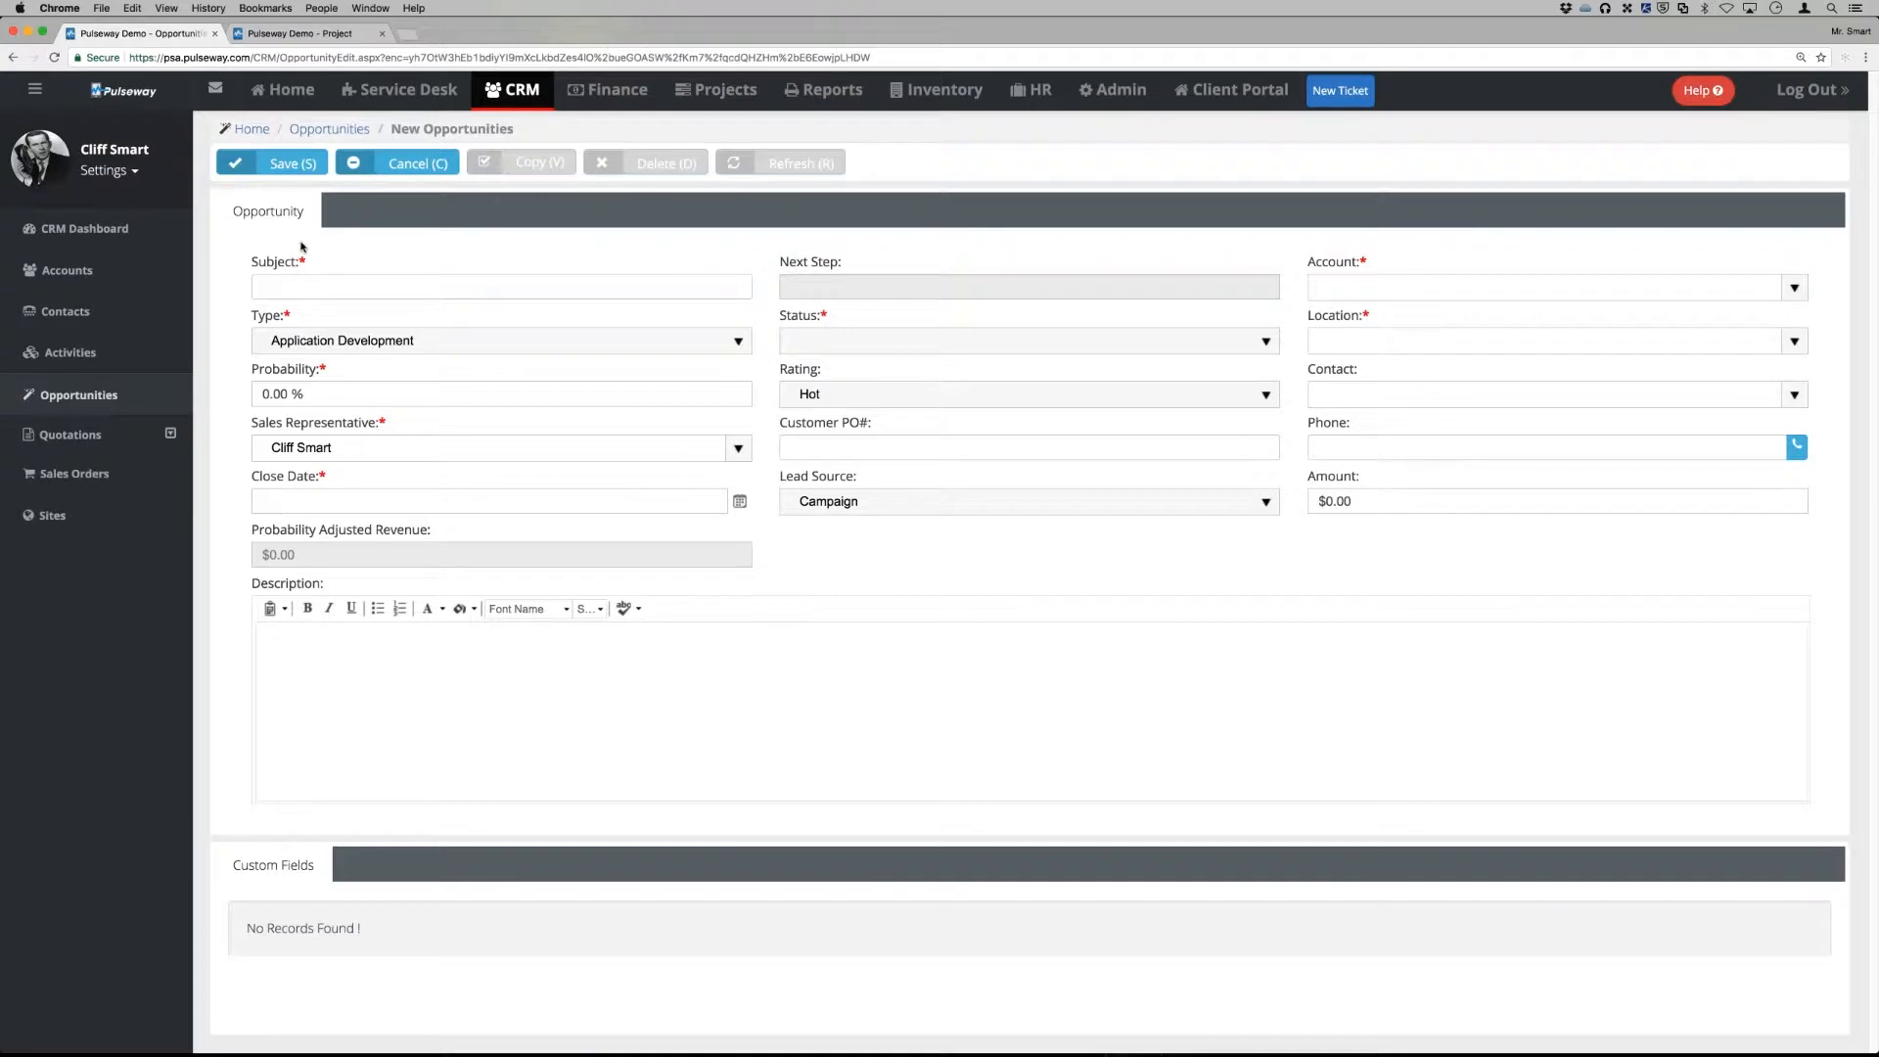
{"action": "left_click", "coordinate": [311, 284]}
{"action": "type", "text": "Smart Quote"}
{"action": "left_click", "coordinate": [1795, 286]}
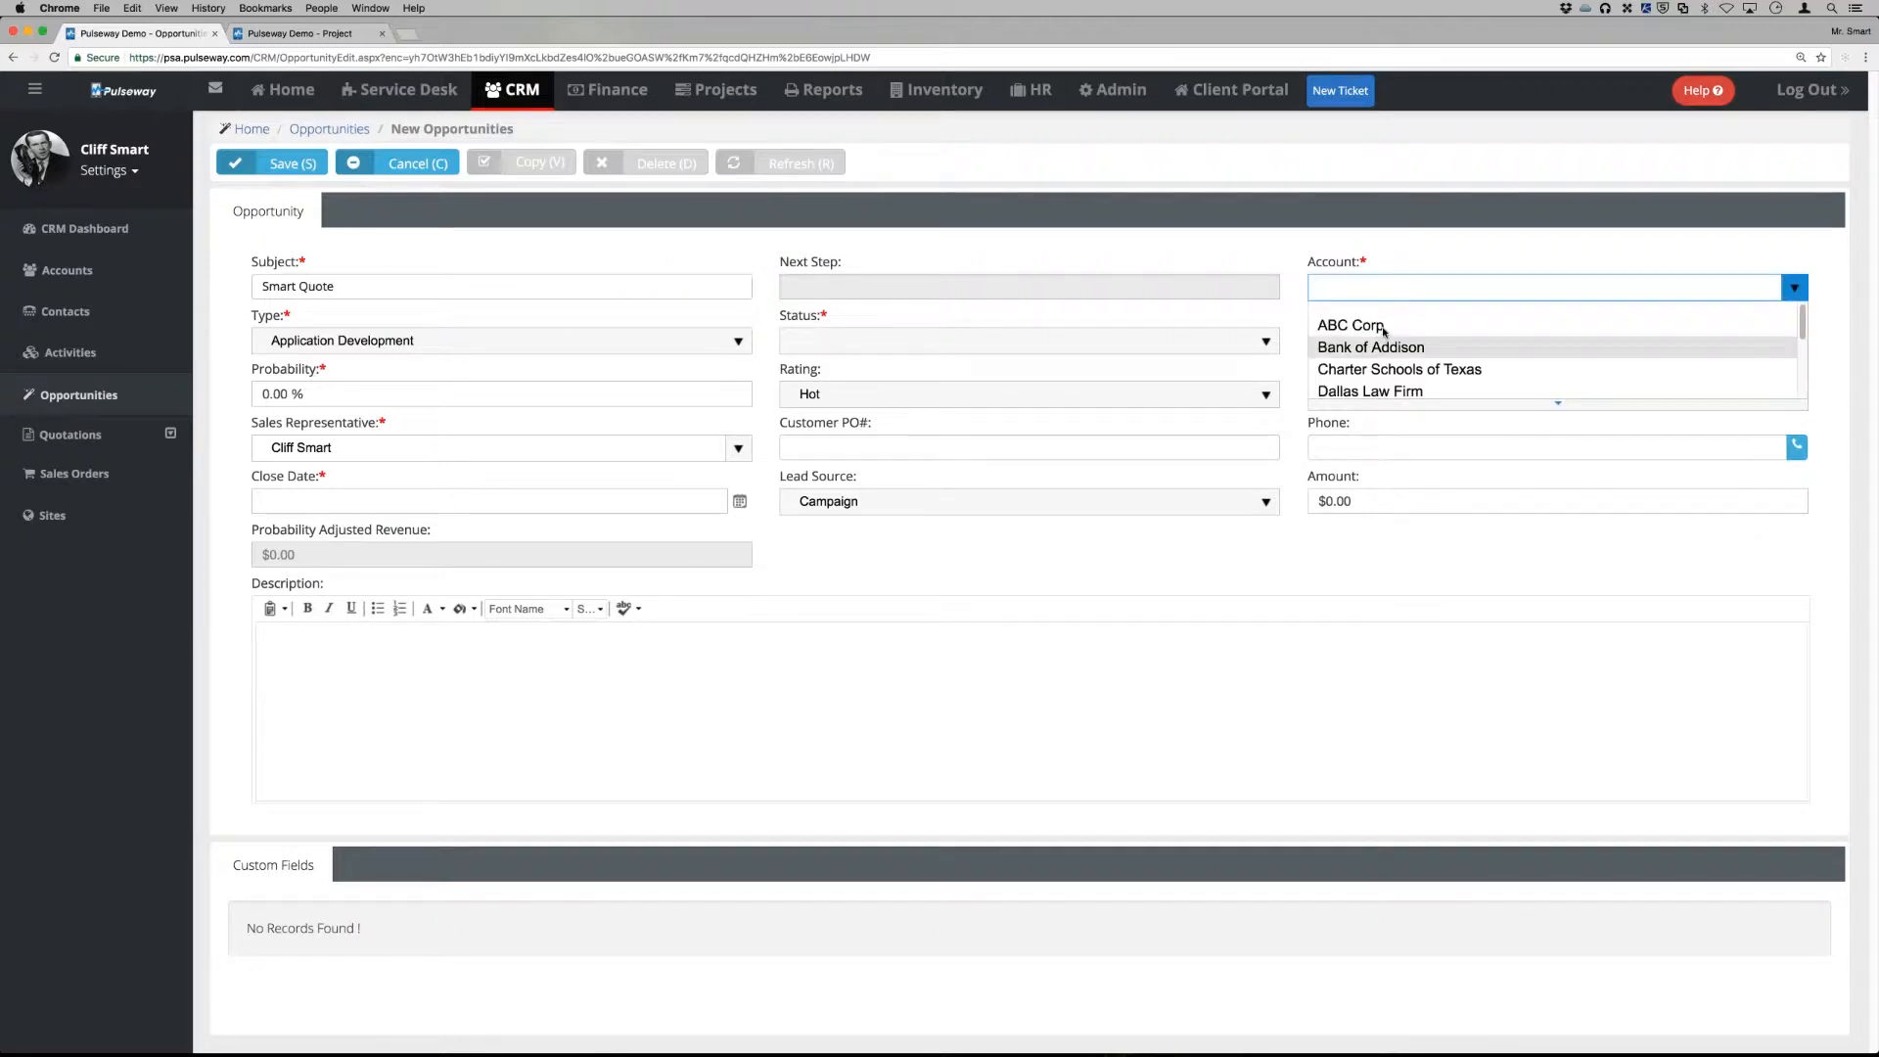
{"action": "left_click", "coordinate": [1383, 331]}
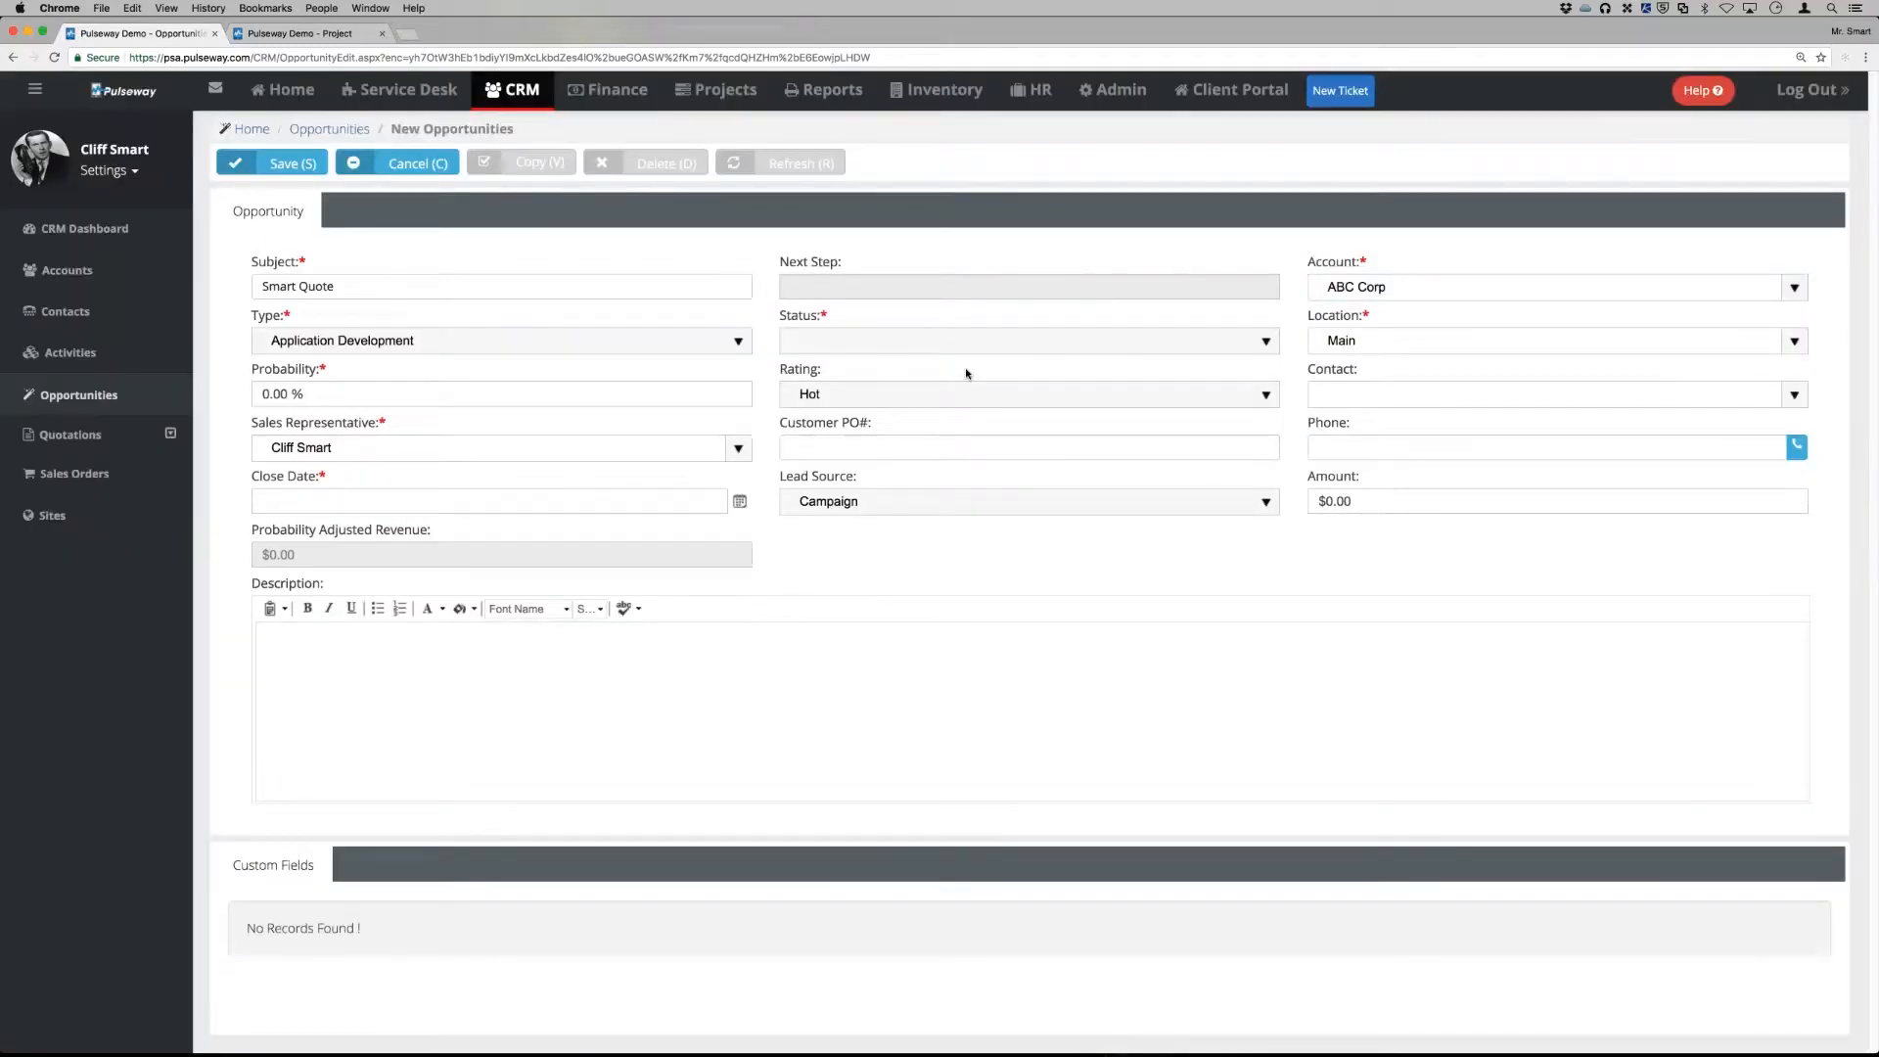
Set the new opportunity's status to Open and its close date to 09/08/2017, and save it
{"action": "left_click", "coordinate": [1166, 343]}
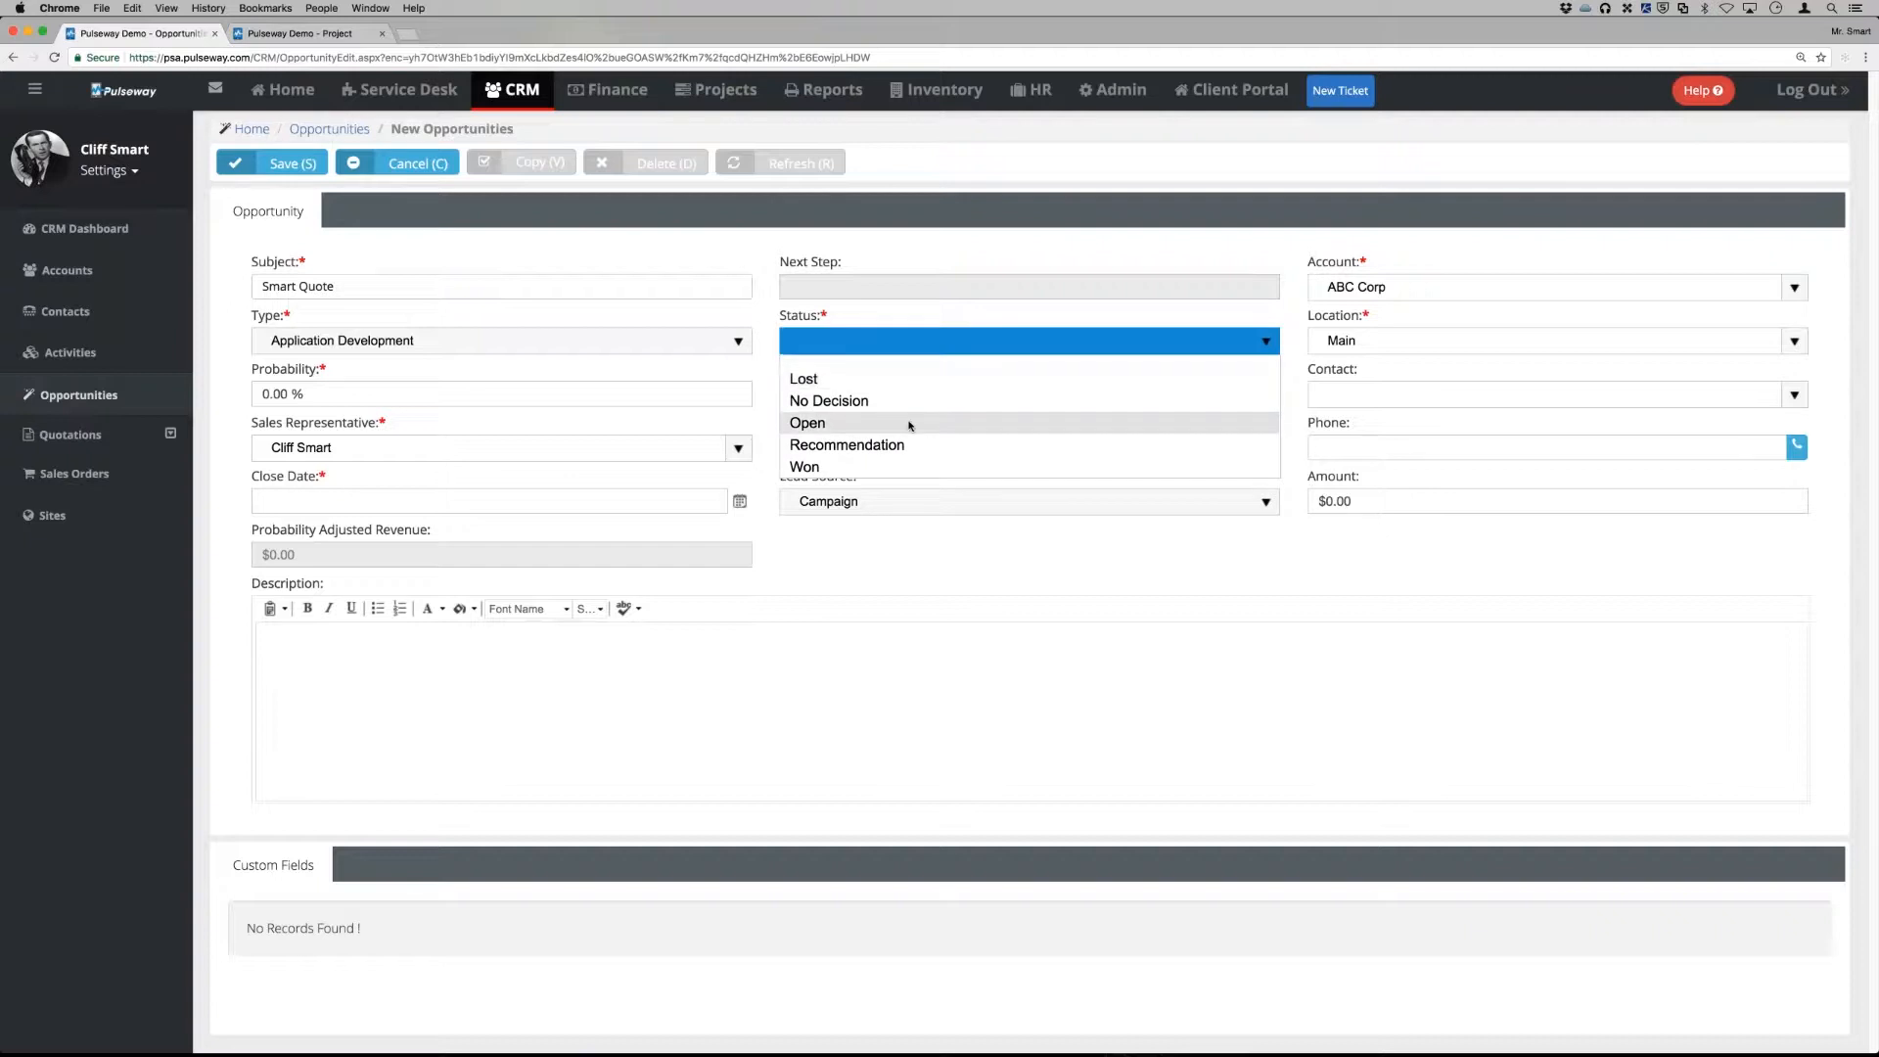
{"action": "left_click", "coordinate": [876, 421]}
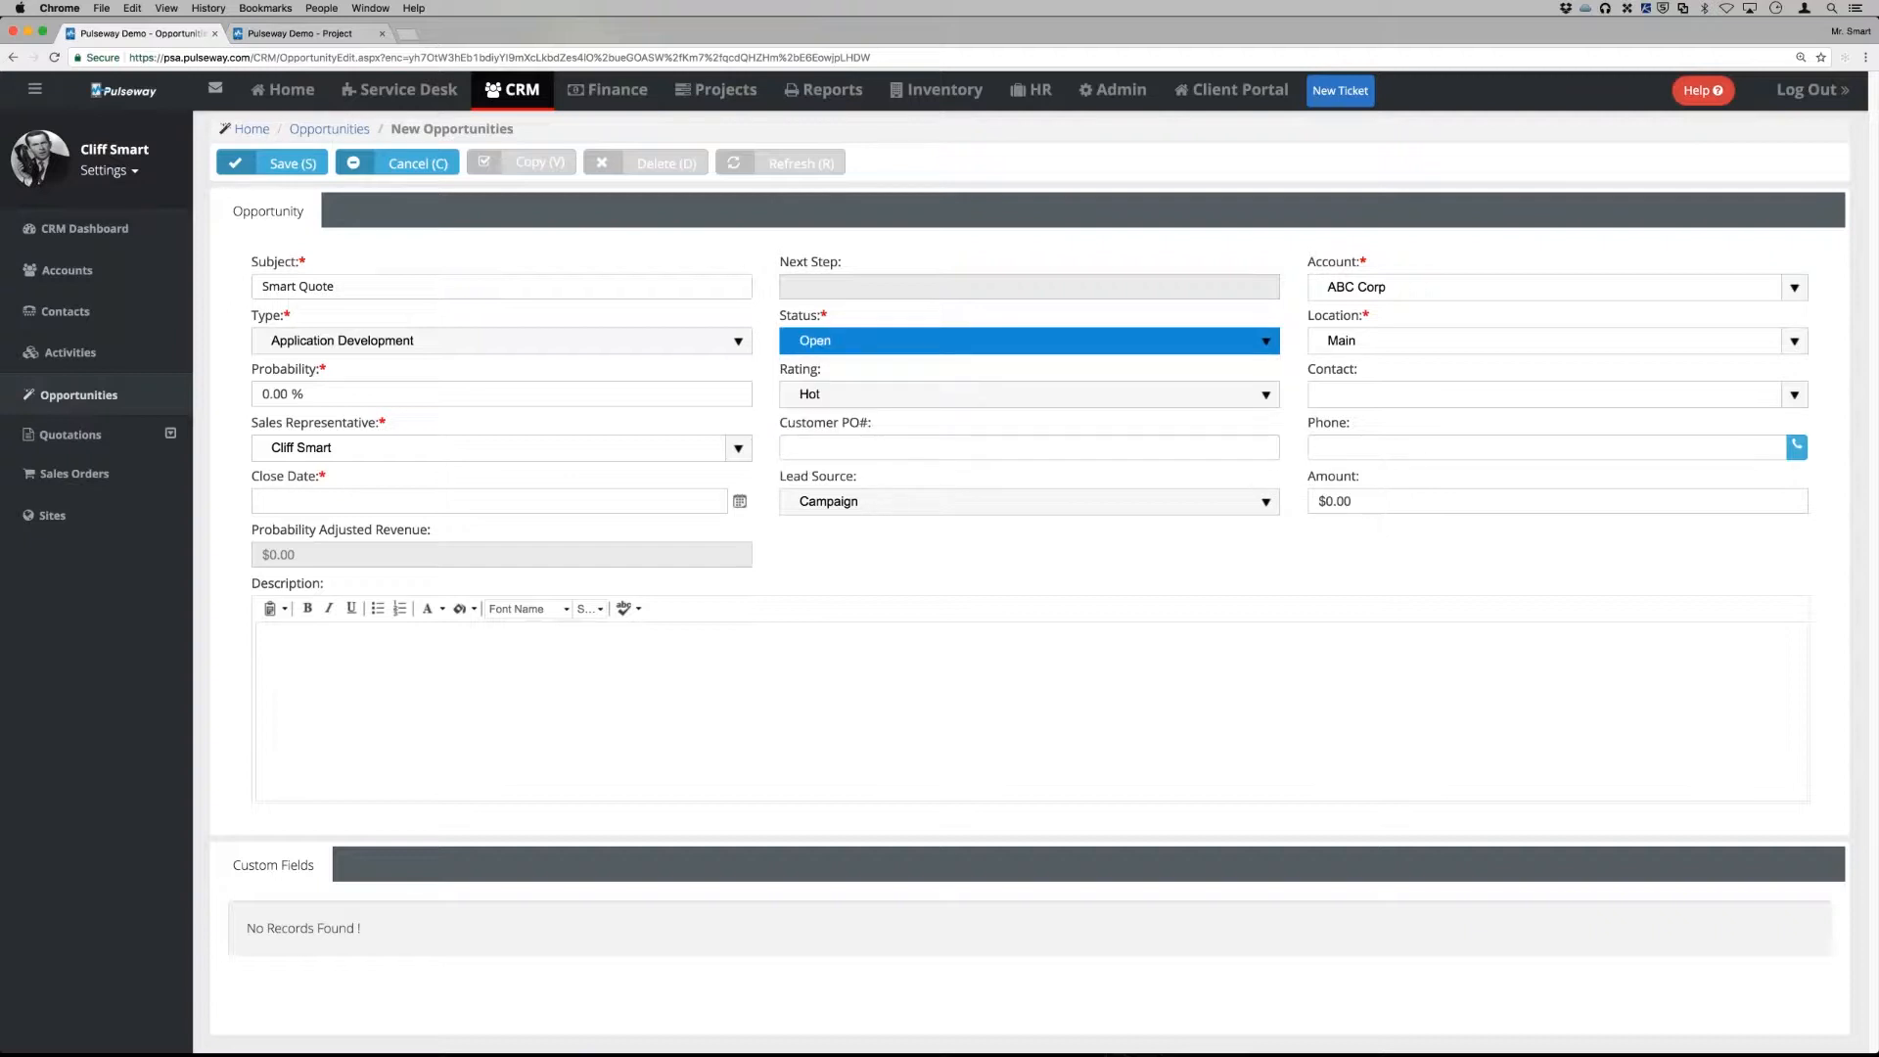
{"action": "left_click", "coordinate": [740, 501]}
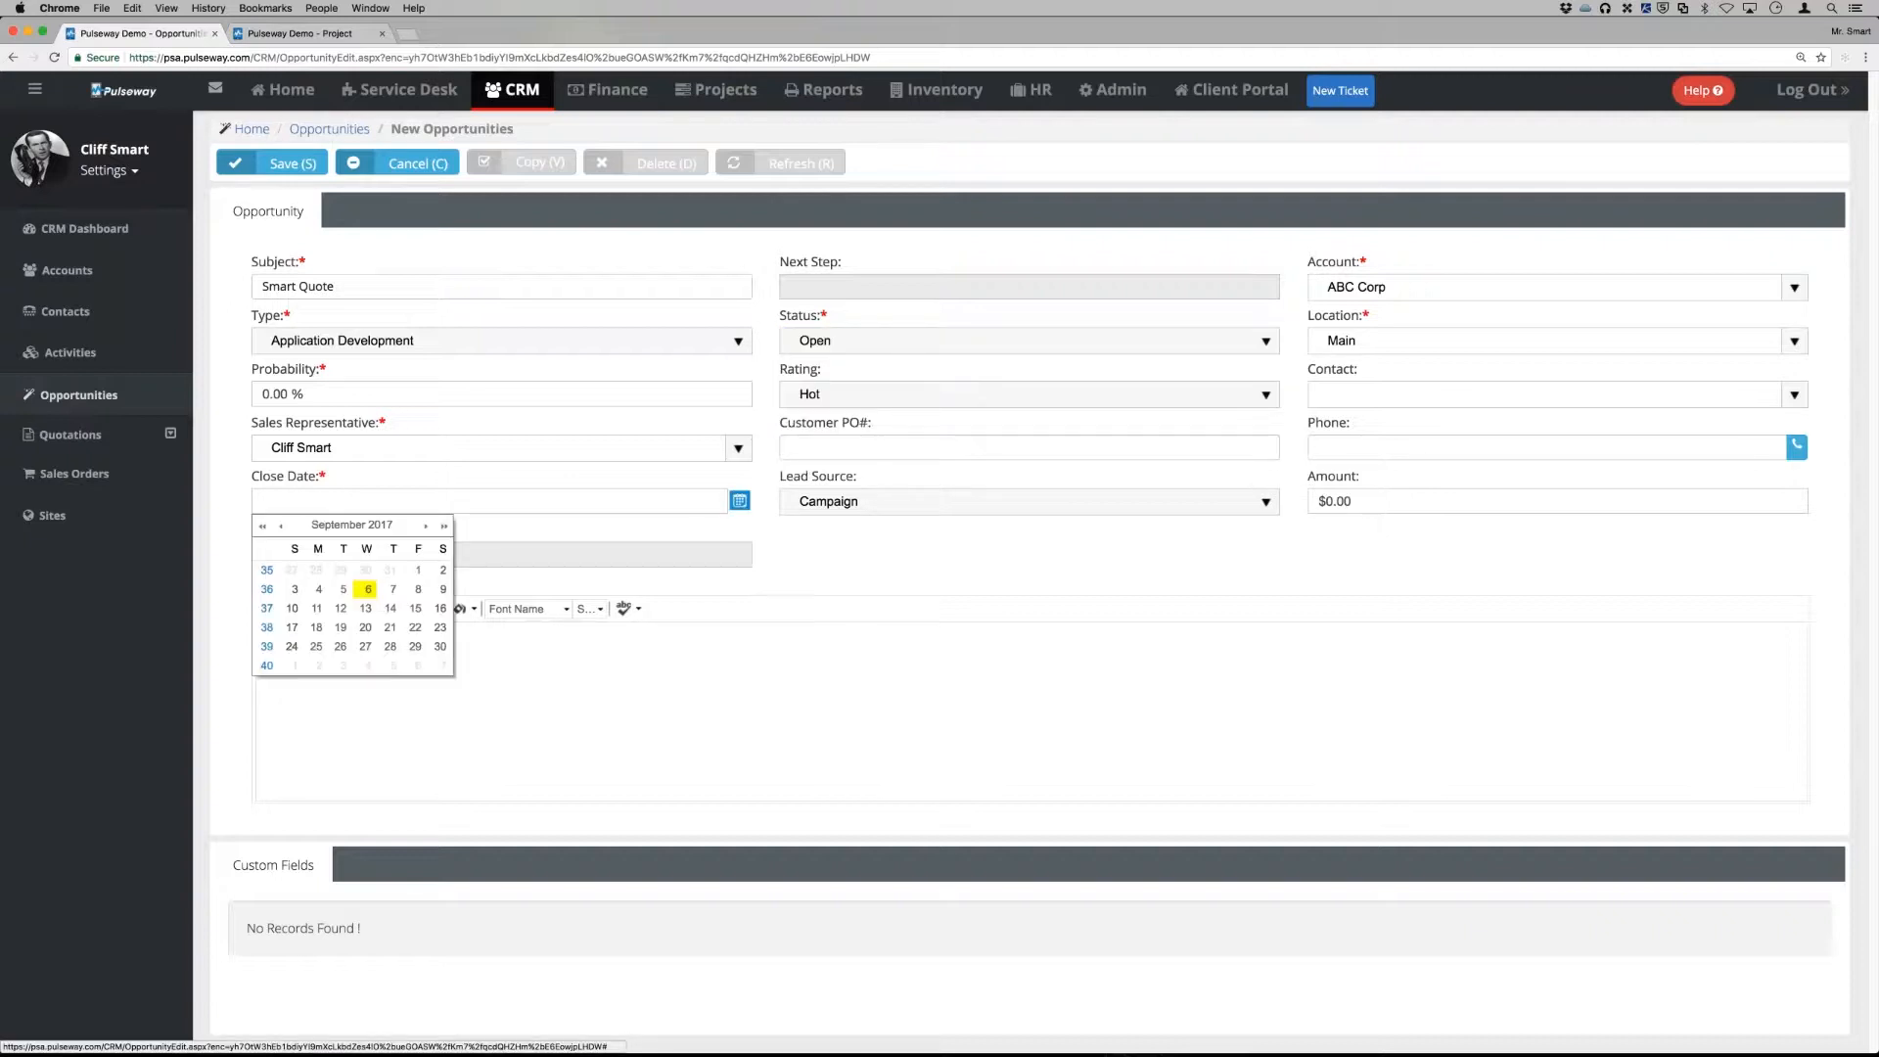
{"action": "left_click", "coordinate": [417, 589]}
{"action": "left_click", "coordinate": [273, 163]}
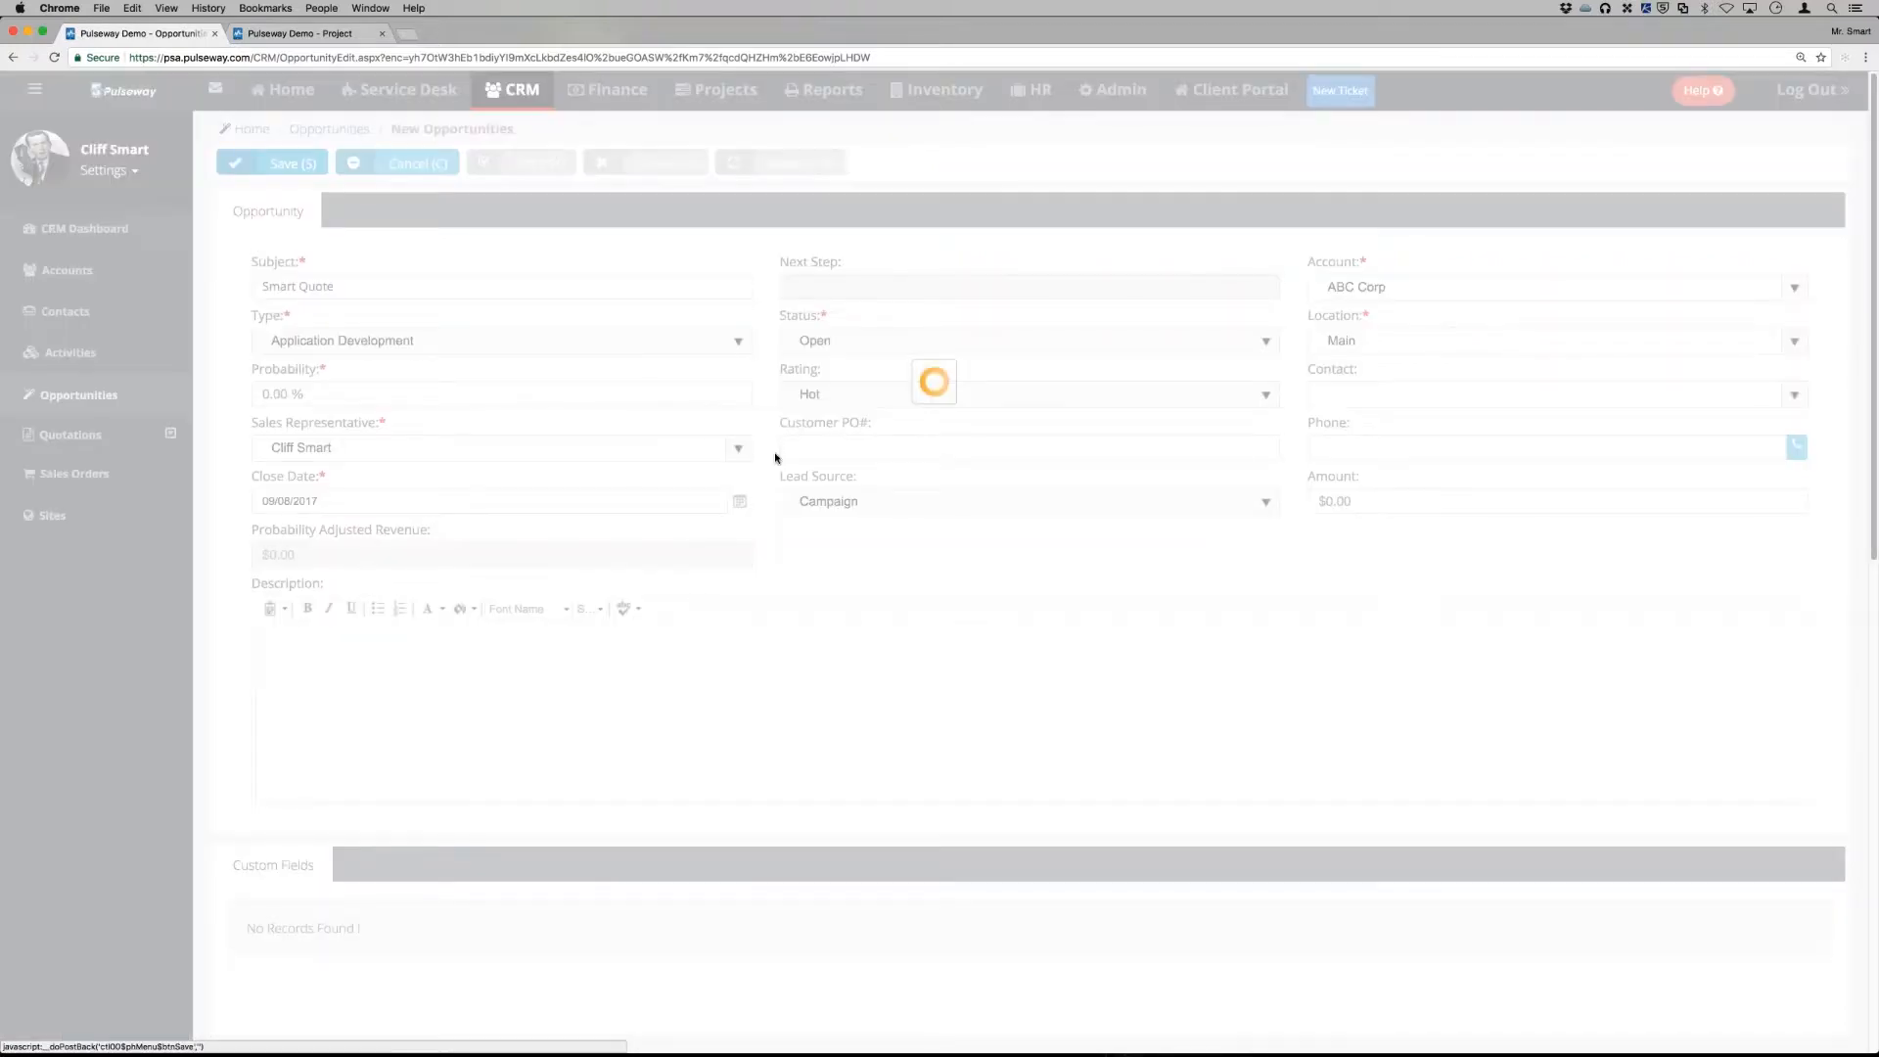
Open a blank activity for the saved opportunity, view the available activity types and close it without saving
{"action": "scroll", "coordinate": [780, 456], "scroll_direction": "down", "scroll_amount": 3}
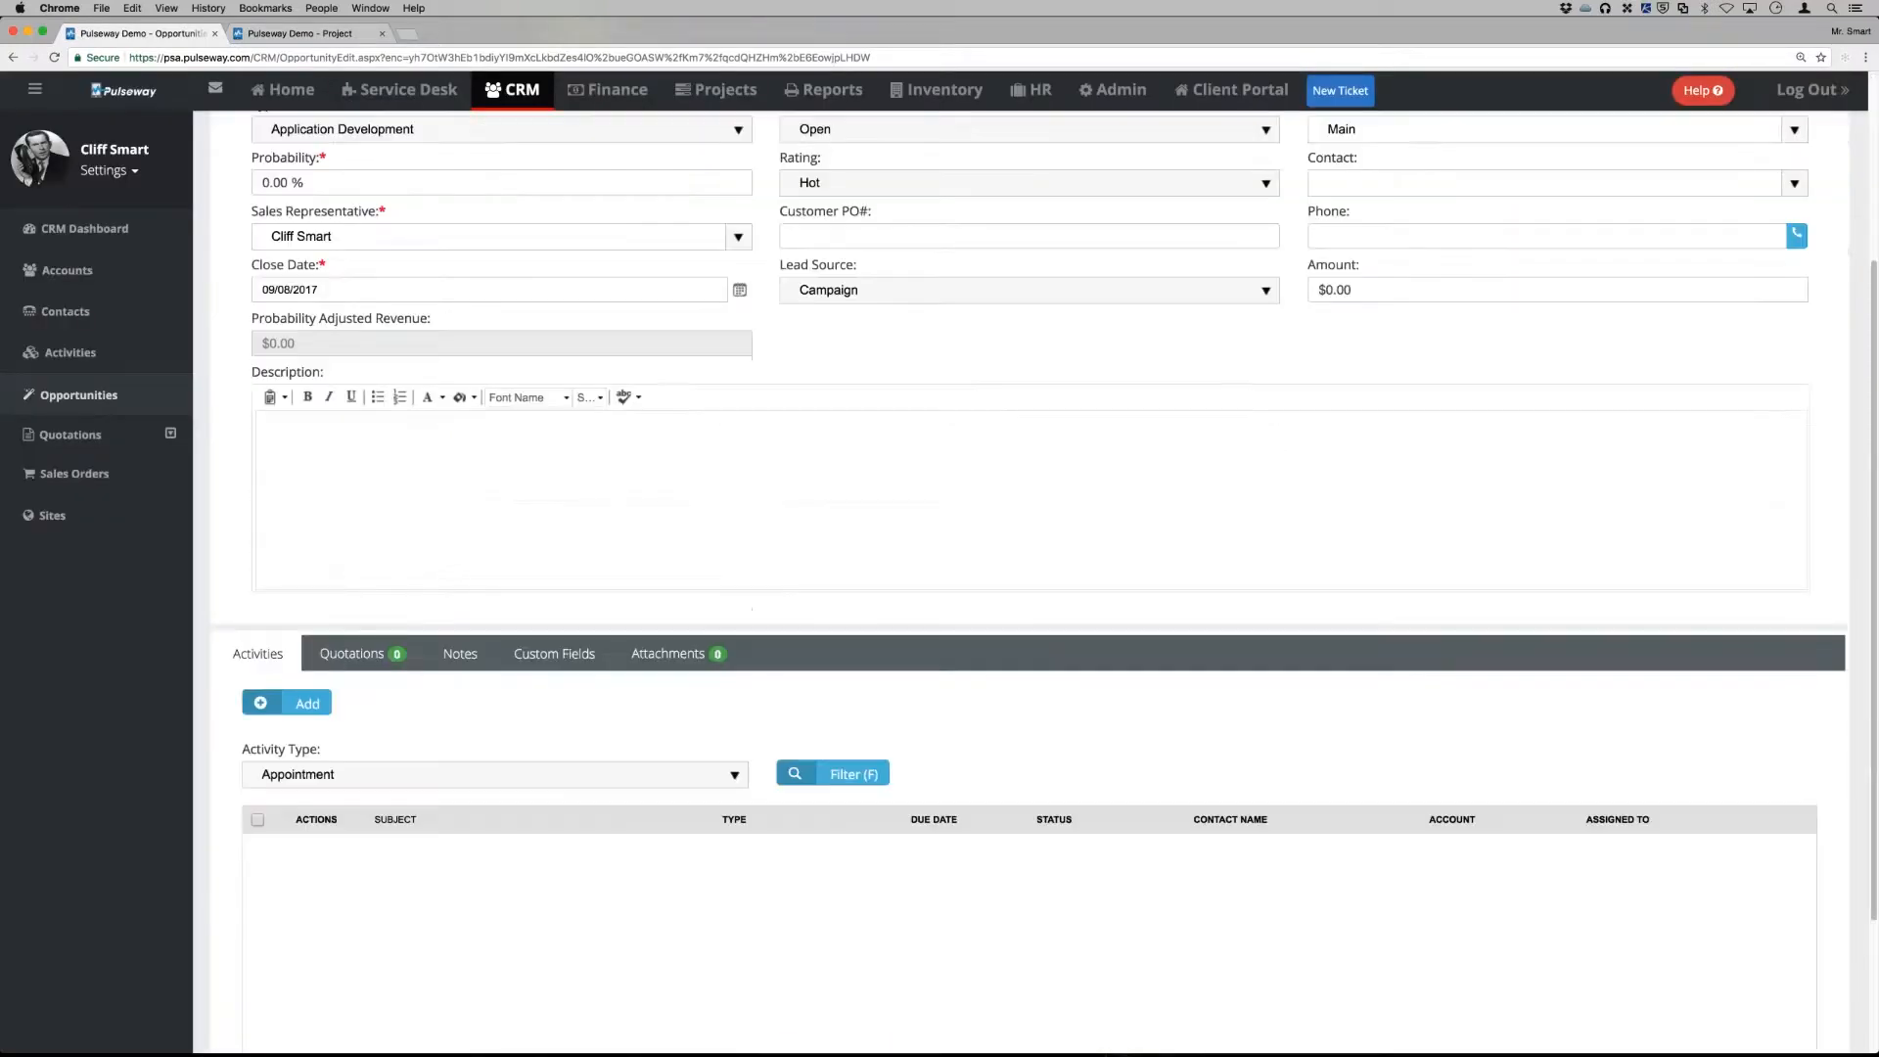
{"action": "scroll", "coordinate": [776, 457], "scroll_direction": "down", "scroll_amount": 1}
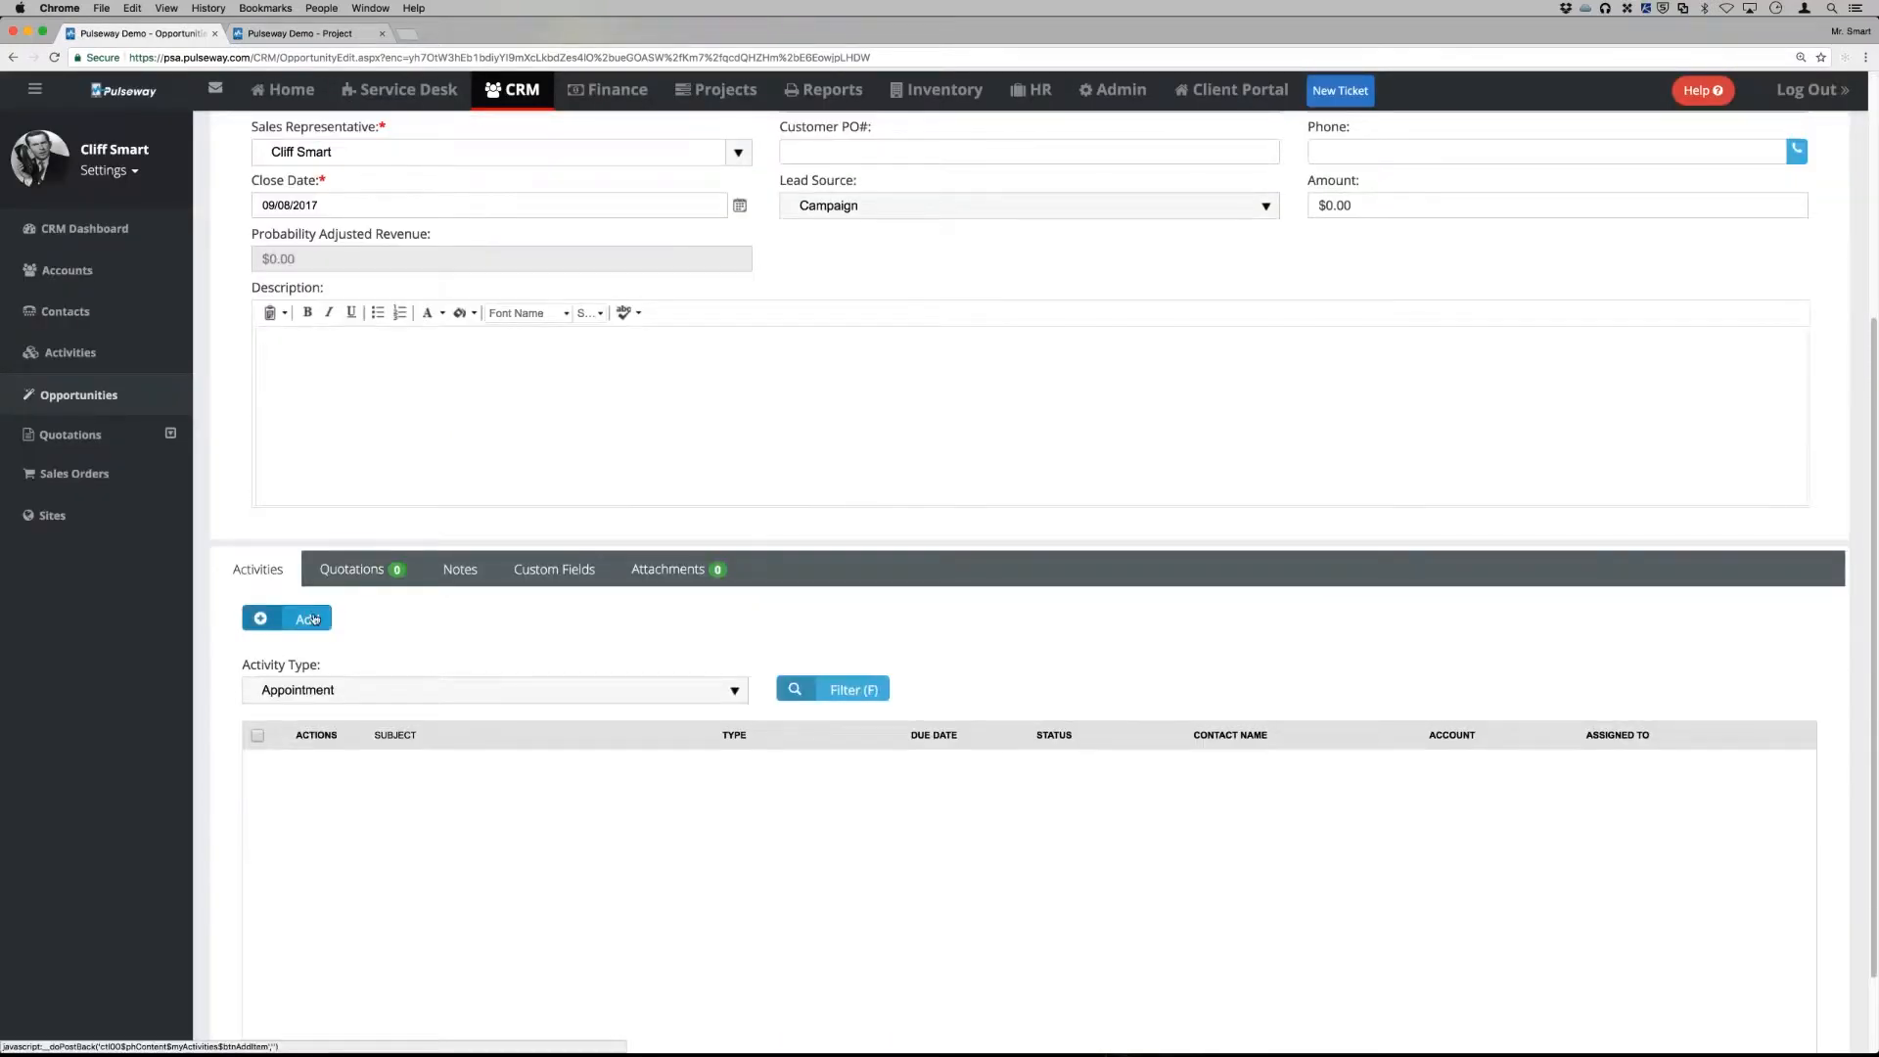
{"action": "left_click", "coordinate": [309, 618]}
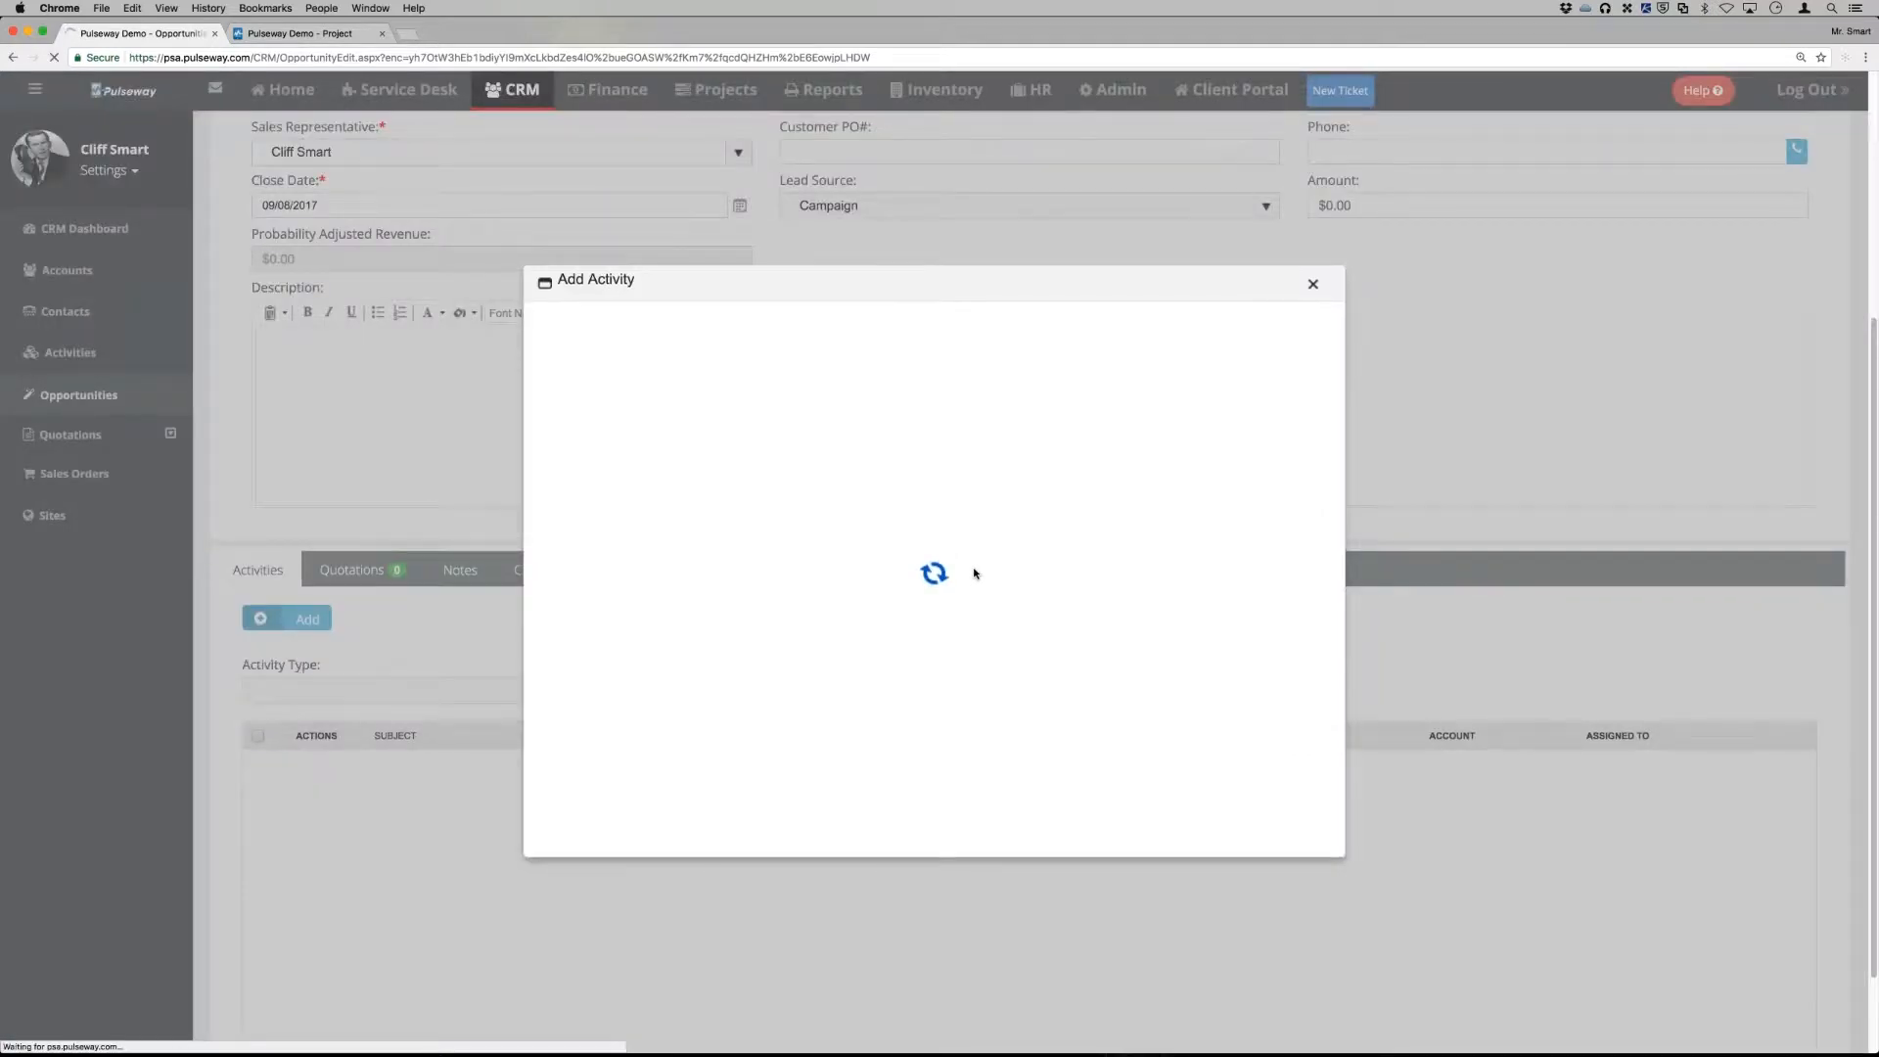
{"action": "left_click", "coordinate": [1180, 423]}
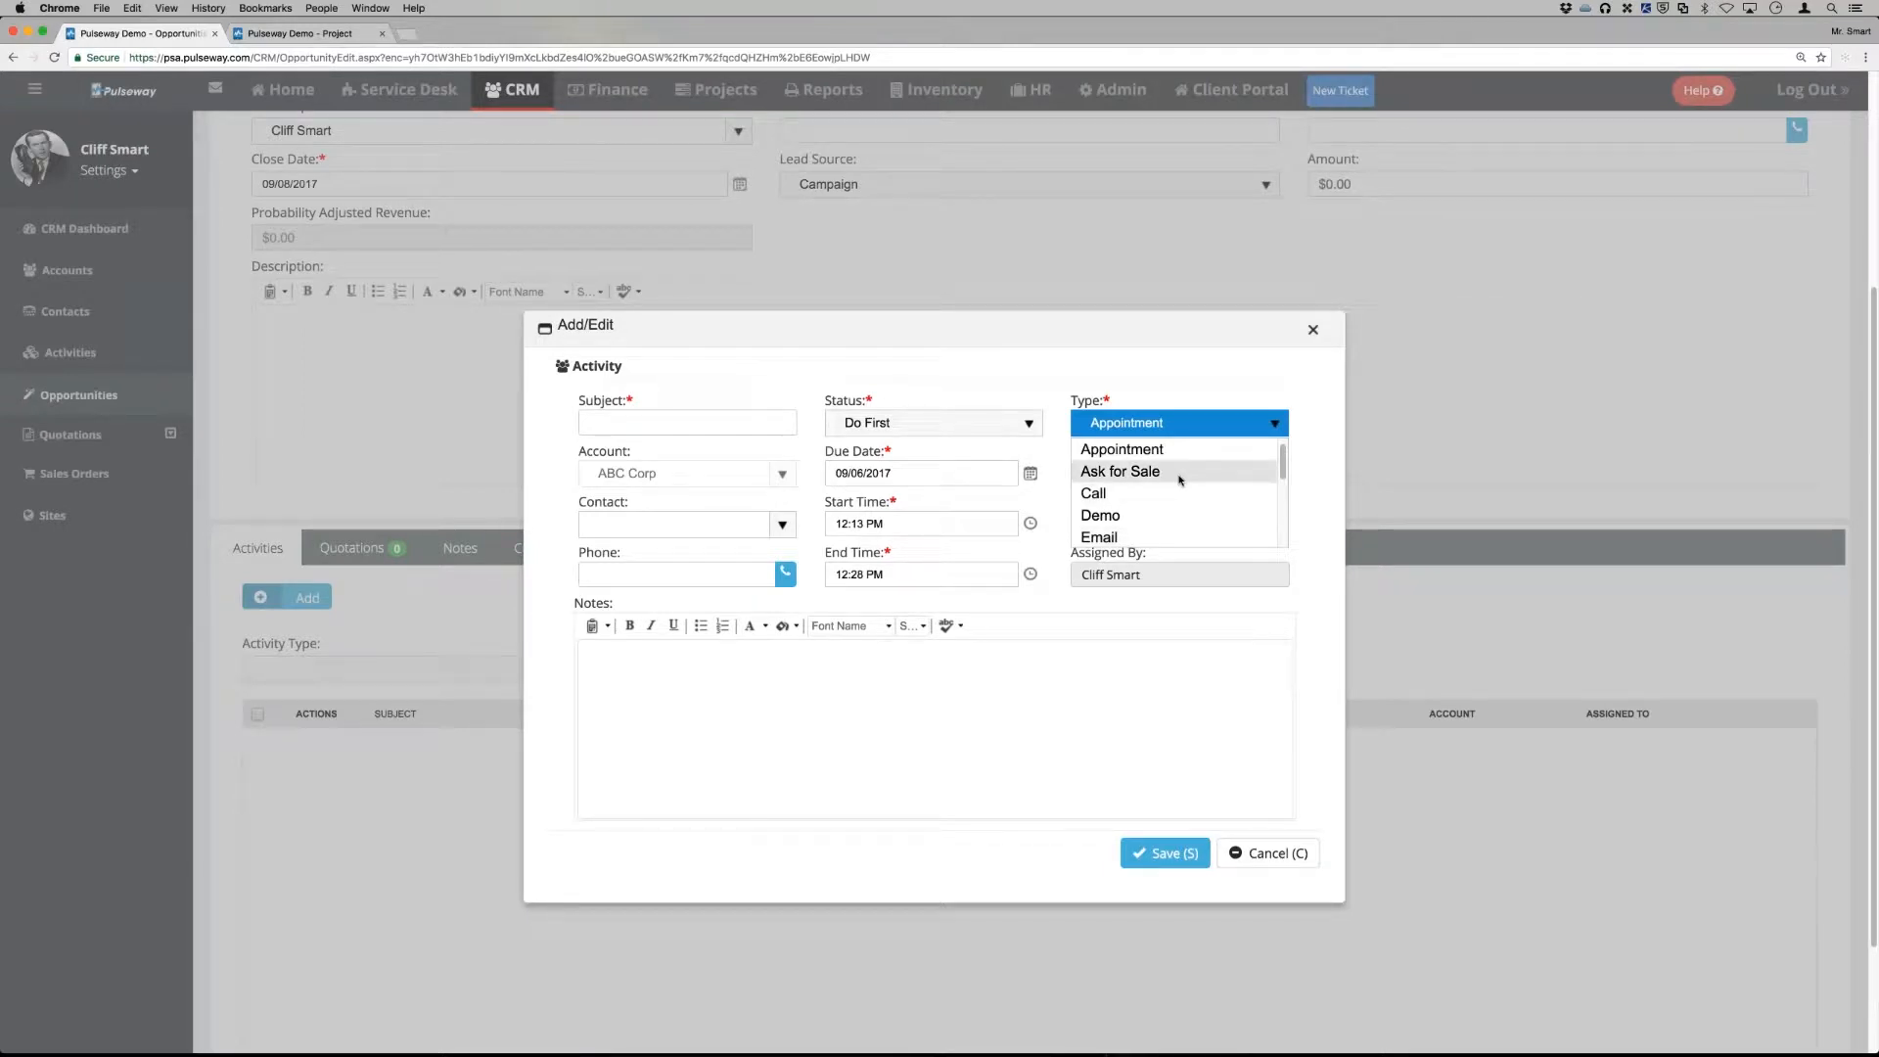
{"action": "left_click", "coordinate": [1150, 386]}
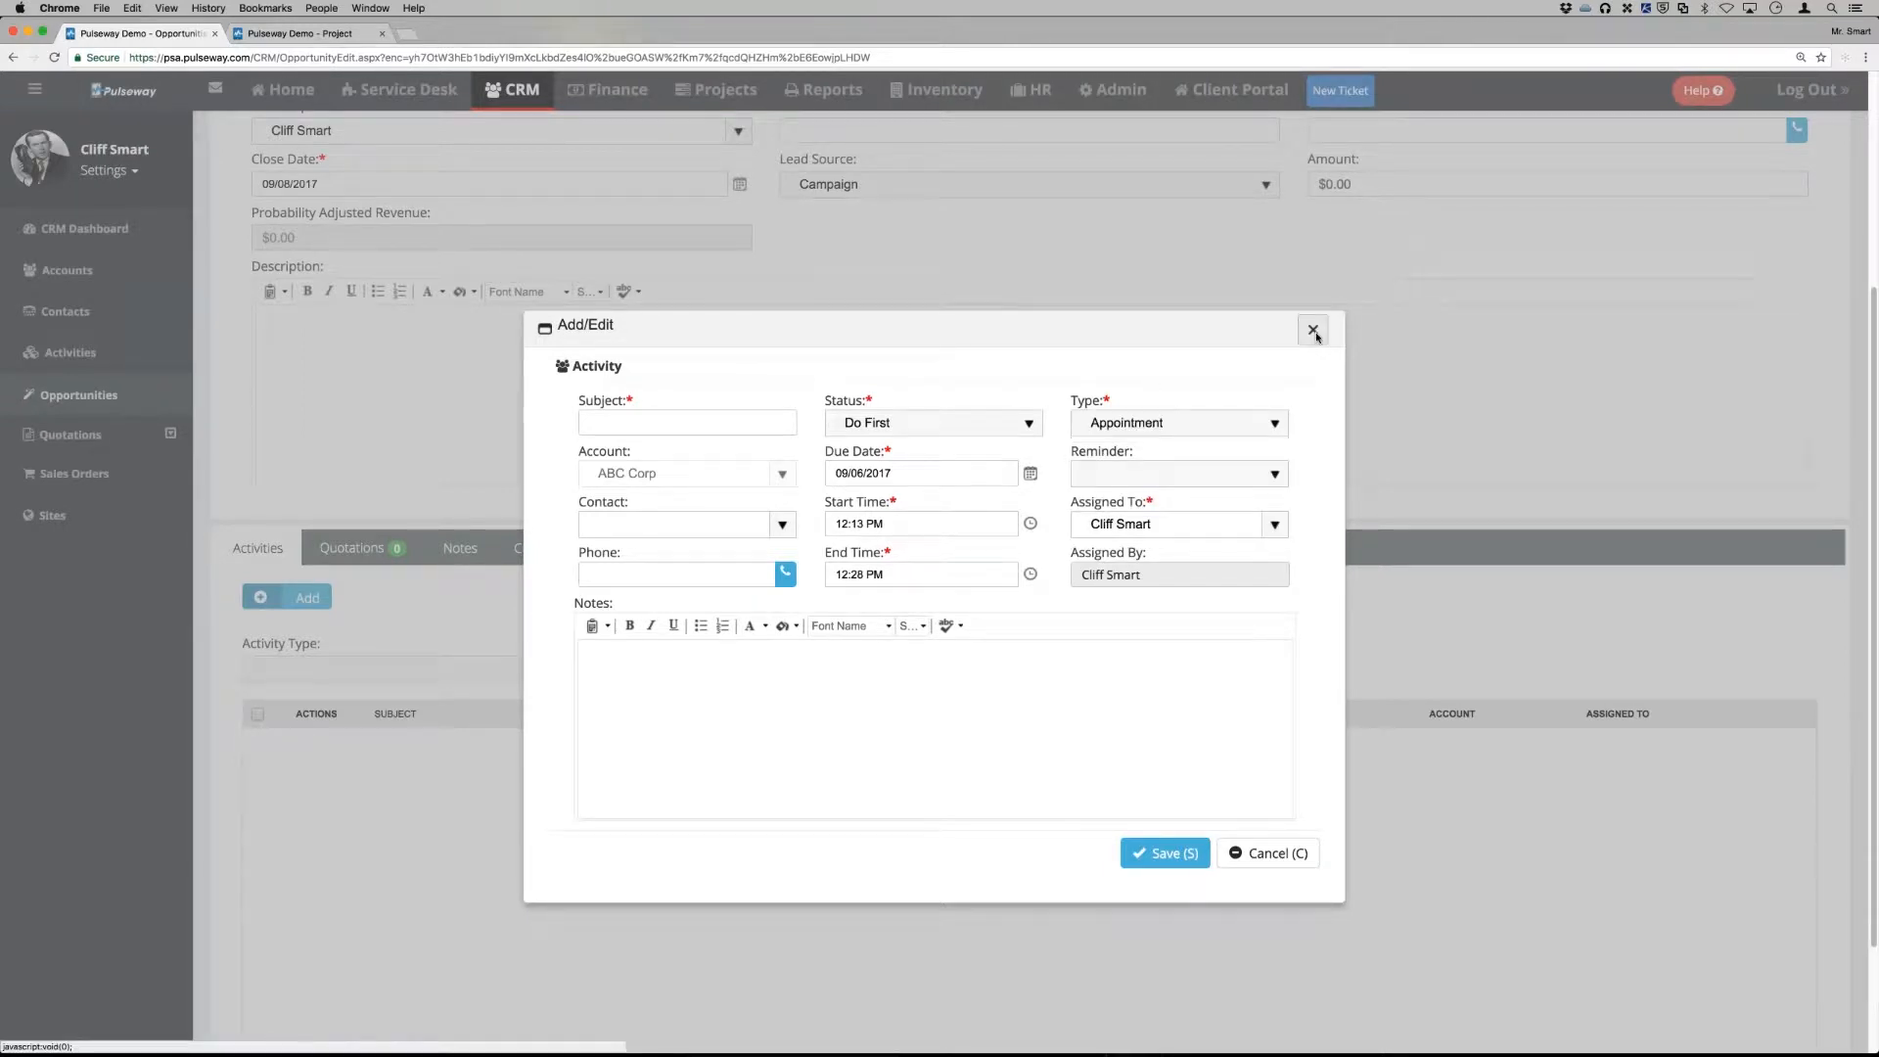
{"action": "left_click", "coordinate": [1313, 331]}
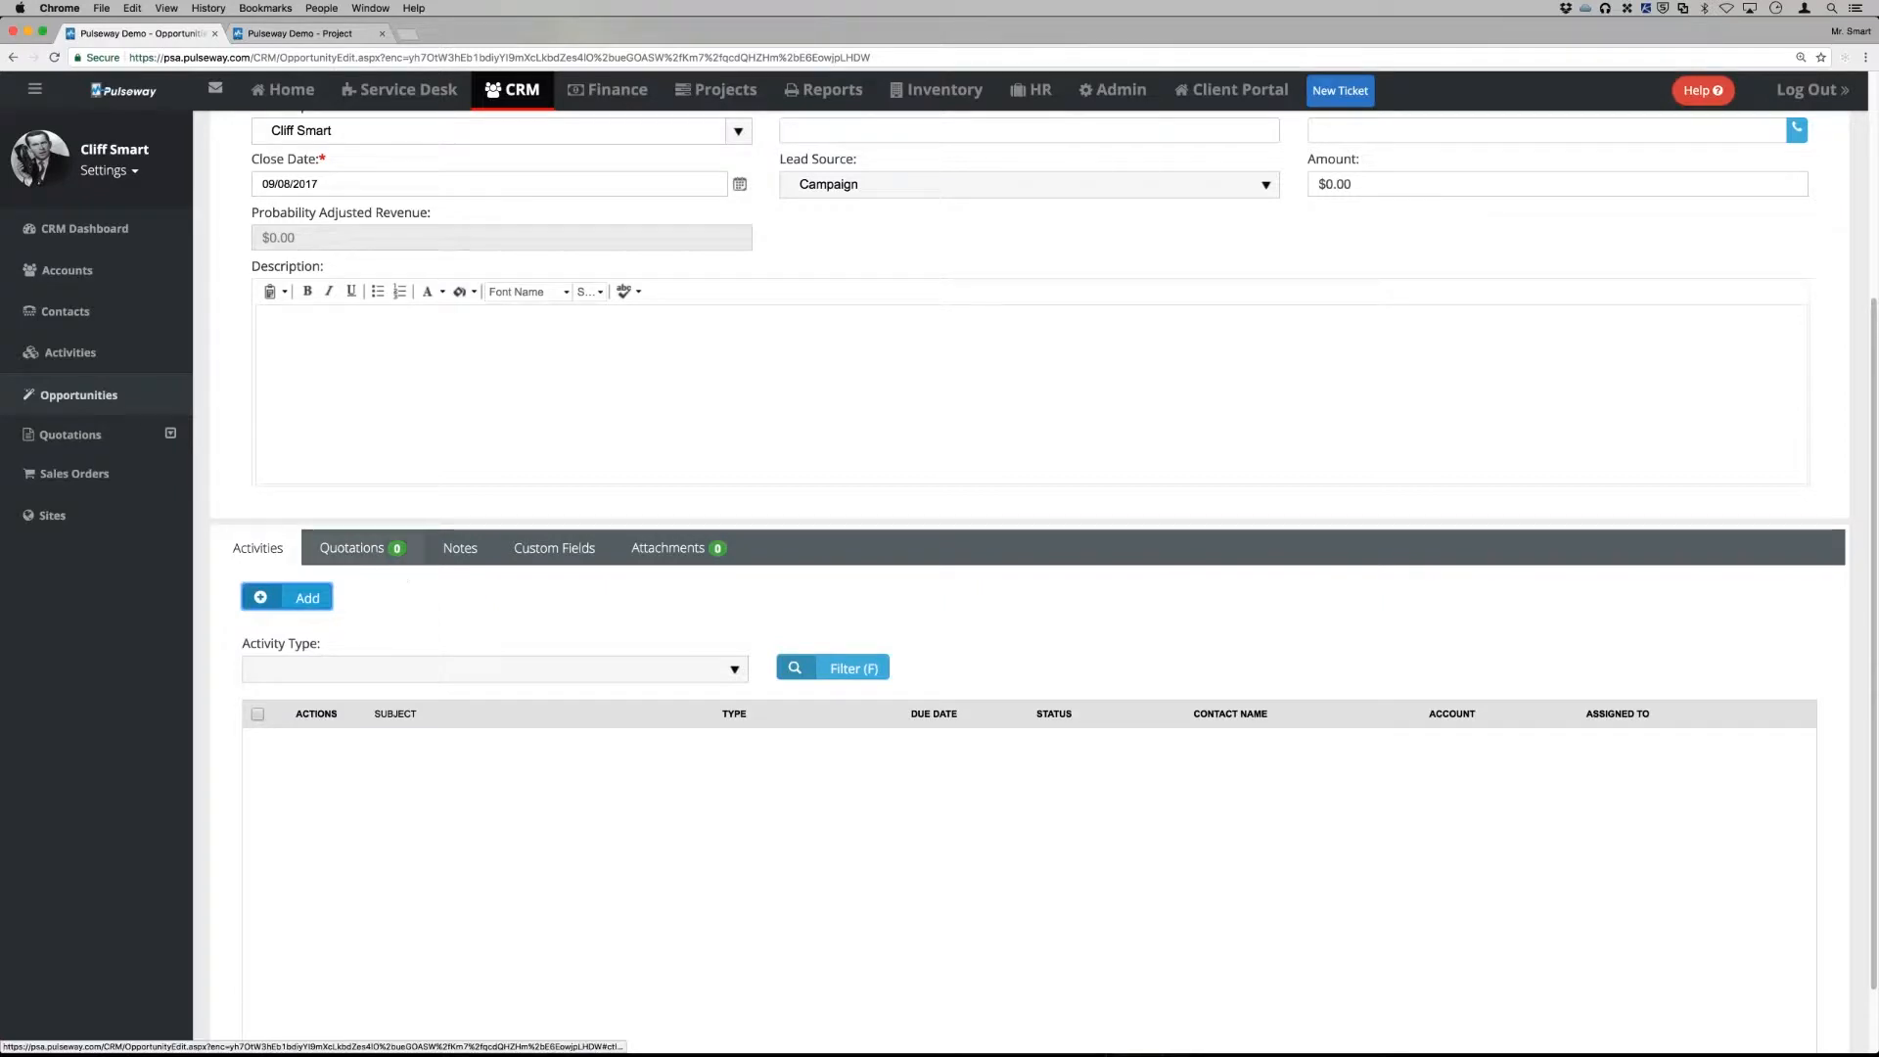
Add a quotation named "Smart Service Quote" to the Smart Quote opportunity and save it
{"action": "left_click", "coordinate": [357, 548]}
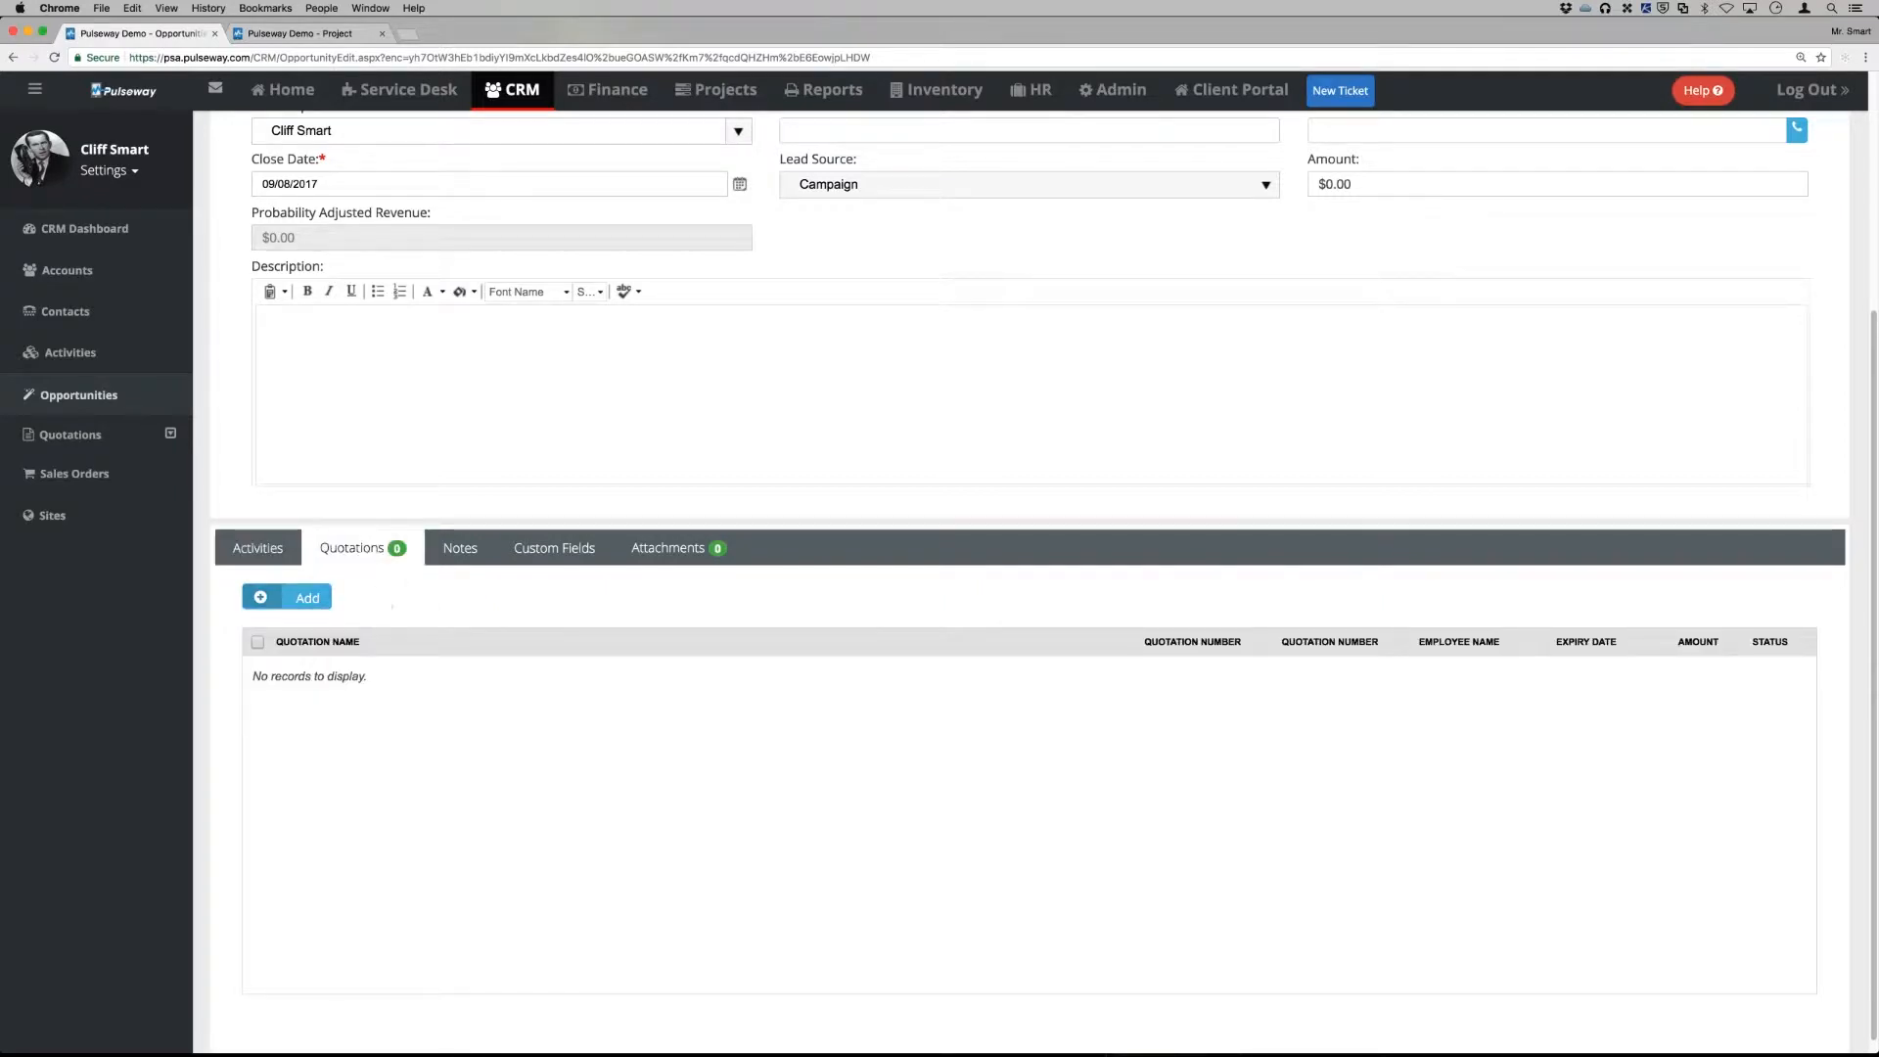
{"action": "left_click", "coordinate": [294, 597]}
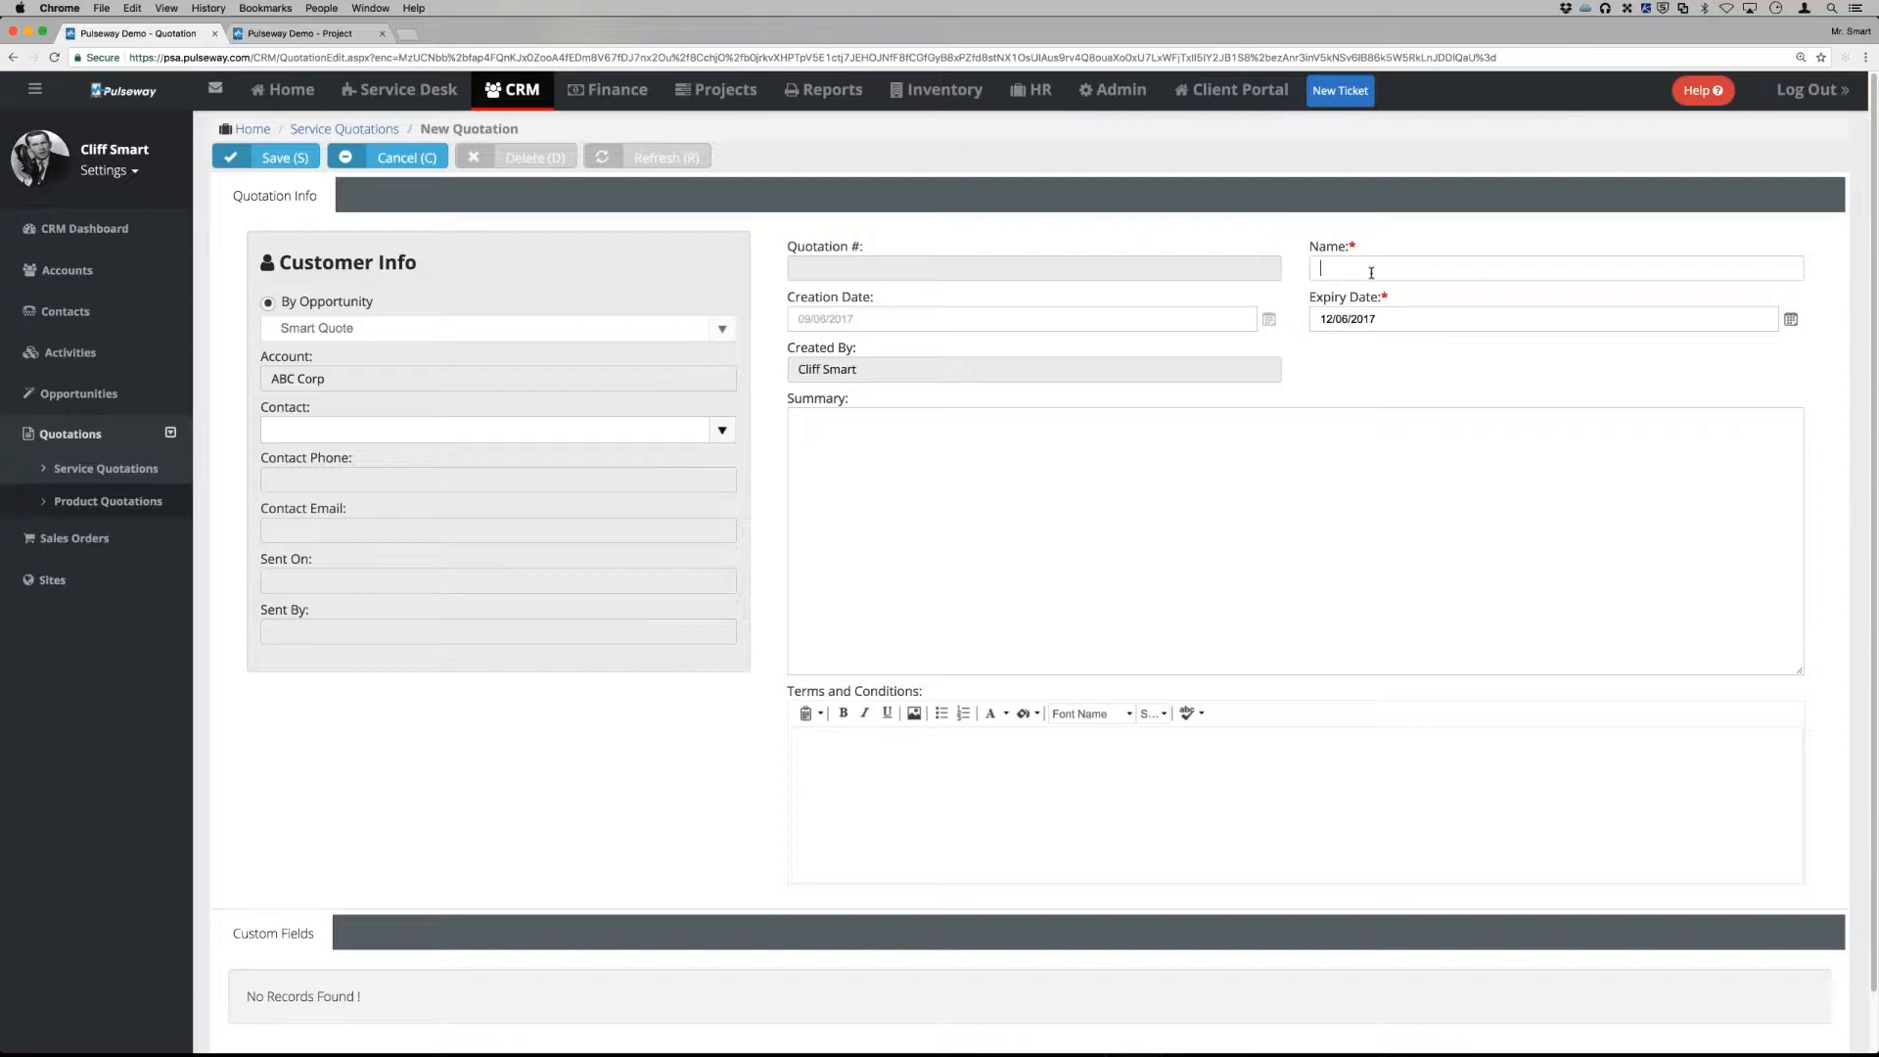
{"action": "type", "text": "Smart Quote"}
{"action": "left_click", "coordinate": [1367, 268]}
{"action": "type", "text": "Service"}
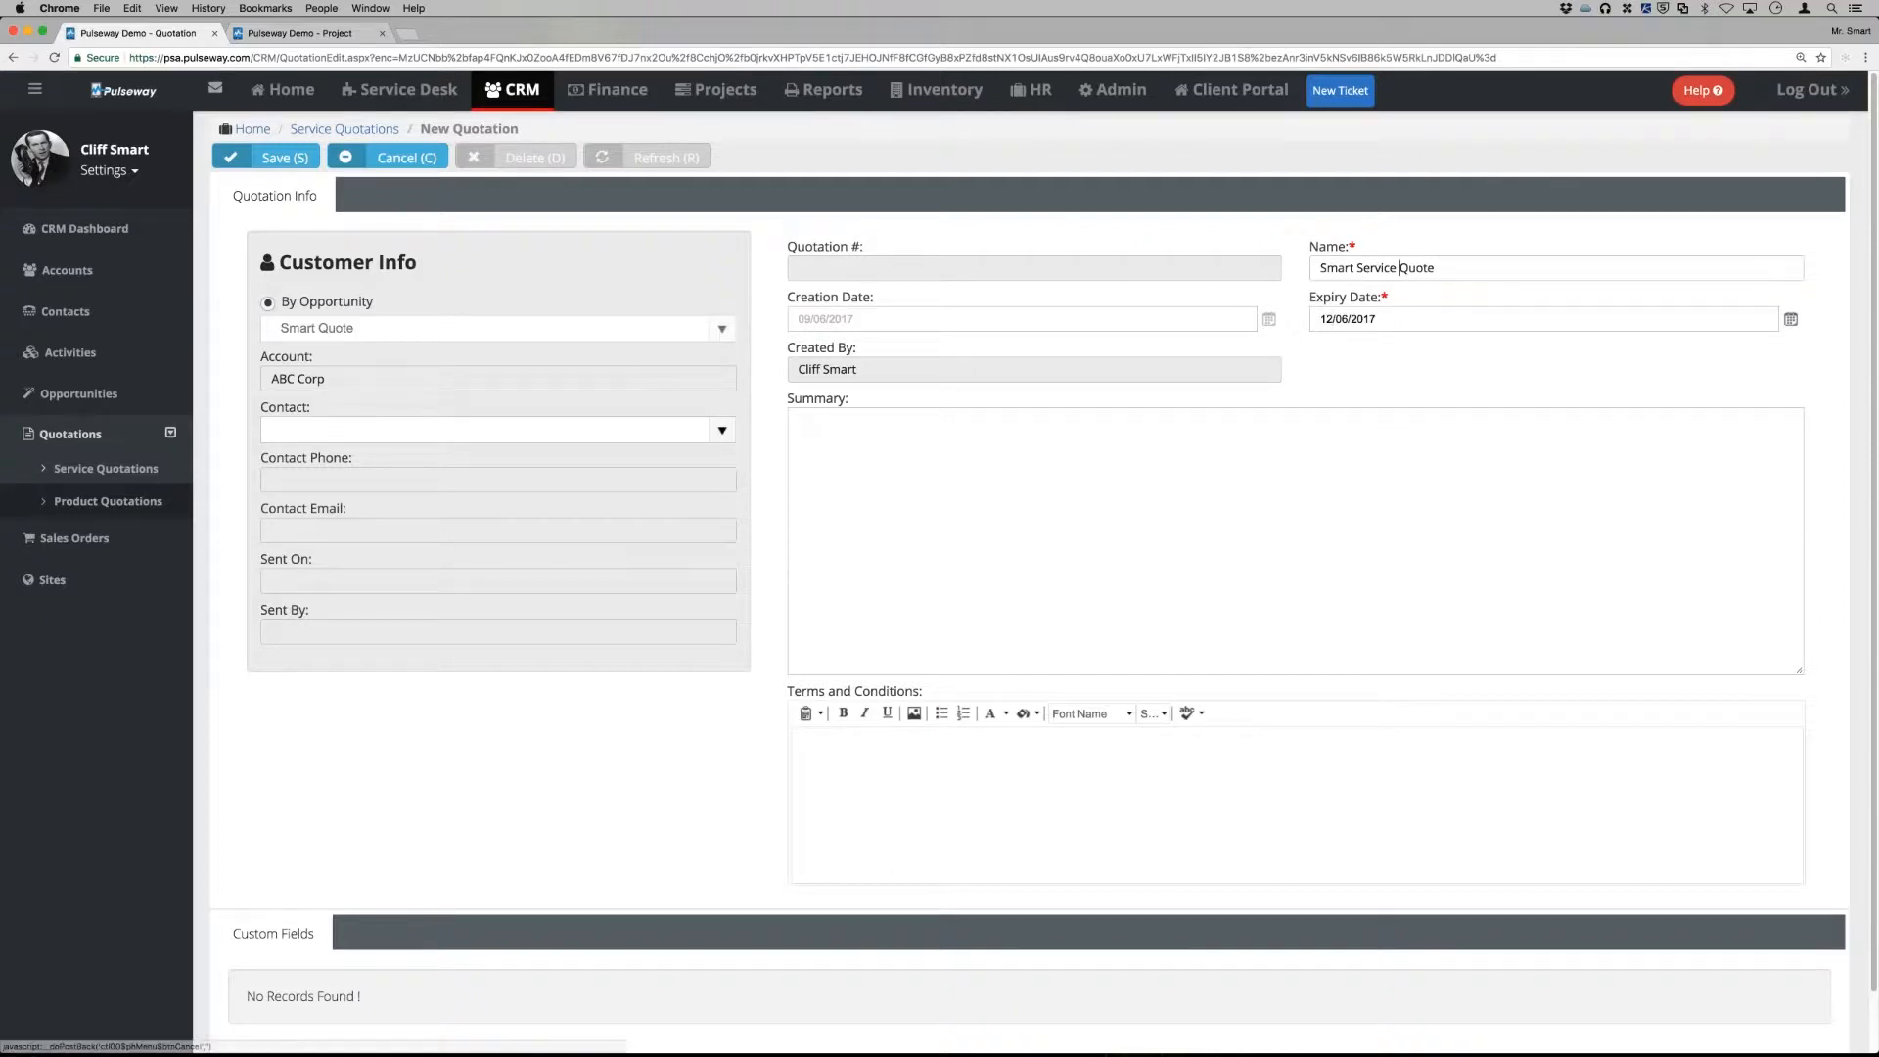
{"action": "left_click", "coordinate": [277, 157]}
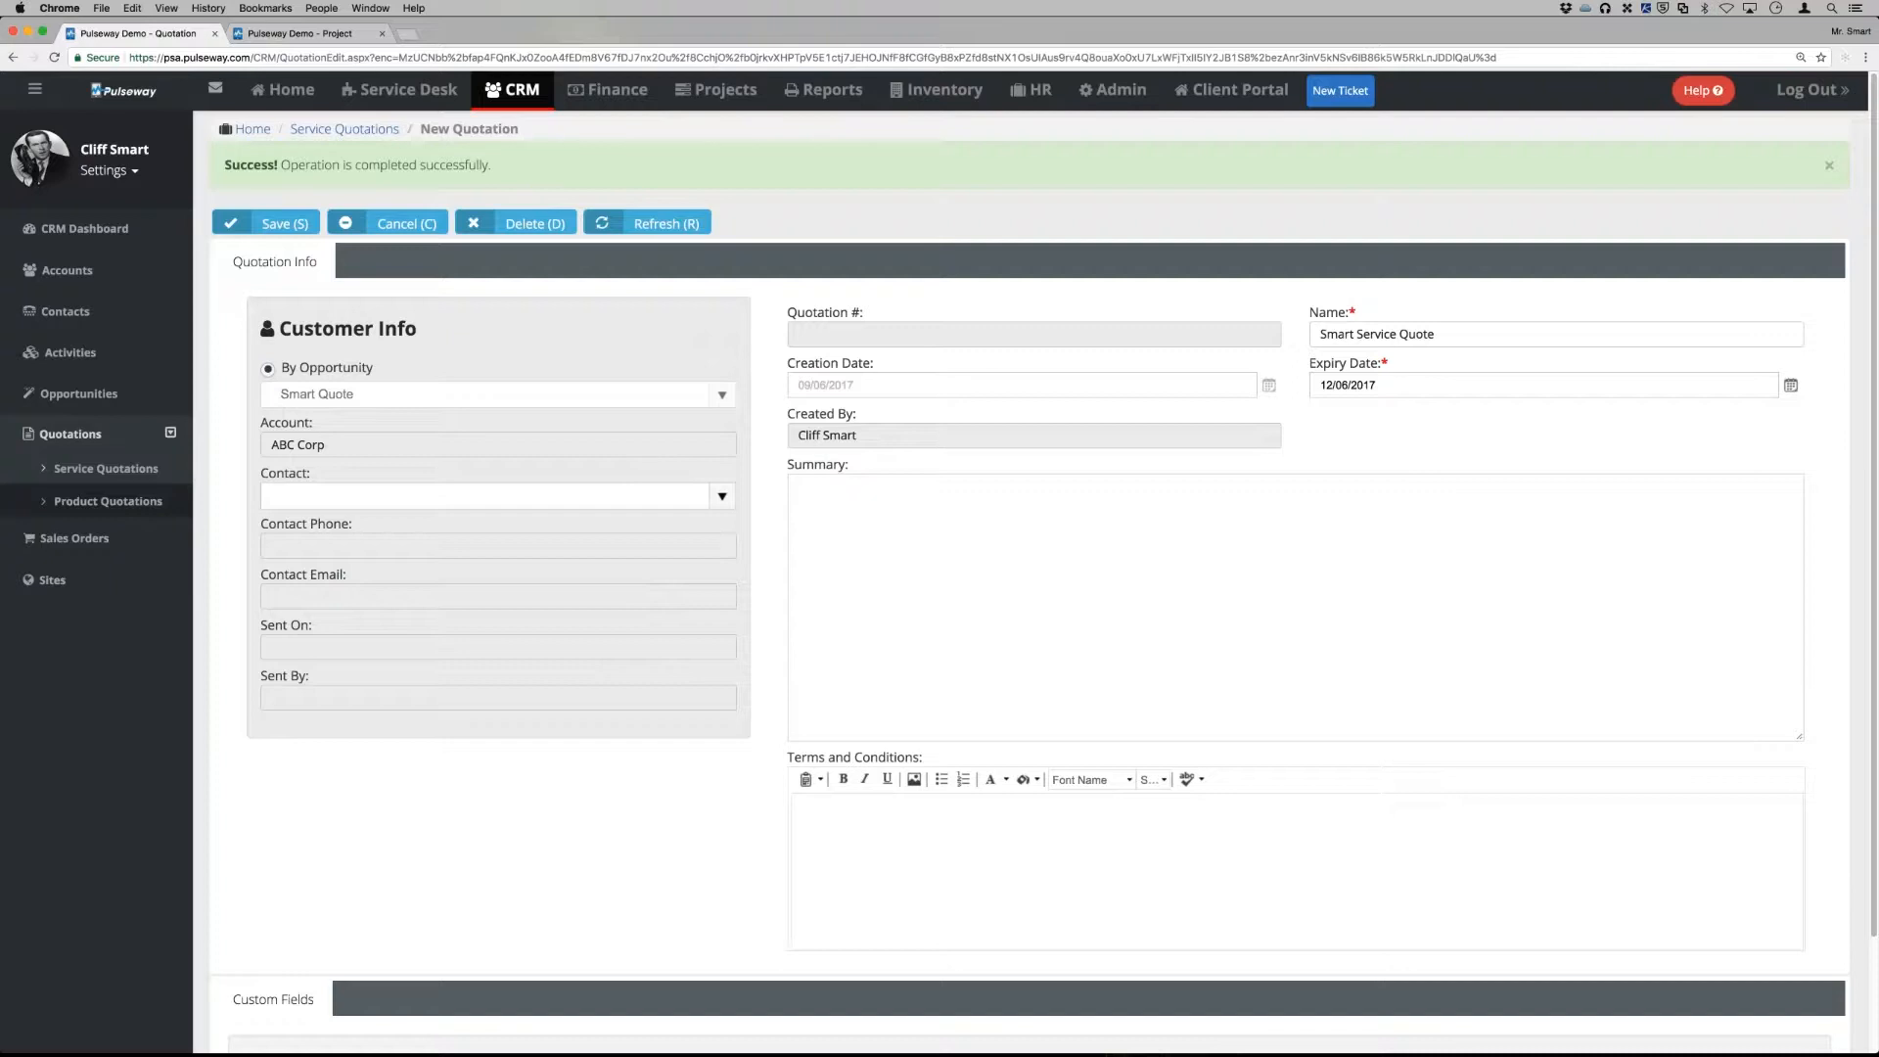
Add the product Generic Power Supply as a product line item on the quotation with a price of $5,000, and save it
{"action": "scroll", "coordinate": [913, 543], "scroll_direction": "down", "scroll_amount": 5}
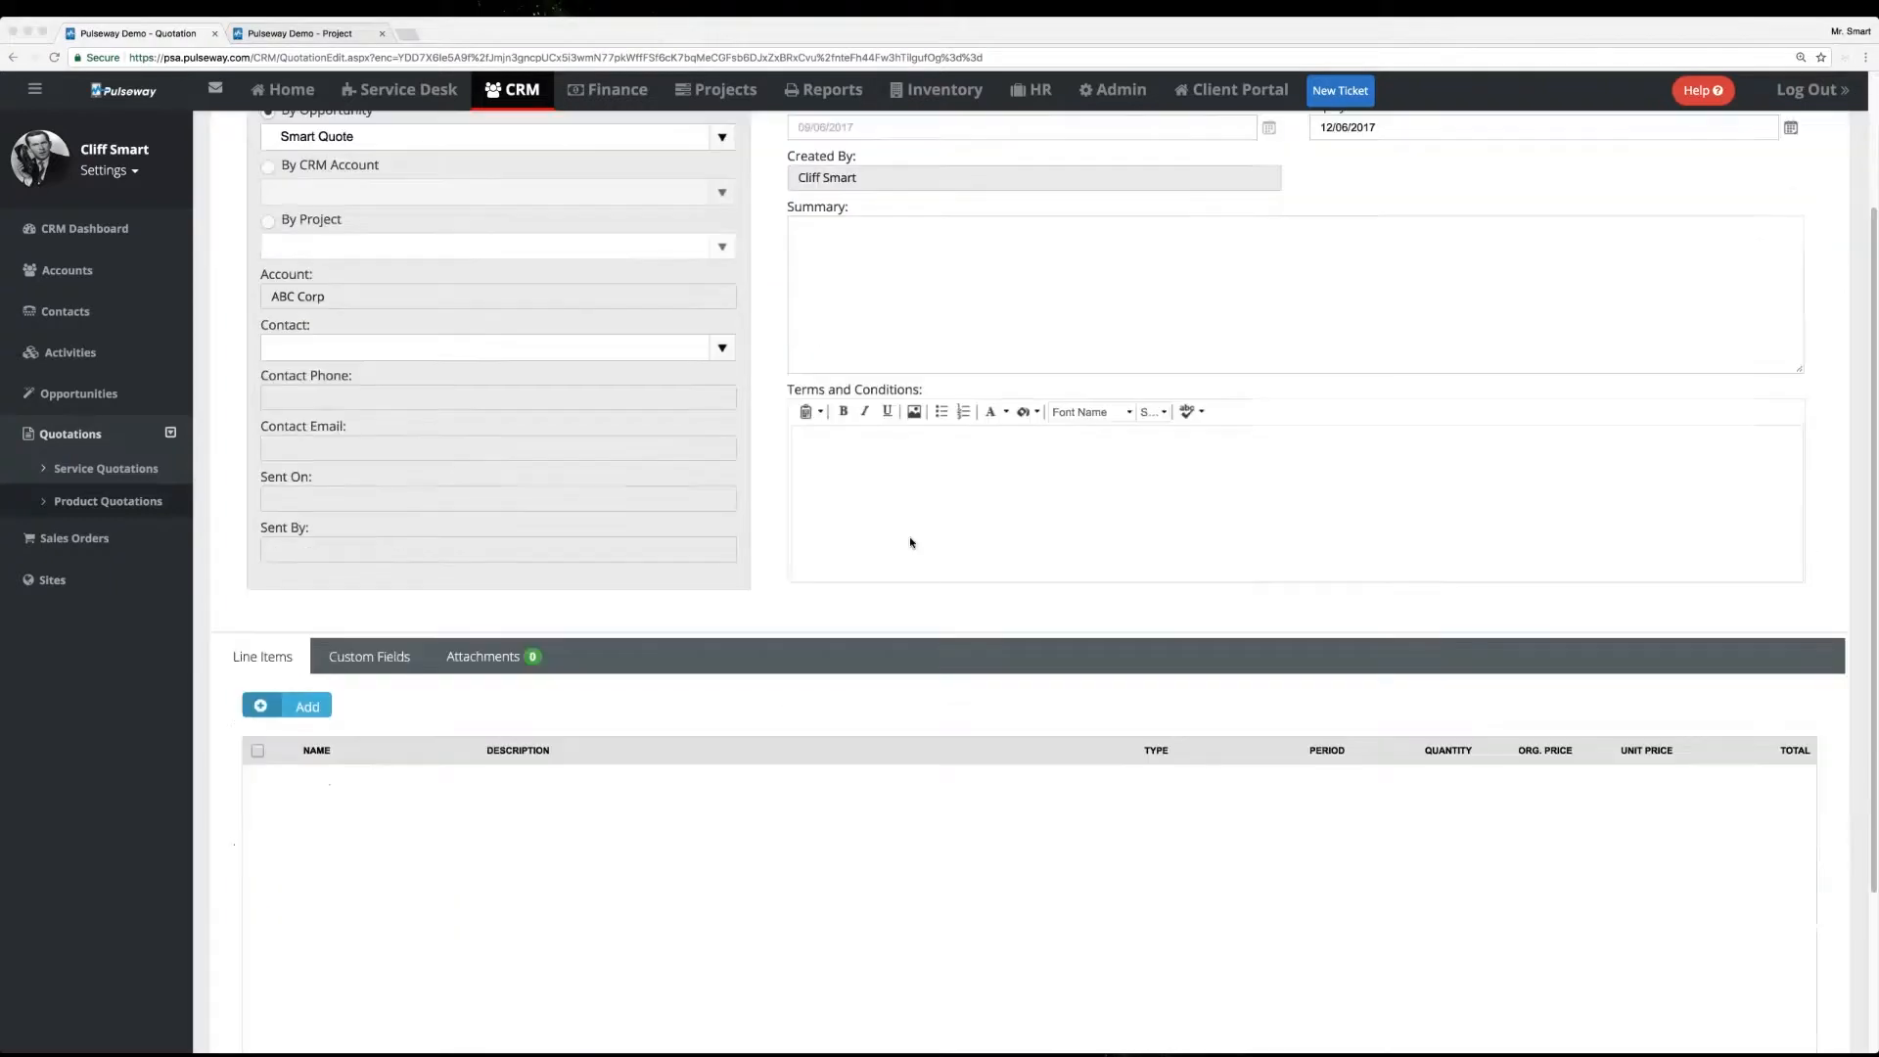
{"action": "scroll", "coordinate": [912, 542], "scroll_direction": "down", "scroll_amount": 3}
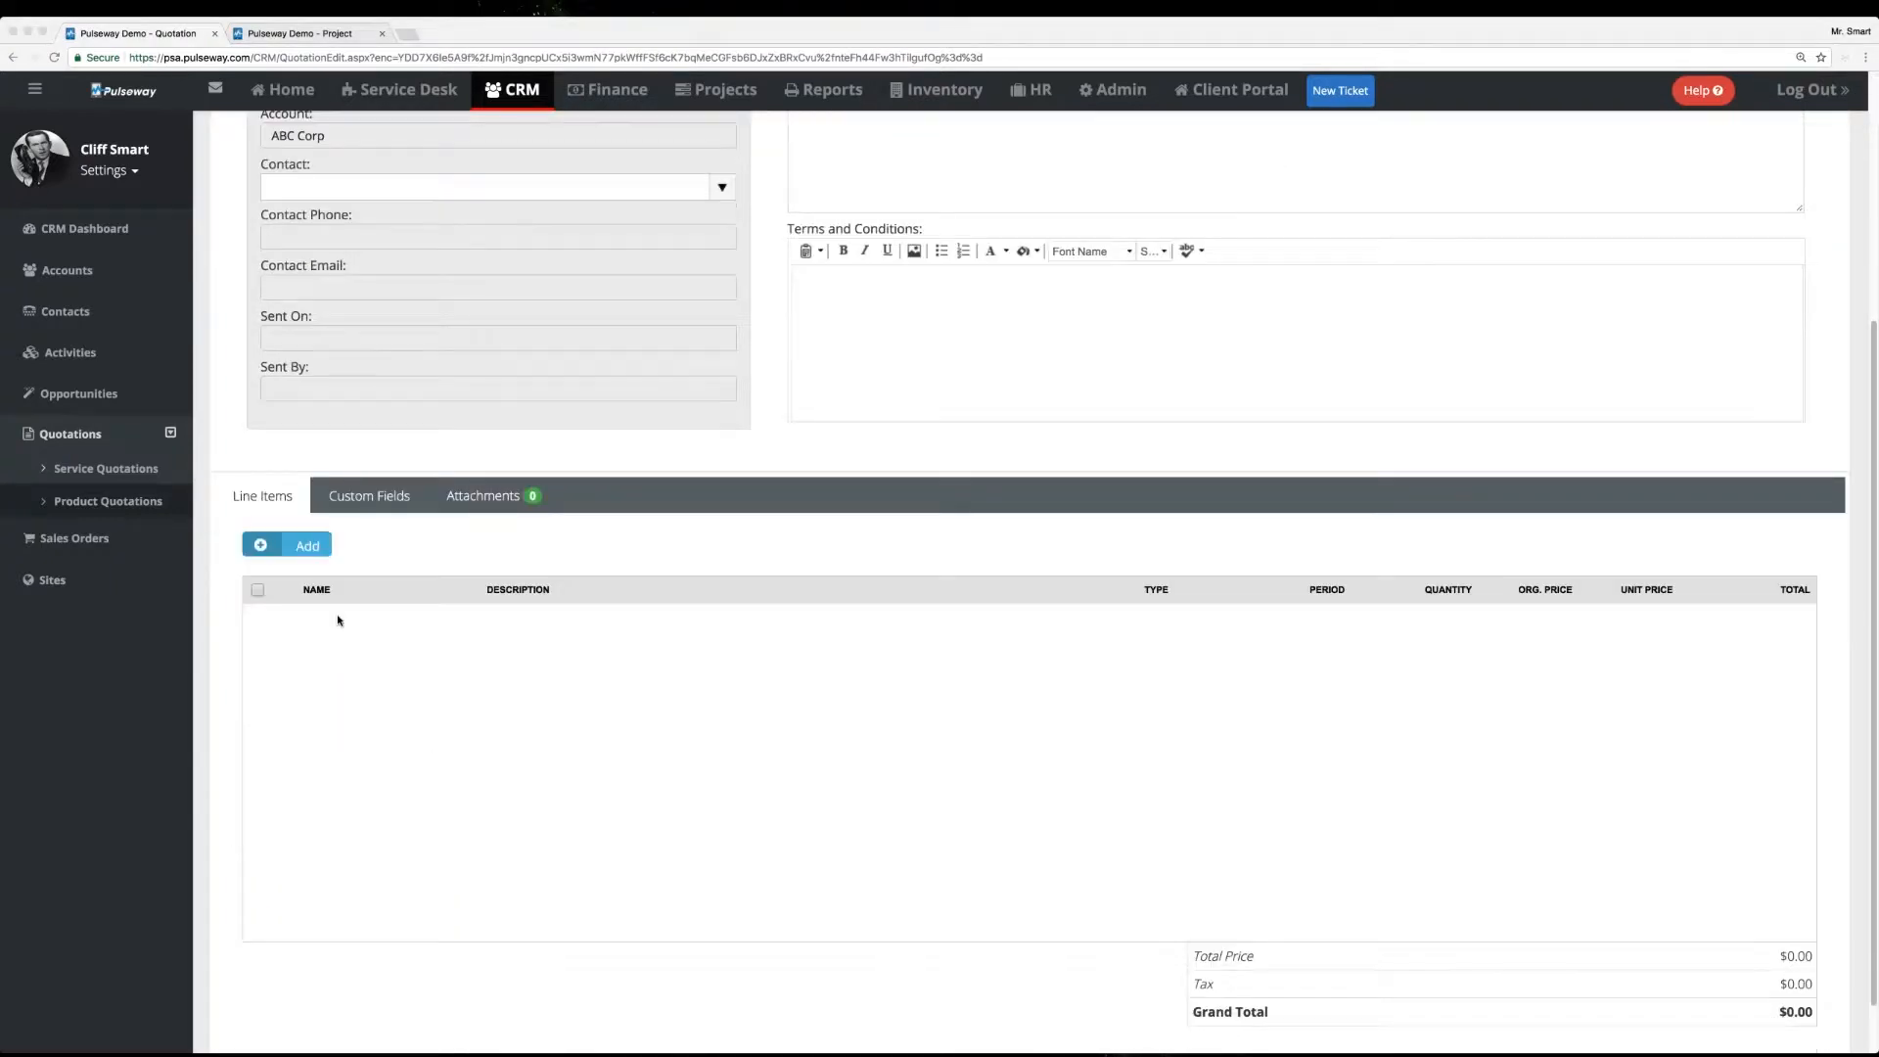
{"action": "left_click", "coordinate": [292, 549]}
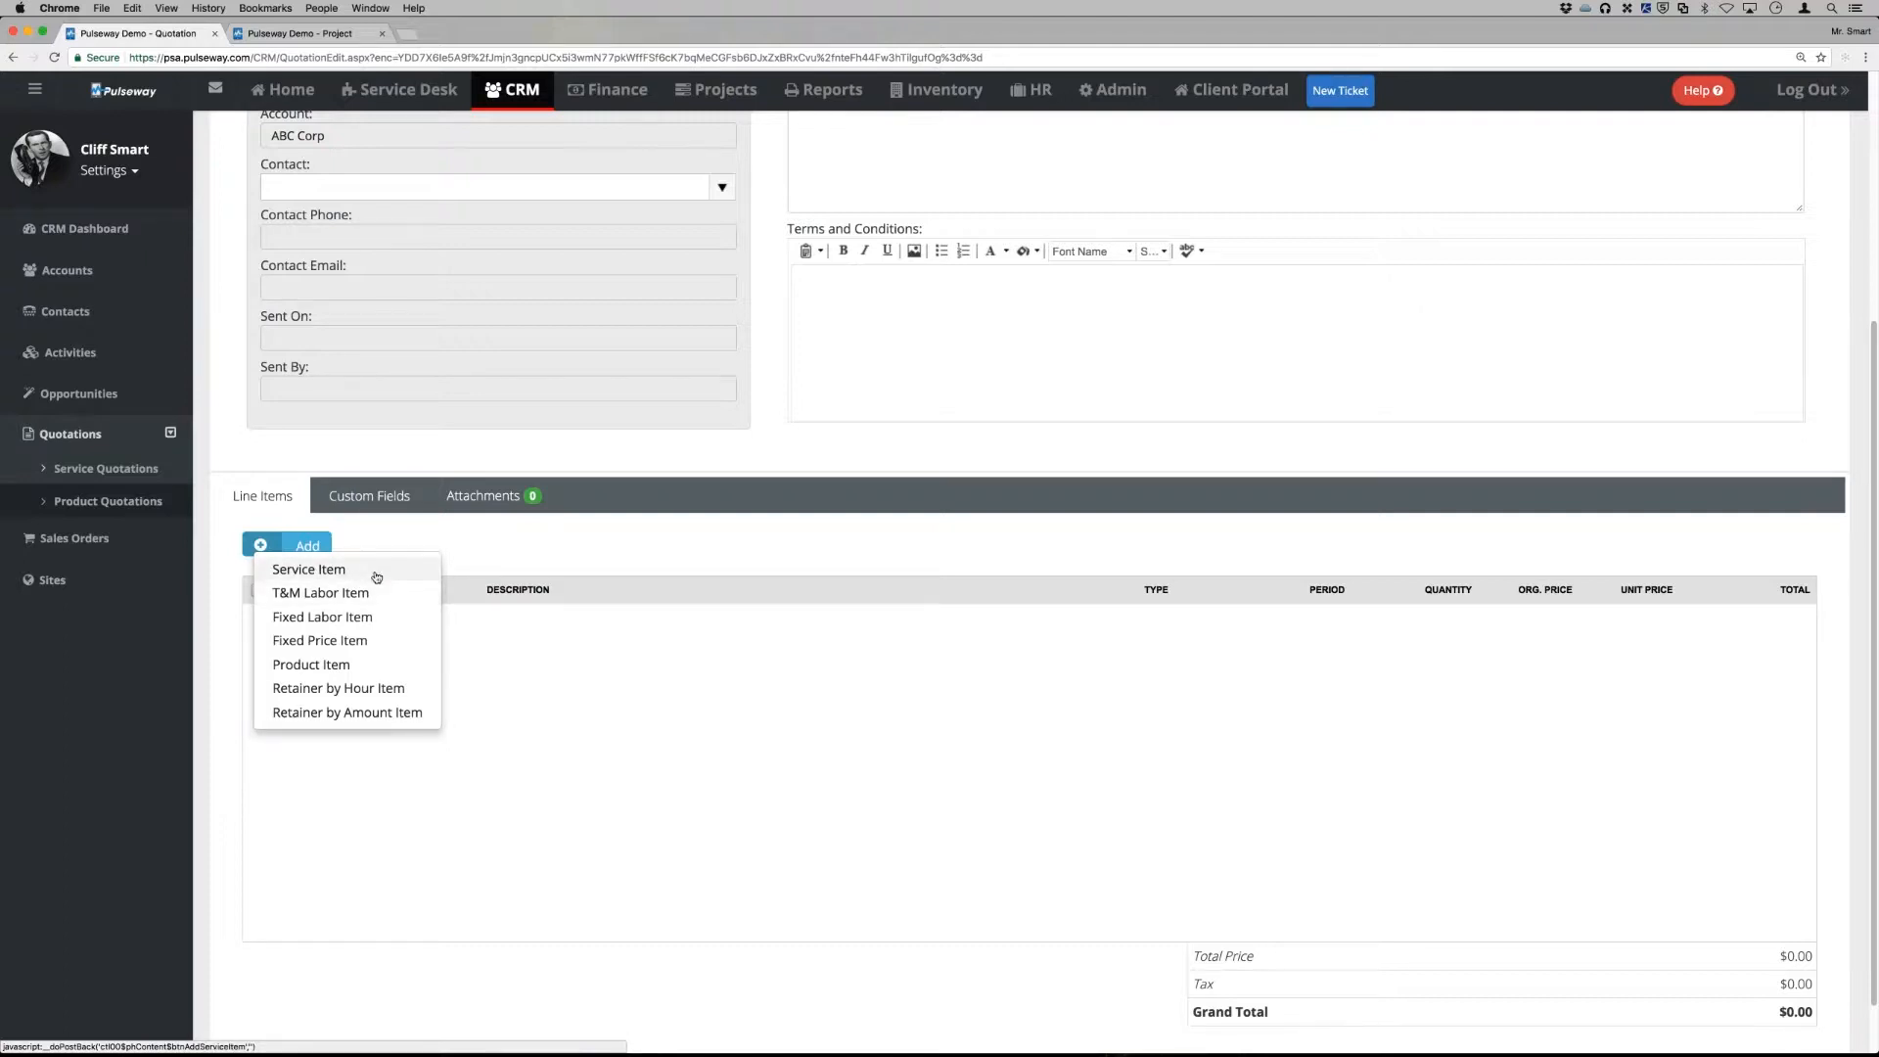
{"action": "left_click", "coordinate": [351, 669]}
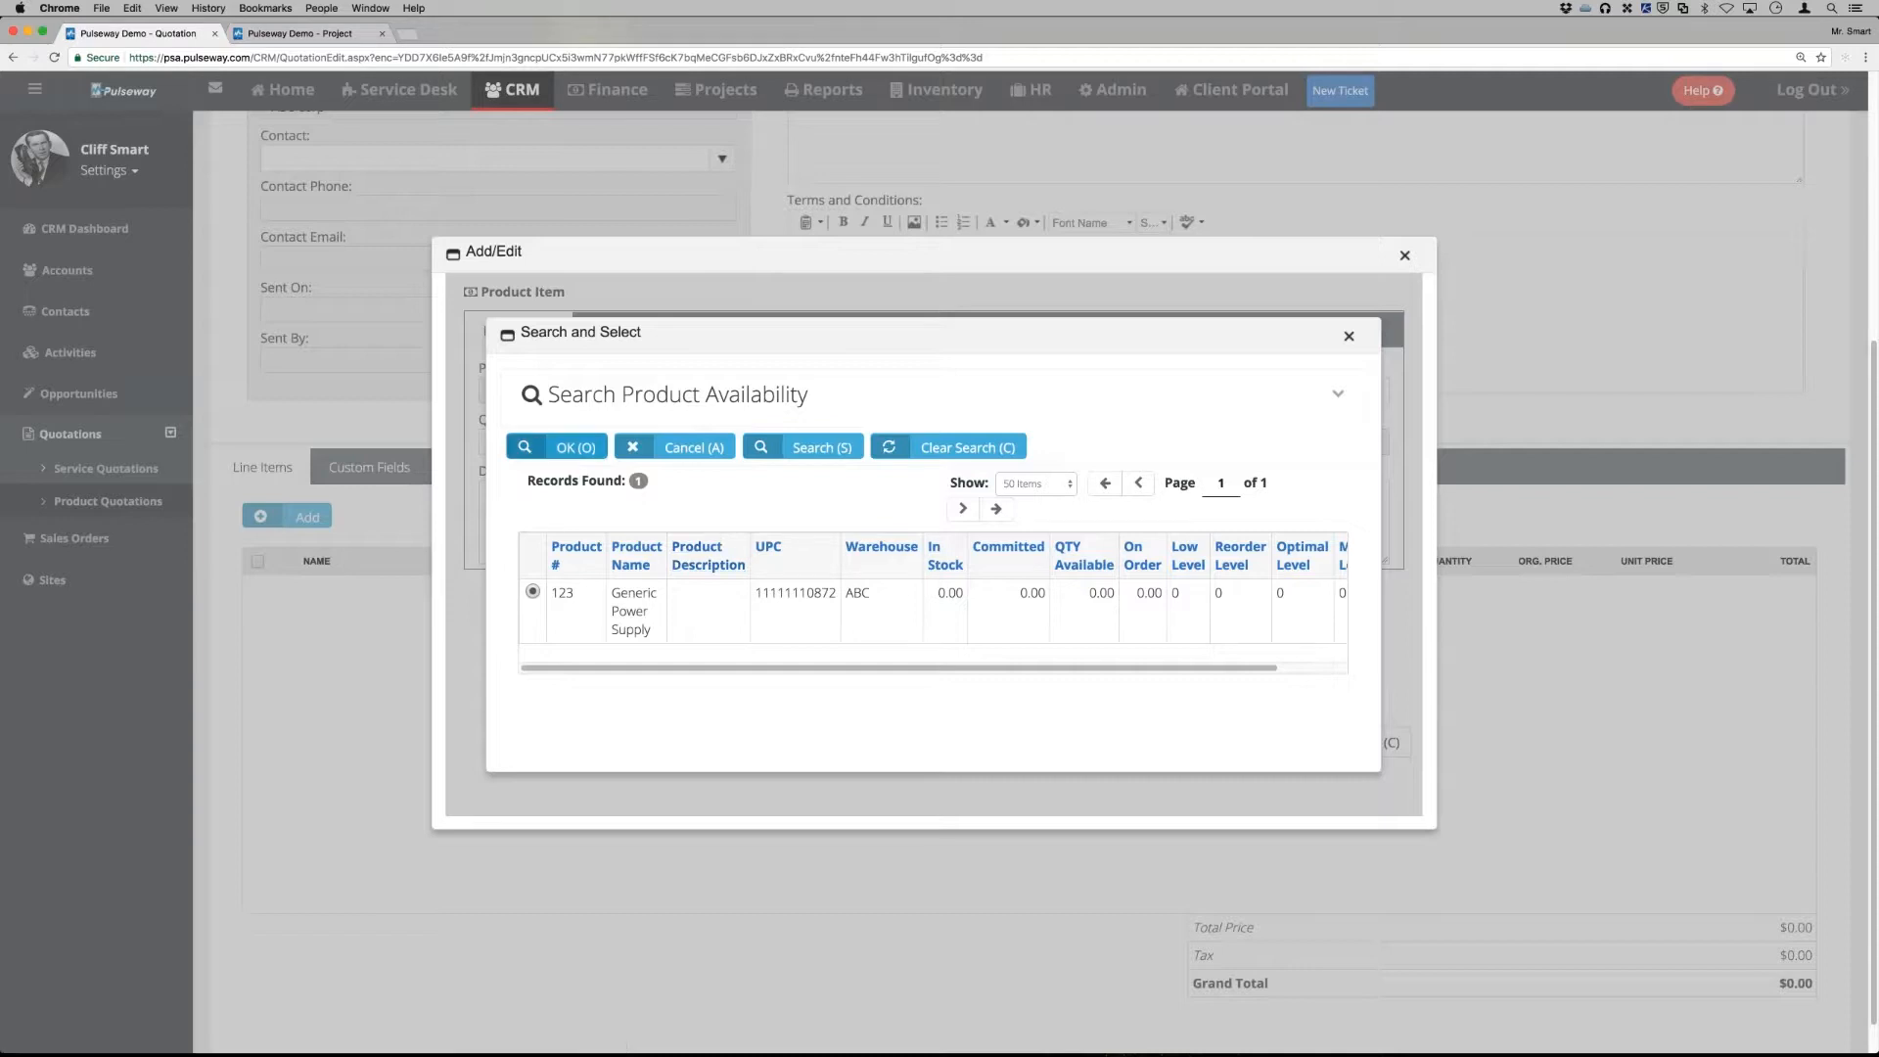
{"action": "left_click", "coordinate": [576, 458]}
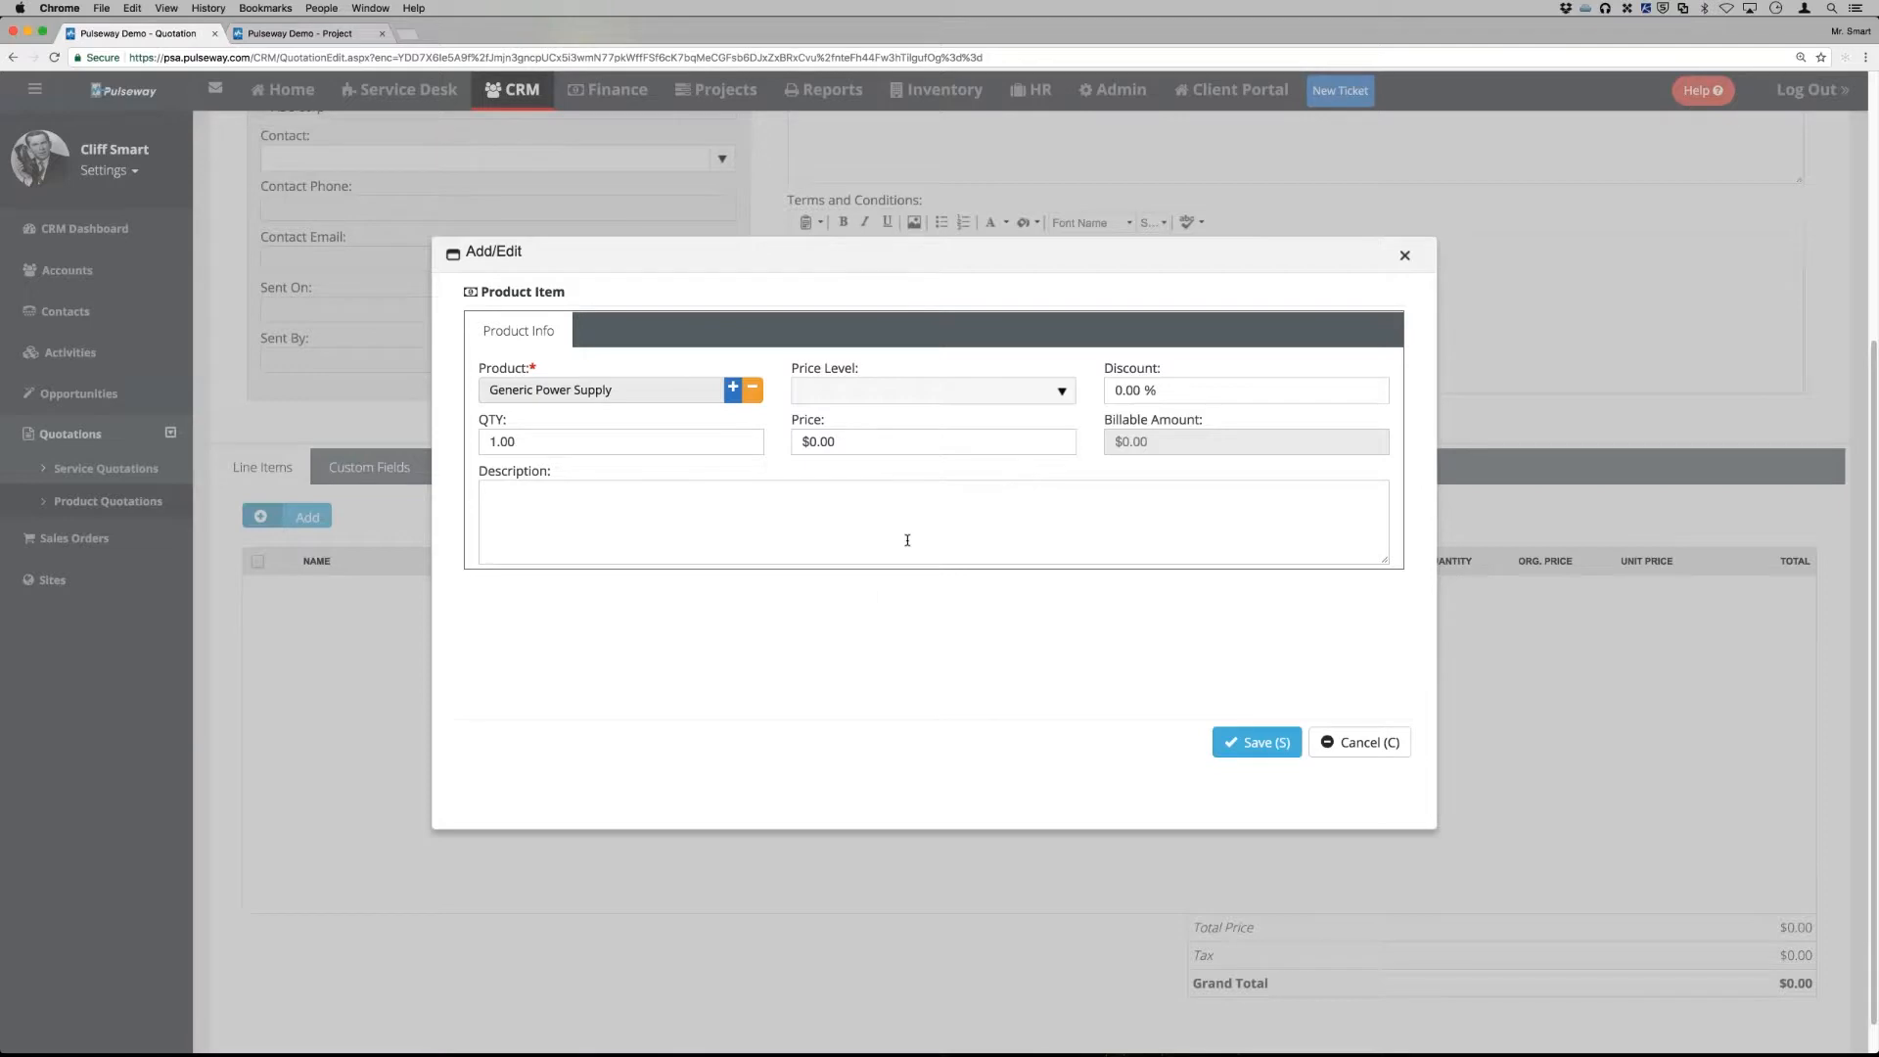
{"action": "left_click", "coordinate": [873, 438]}
{"action": "type", "text": "5000"}
{"action": "left_click", "coordinate": [1256, 742]}
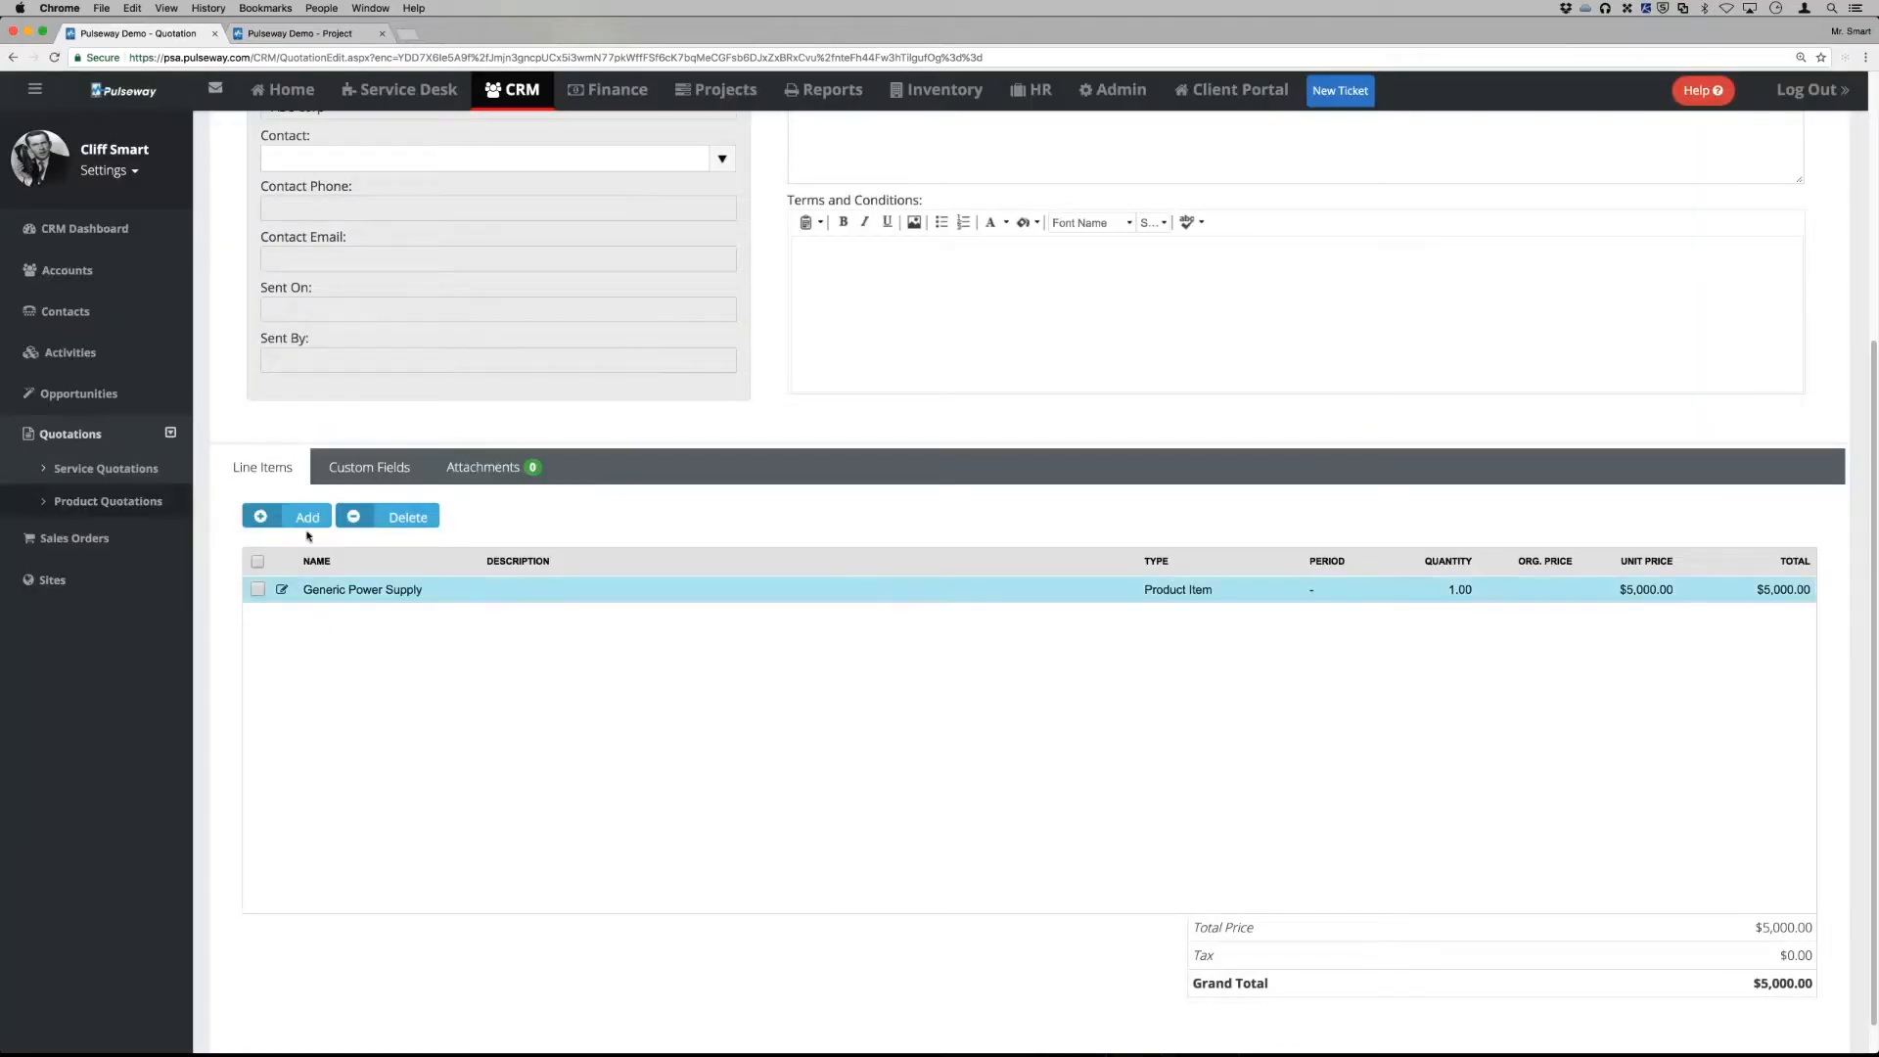
{"action": "left_click", "coordinate": [299, 515]}
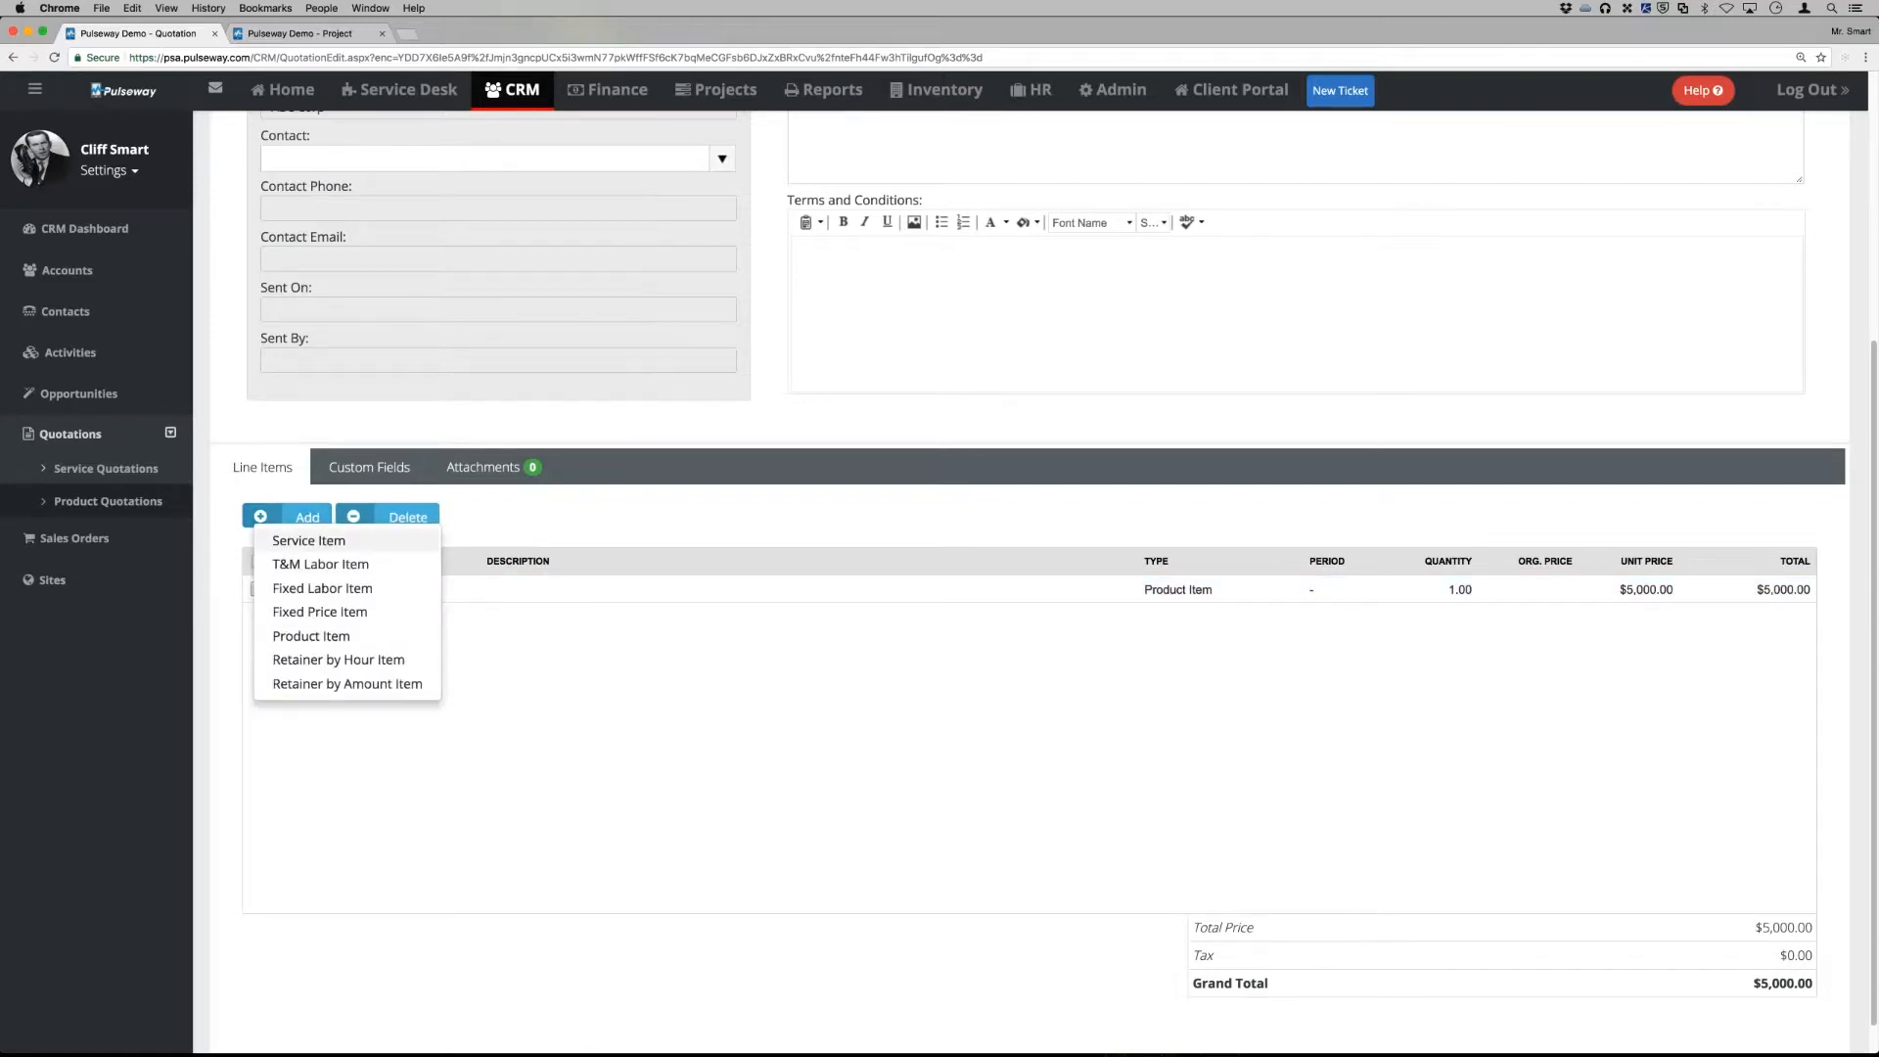
{"action": "left_click", "coordinate": [326, 614]}
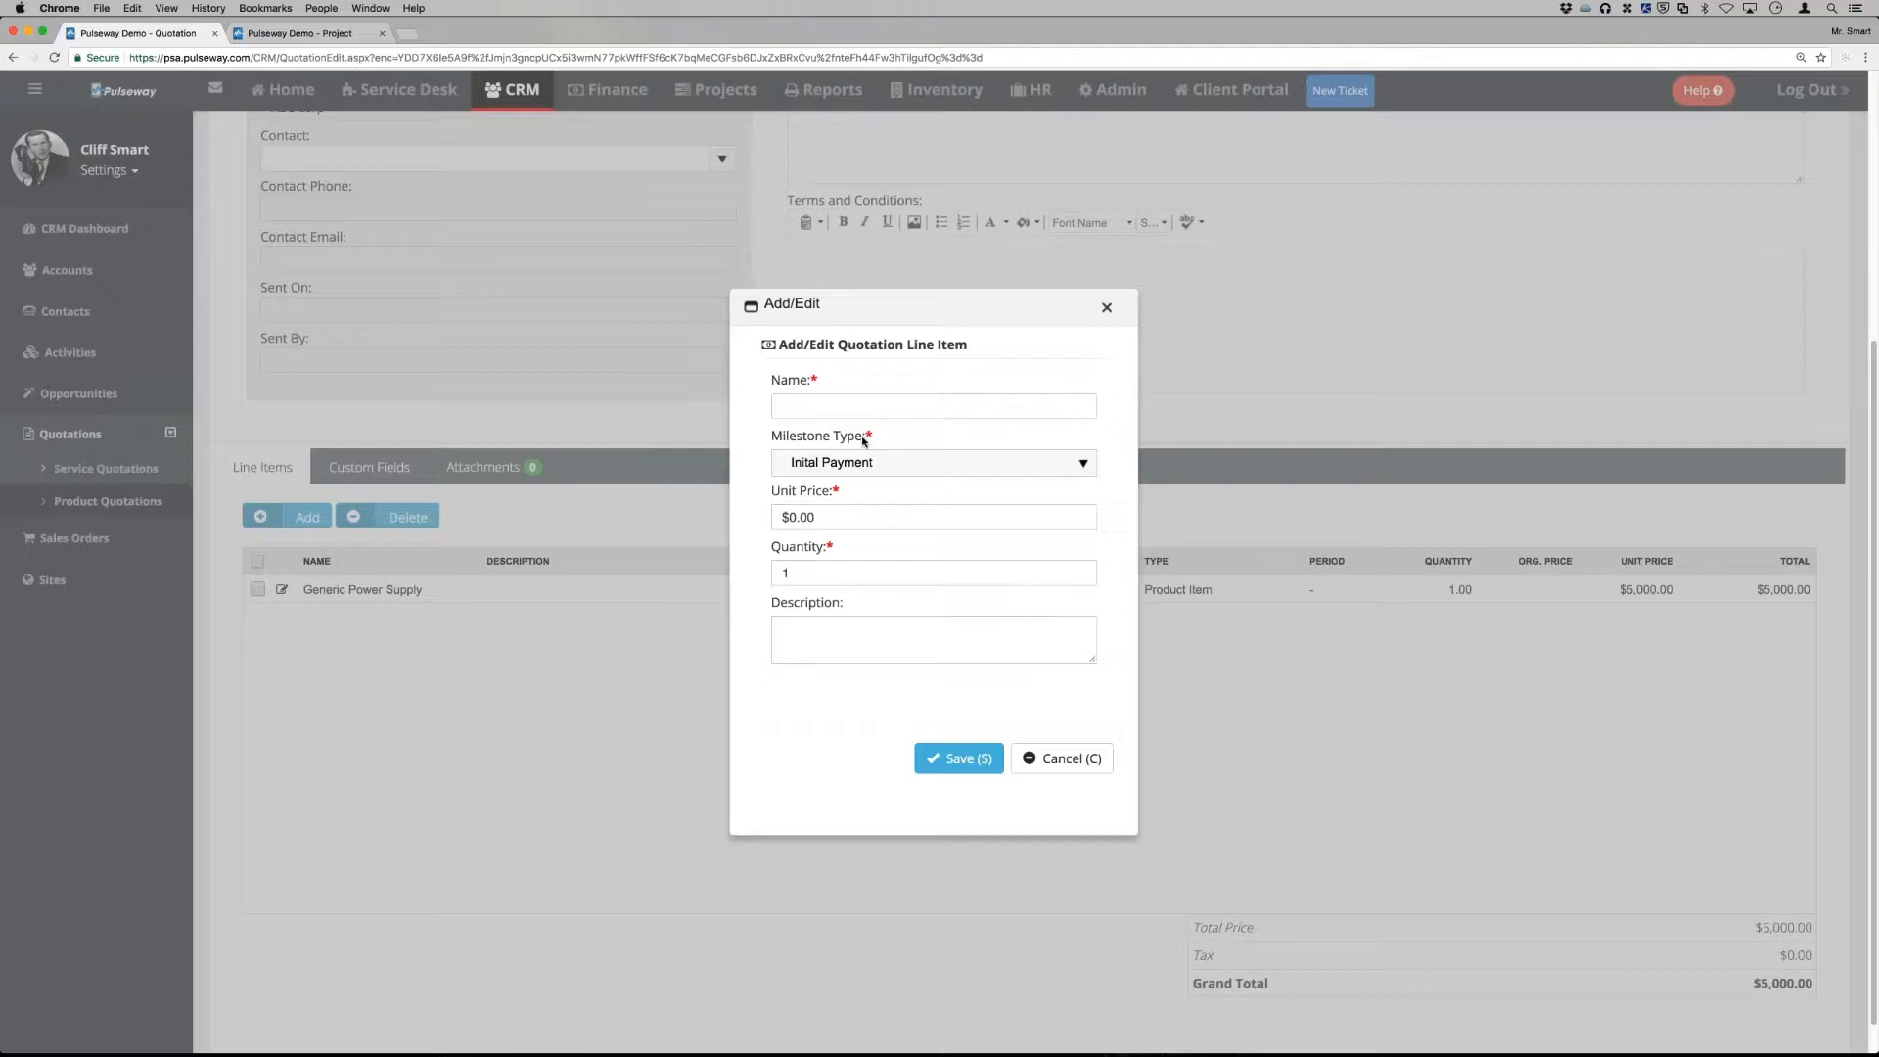
{"action": "left_click", "coordinate": [1107, 307]}
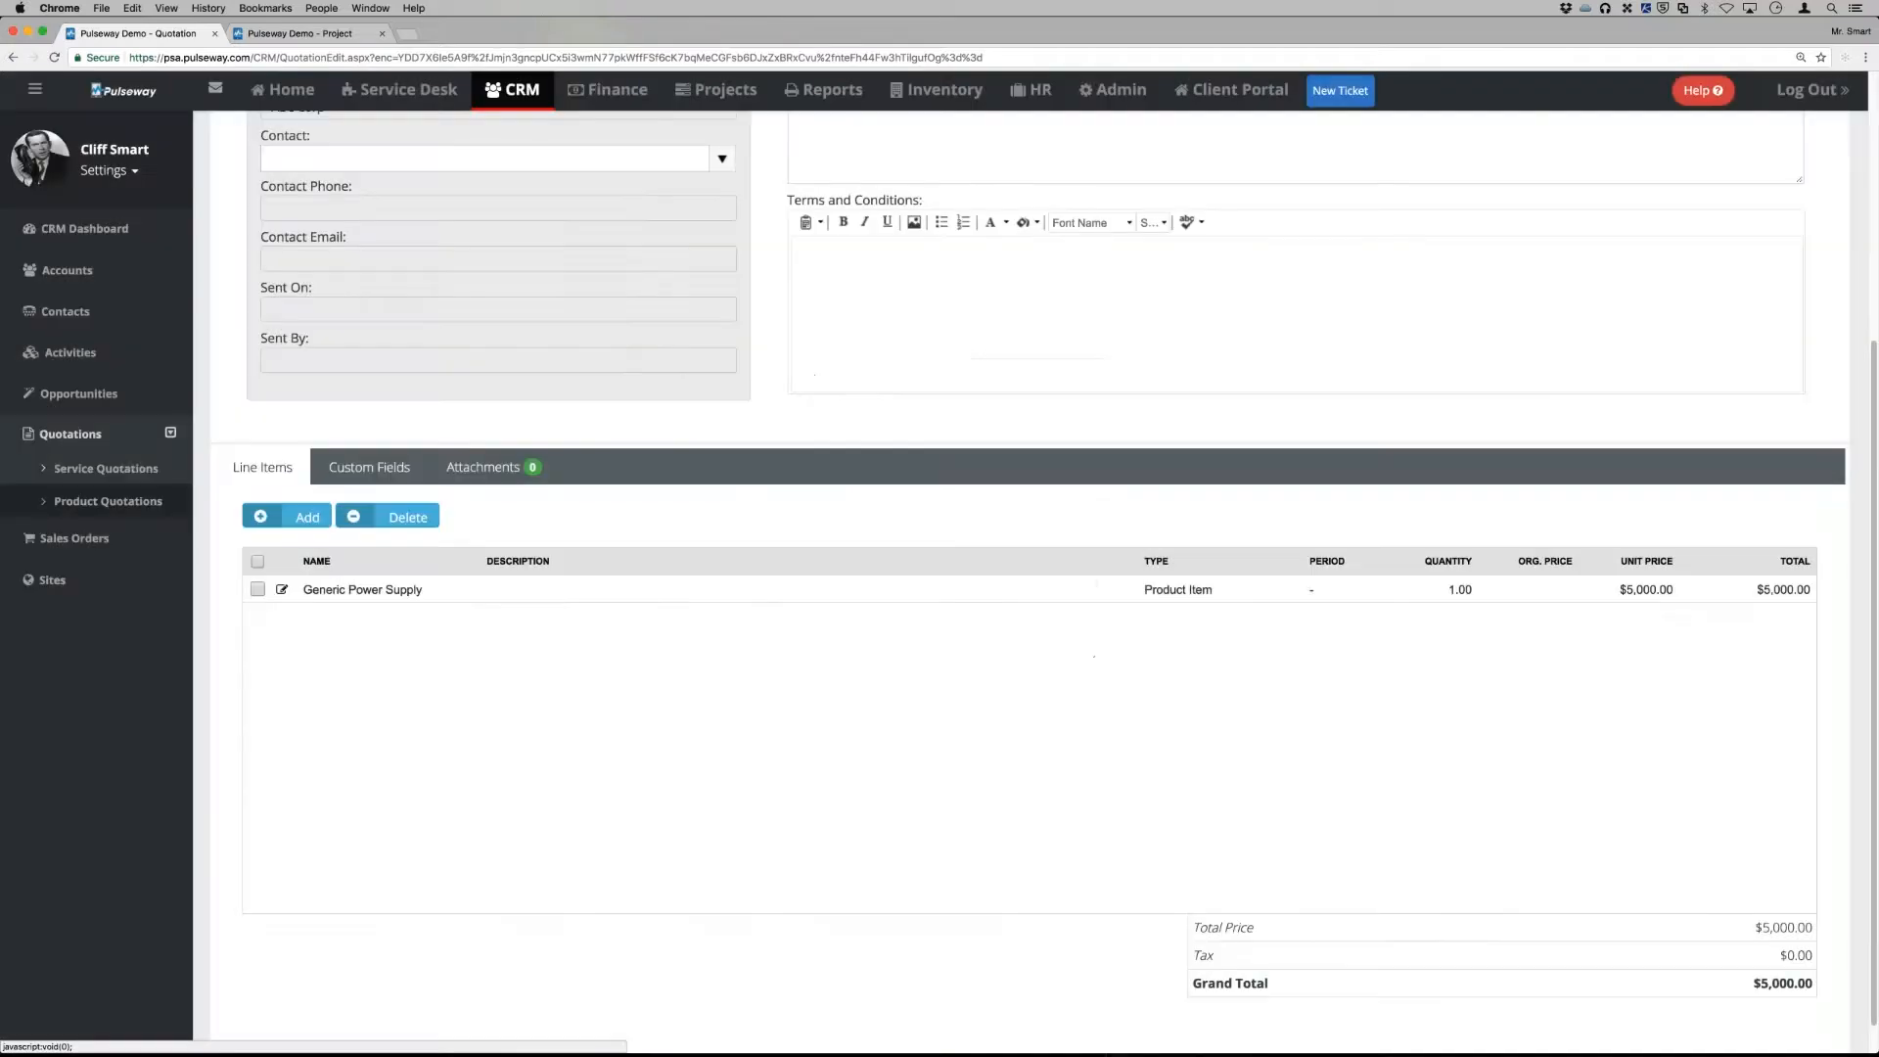
Add a T&M labor line item for the Support Specialist role with its description cleared and a quantity of 5, and save it
{"action": "left_click", "coordinate": [297, 519]}
{"action": "left_click", "coordinate": [311, 587]}
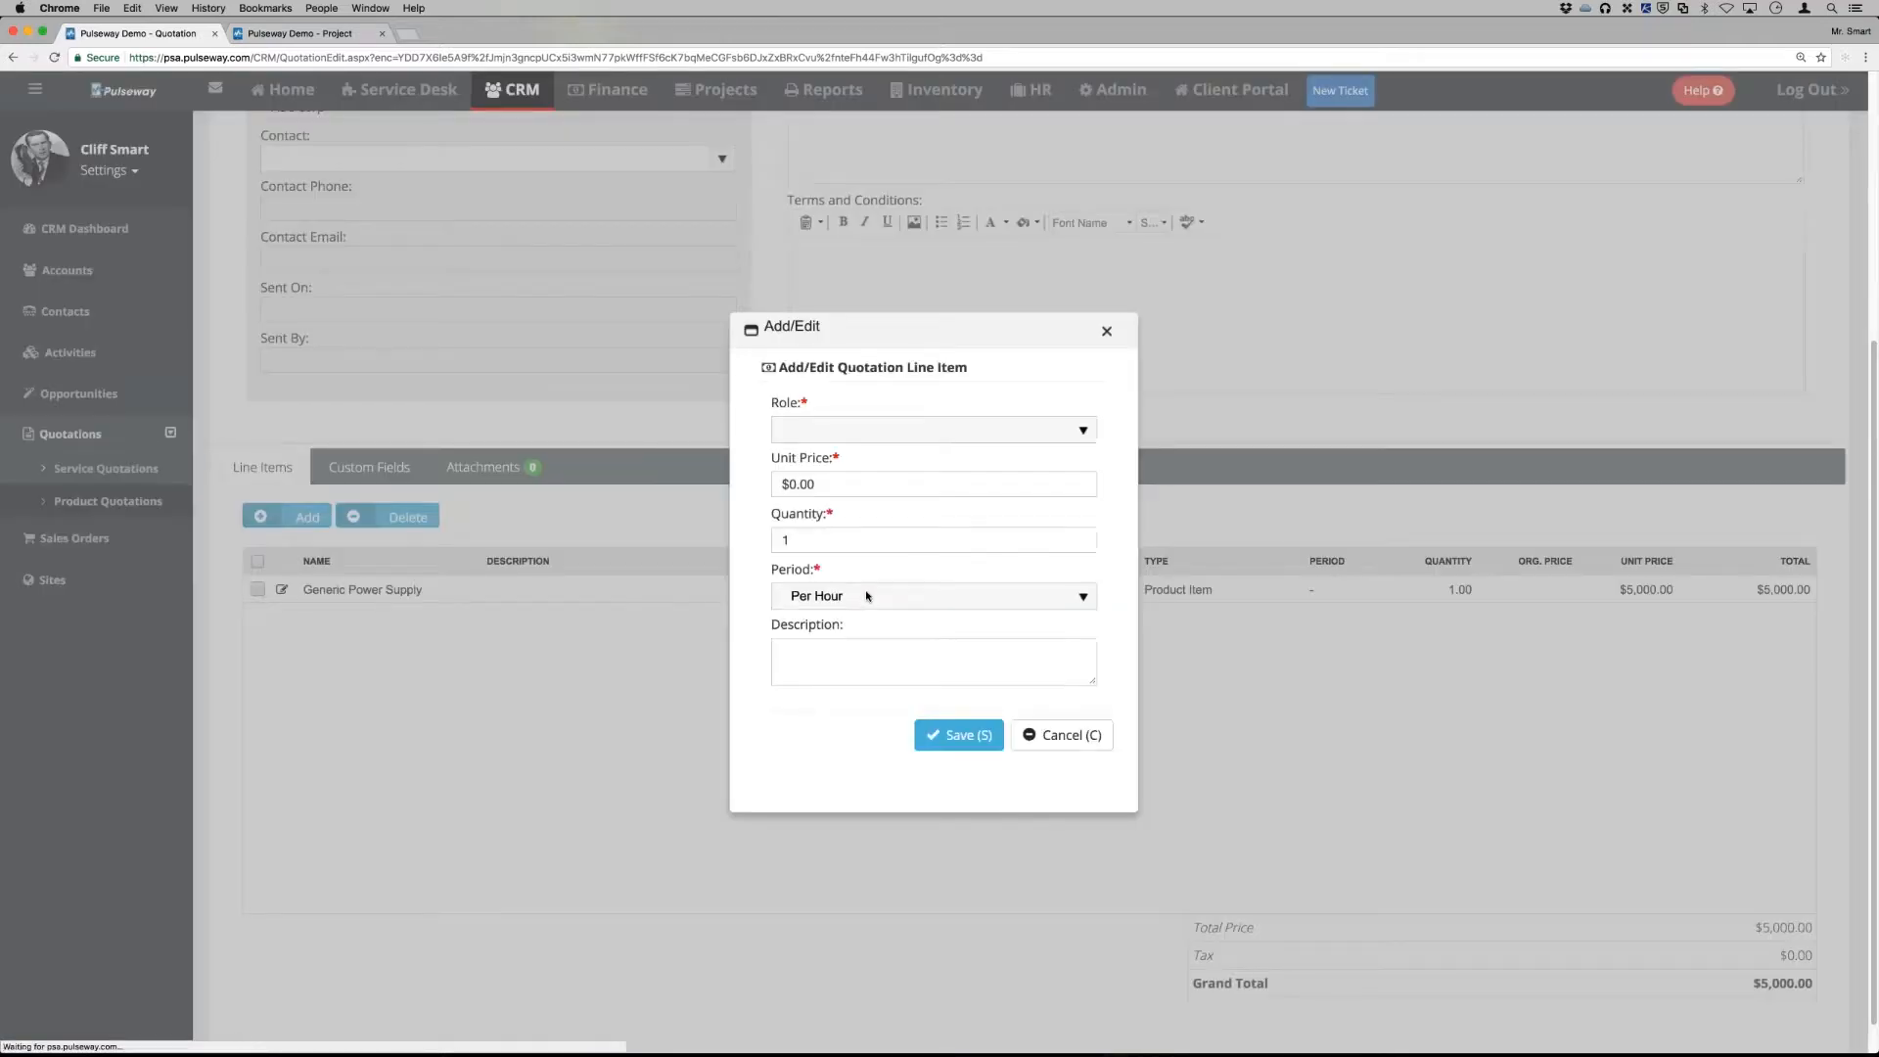
{"action": "left_click", "coordinate": [1023, 429]}
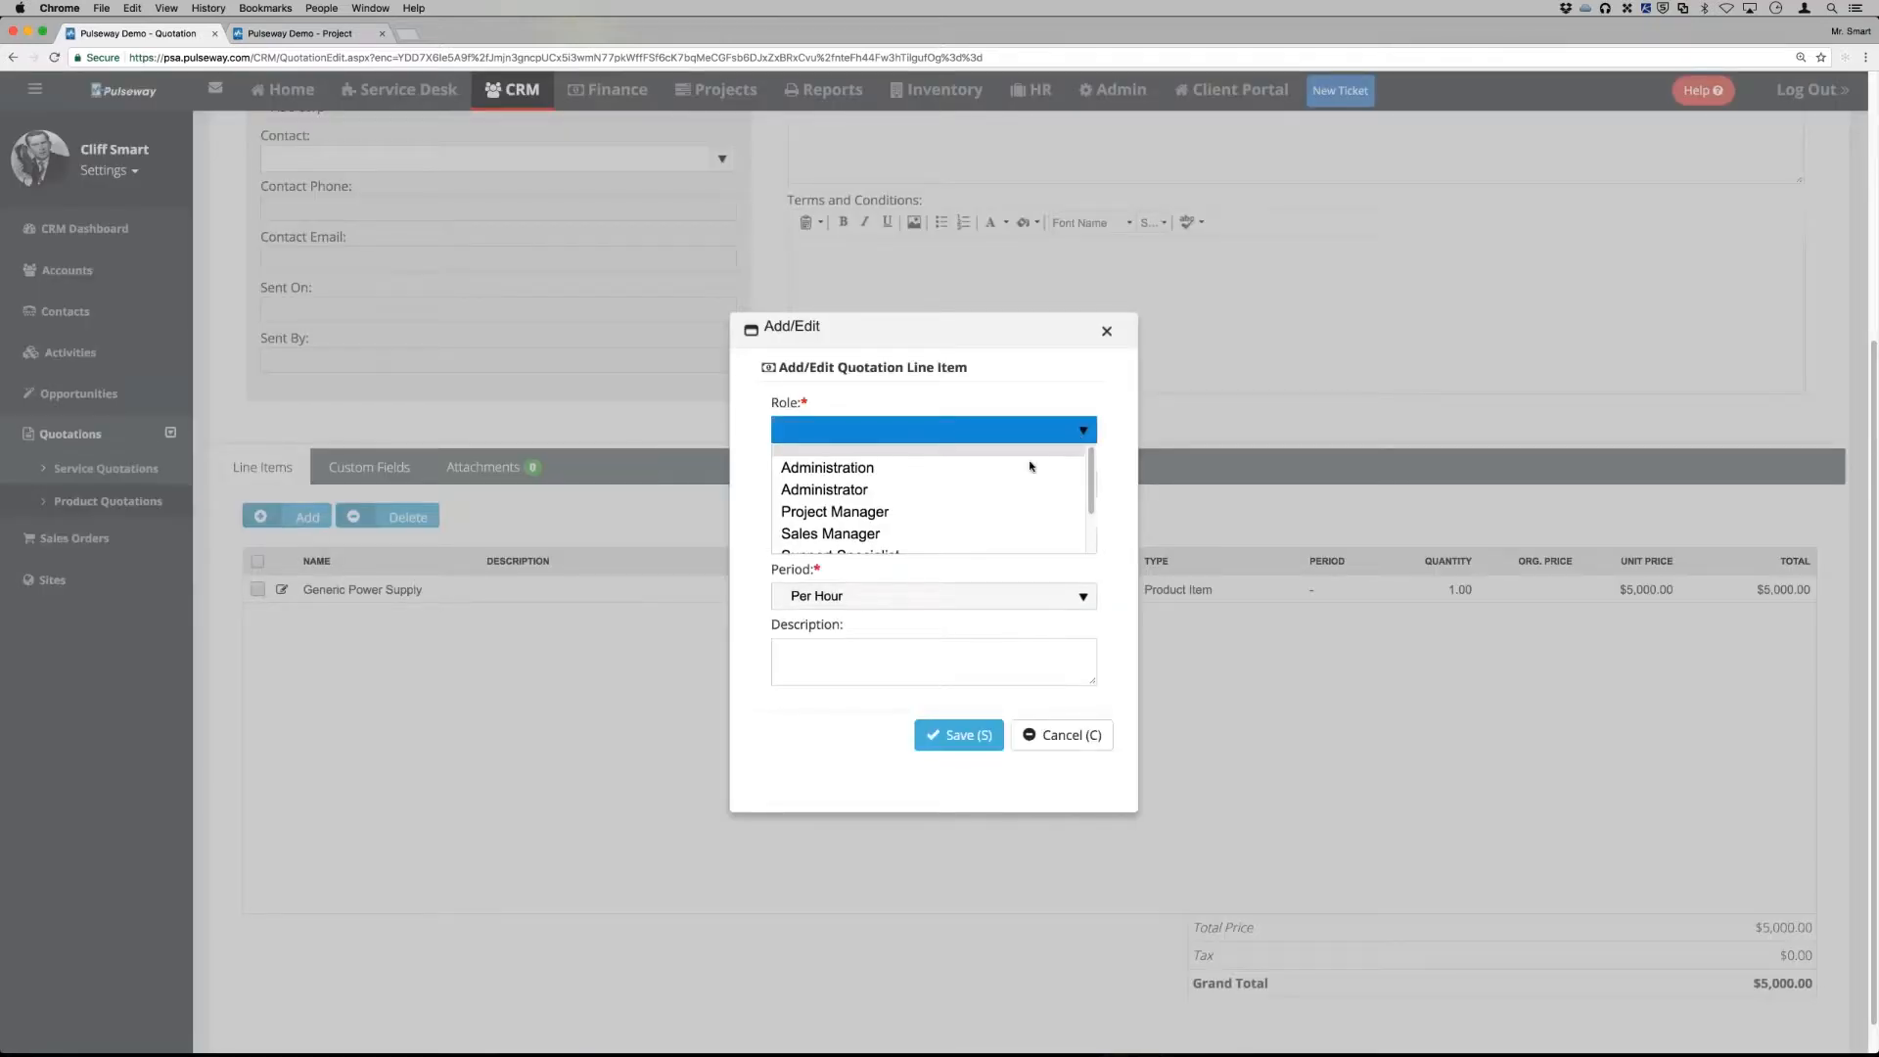
{"action": "scroll", "coordinate": [979, 508], "scroll_direction": "down", "scroll_amount": 1}
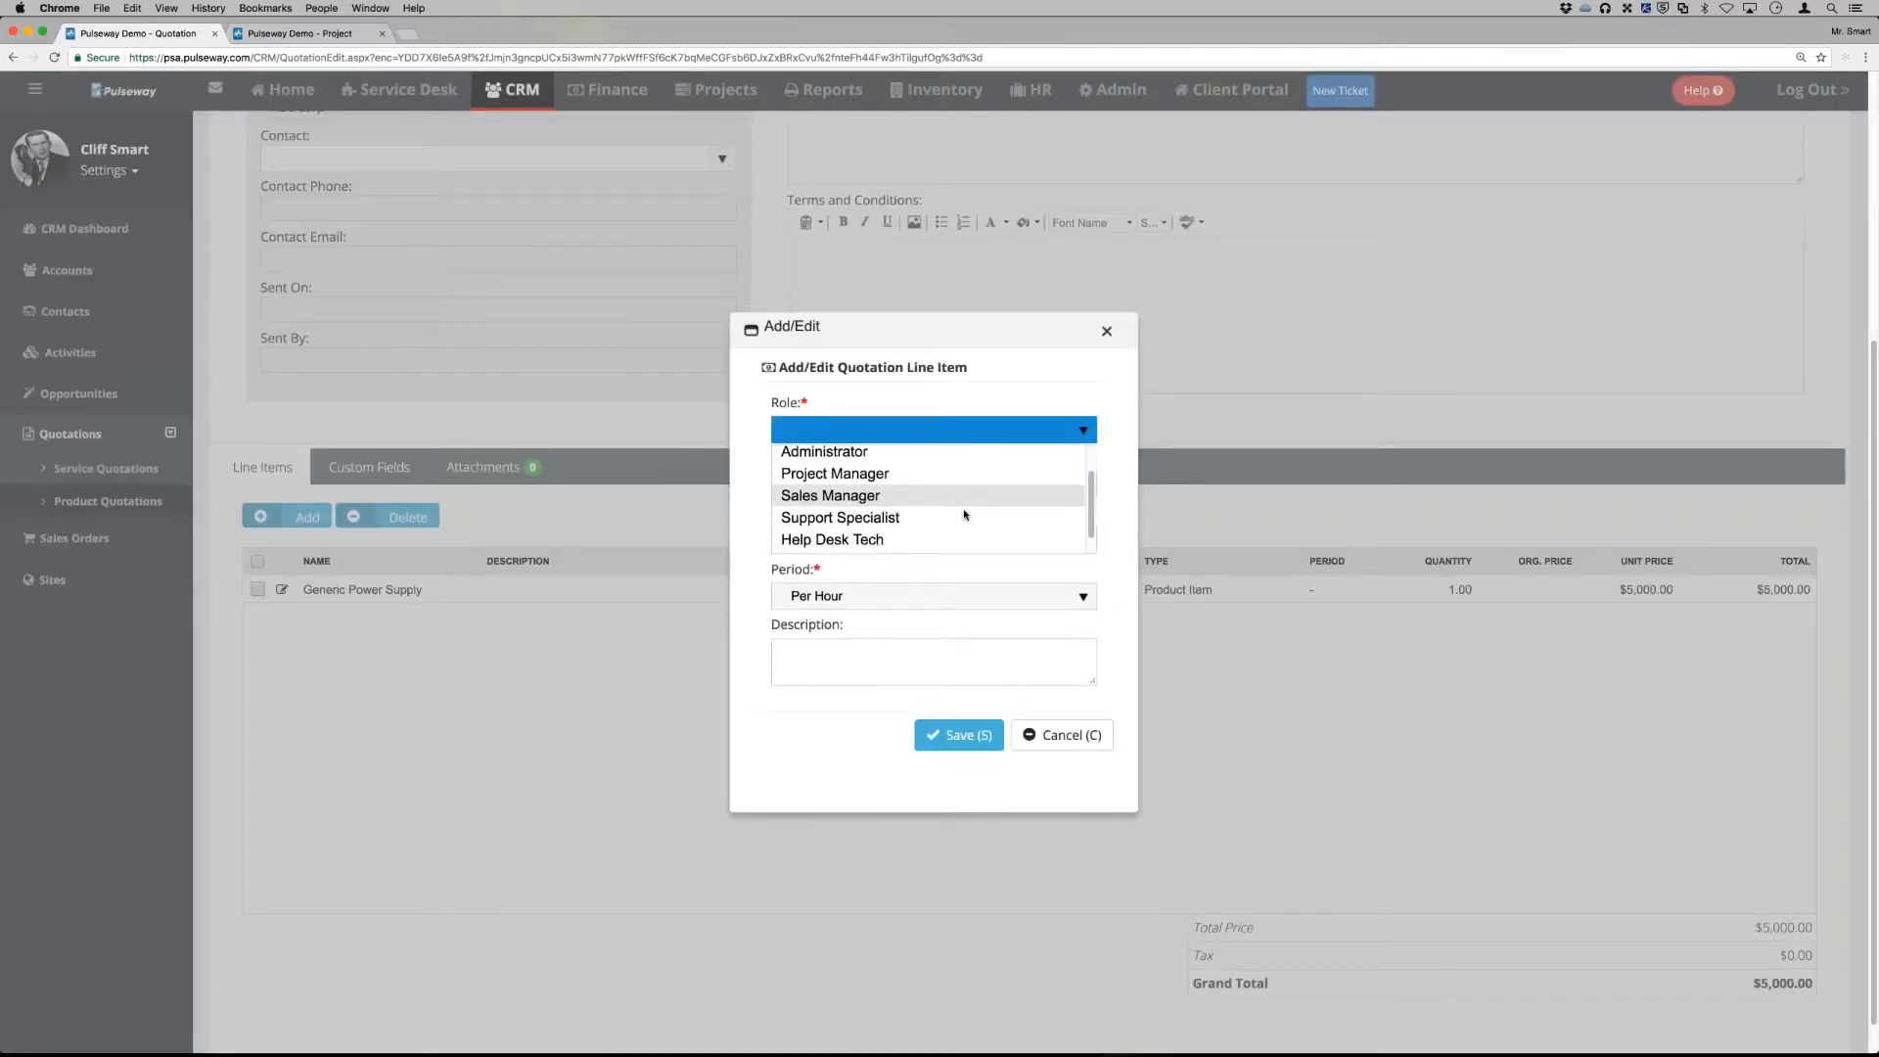
{"action": "left_click", "coordinate": [963, 516]}
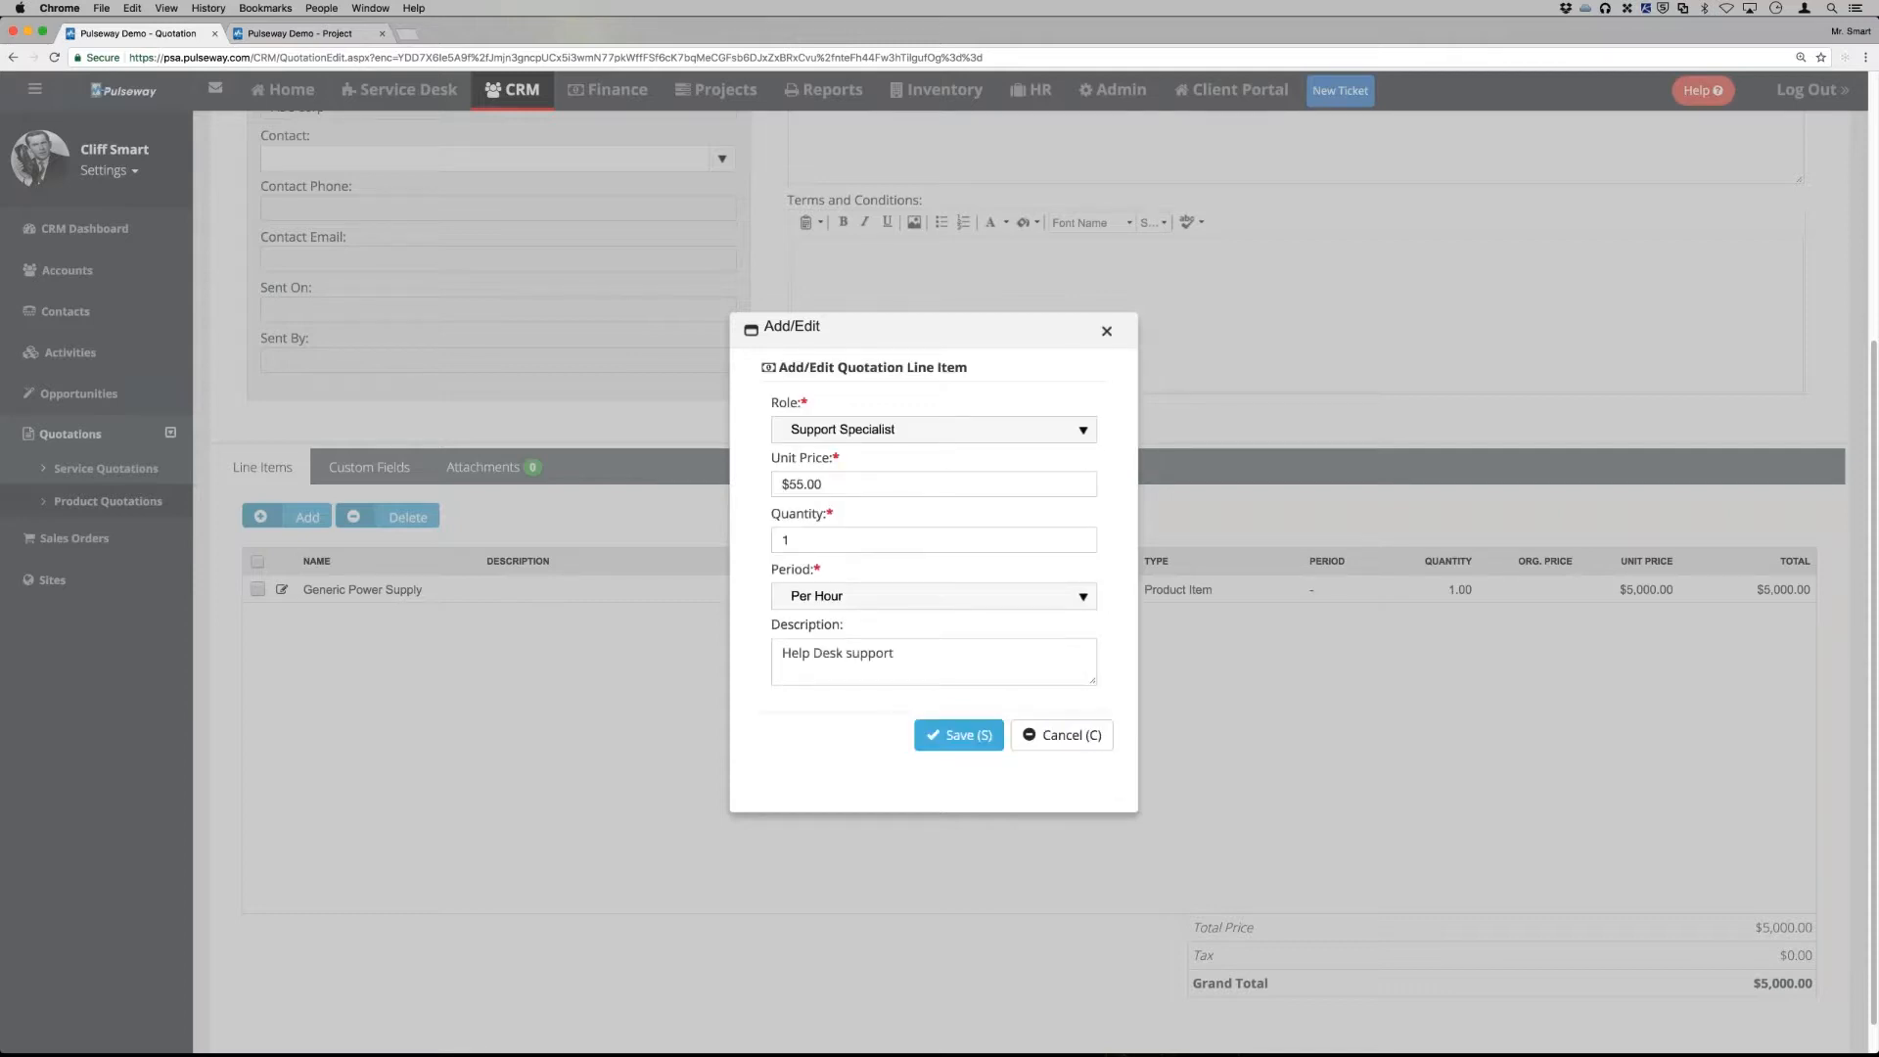
{"action": "left_click_drag", "start_coordinate": [896, 653], "coordinate": [776, 652]}
{"action": "key", "text": "BackSpace"}
{"action": "double_click", "coordinate": [835, 549]}
{"action": "type", "text": "5"}
{"action": "left_click", "coordinate": [935, 735]}
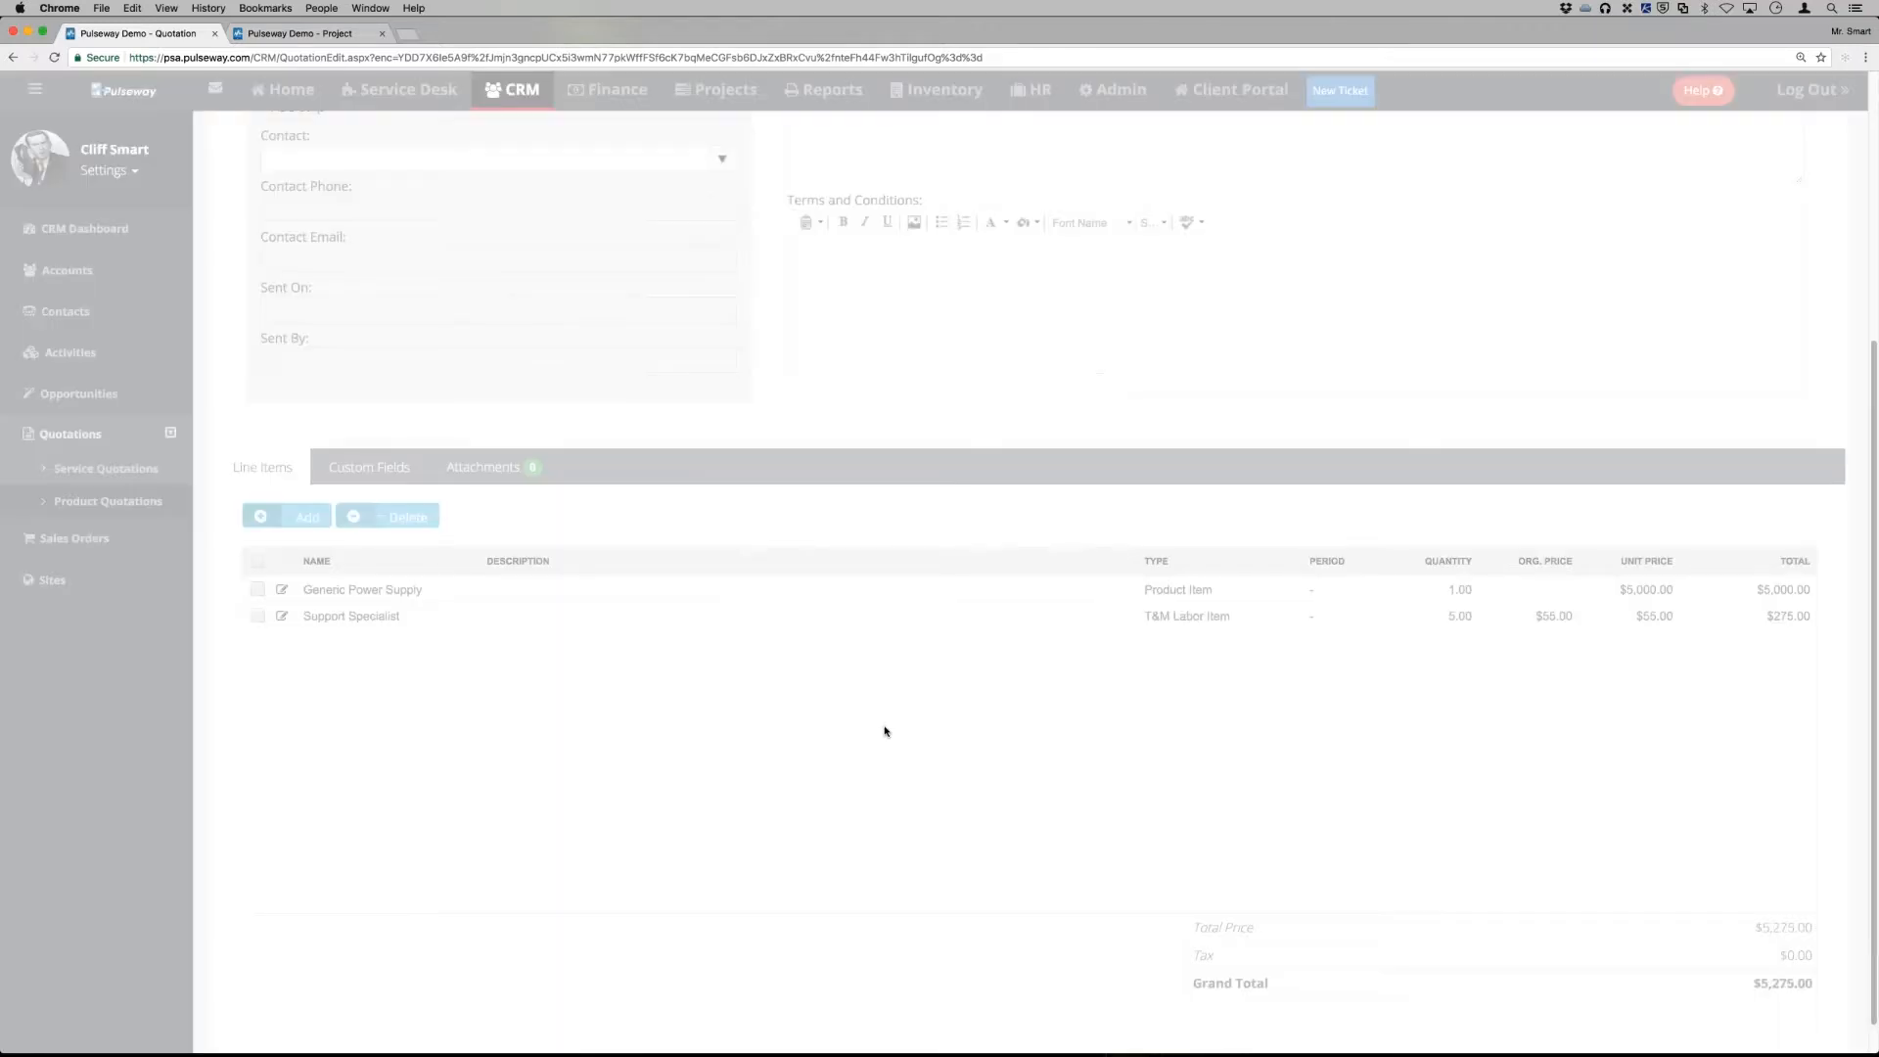
Add a T&M labor line item for the Project Manager role with its default price, quantity and description, and save it
{"action": "left_click", "coordinate": [307, 519]}
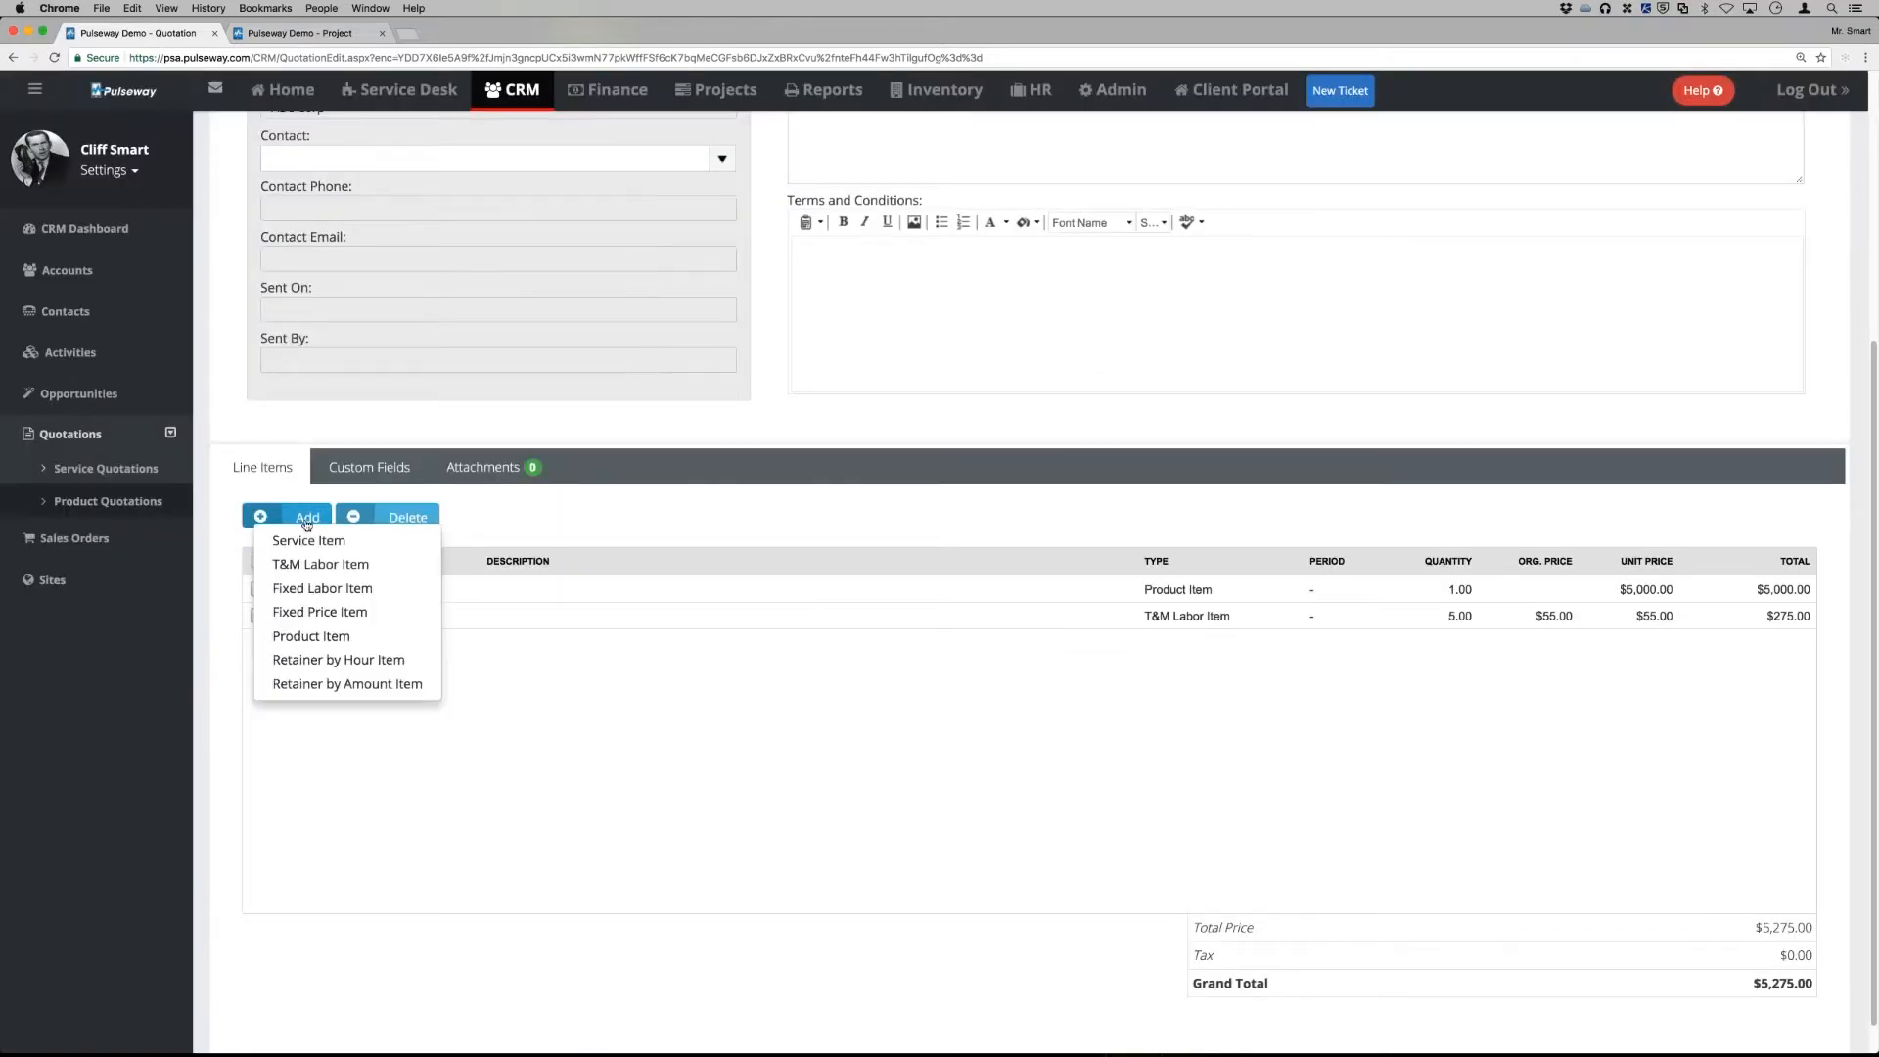
{"action": "left_click", "coordinate": [315, 564]}
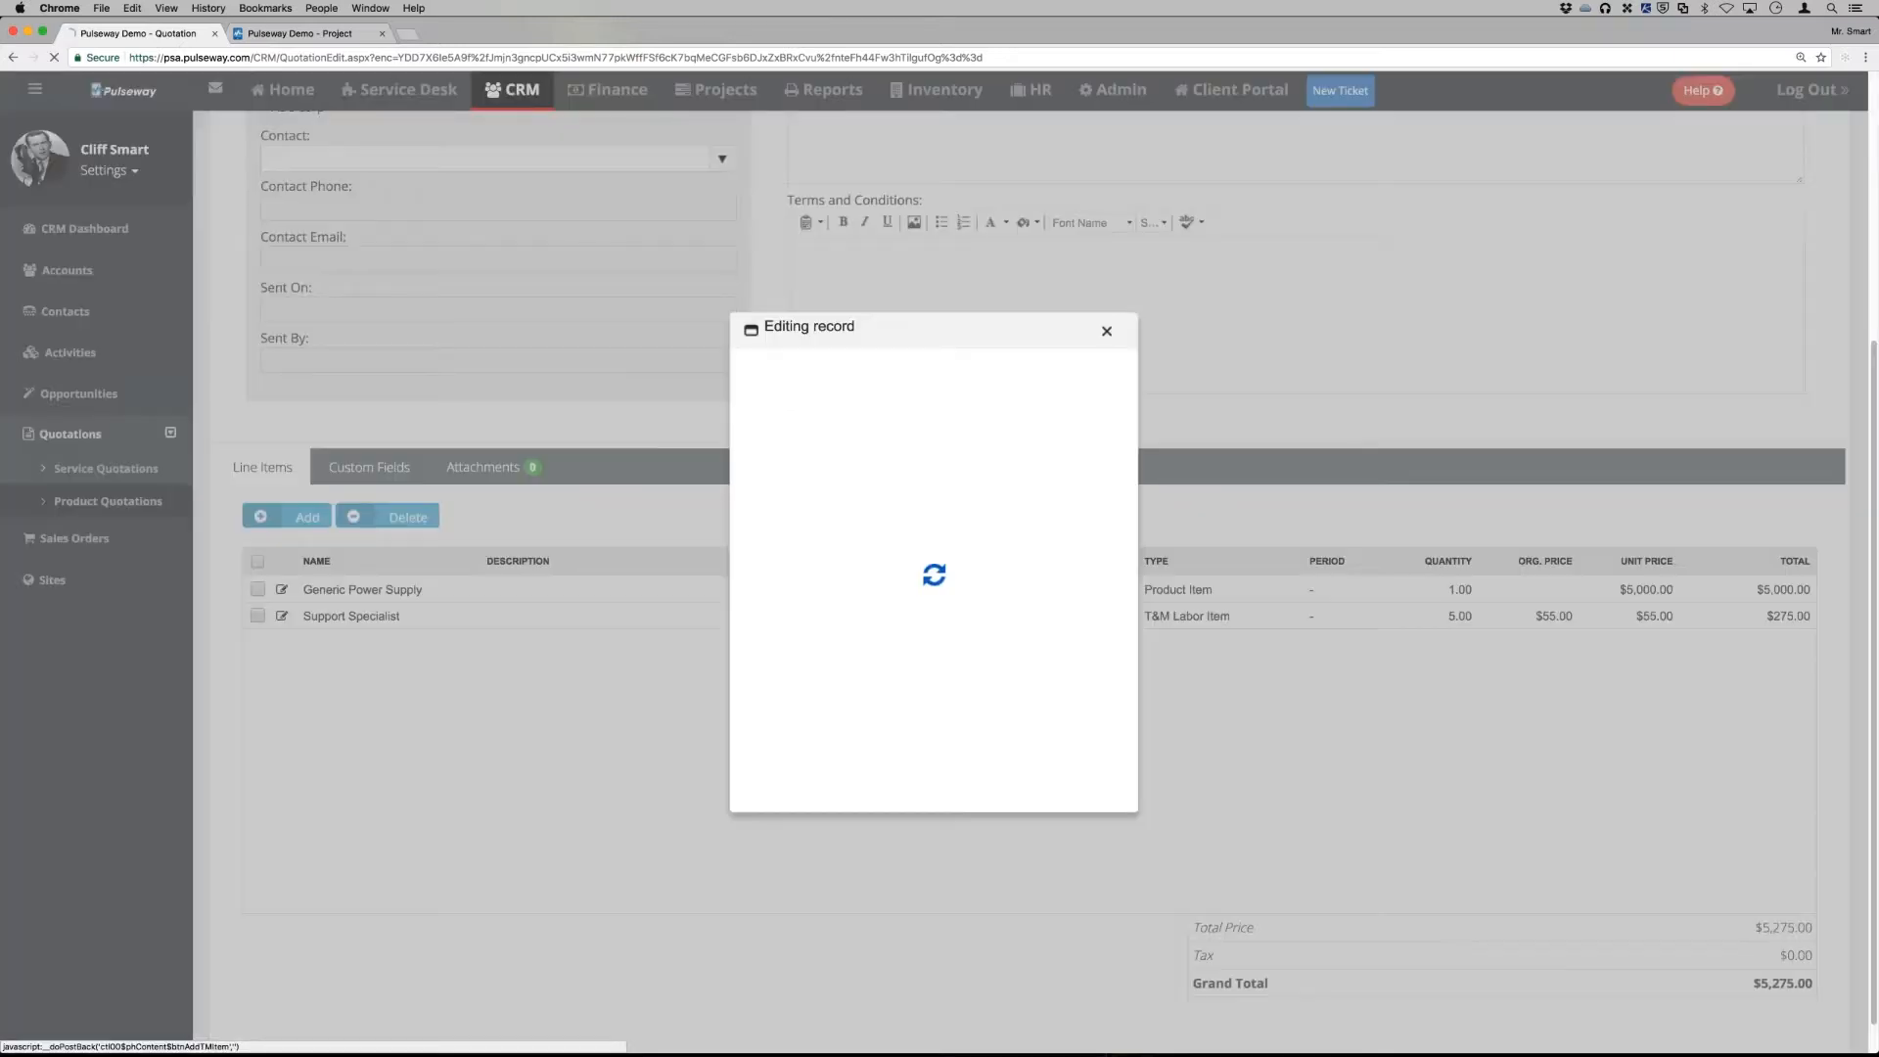
{"action": "left_click", "coordinate": [959, 430]}
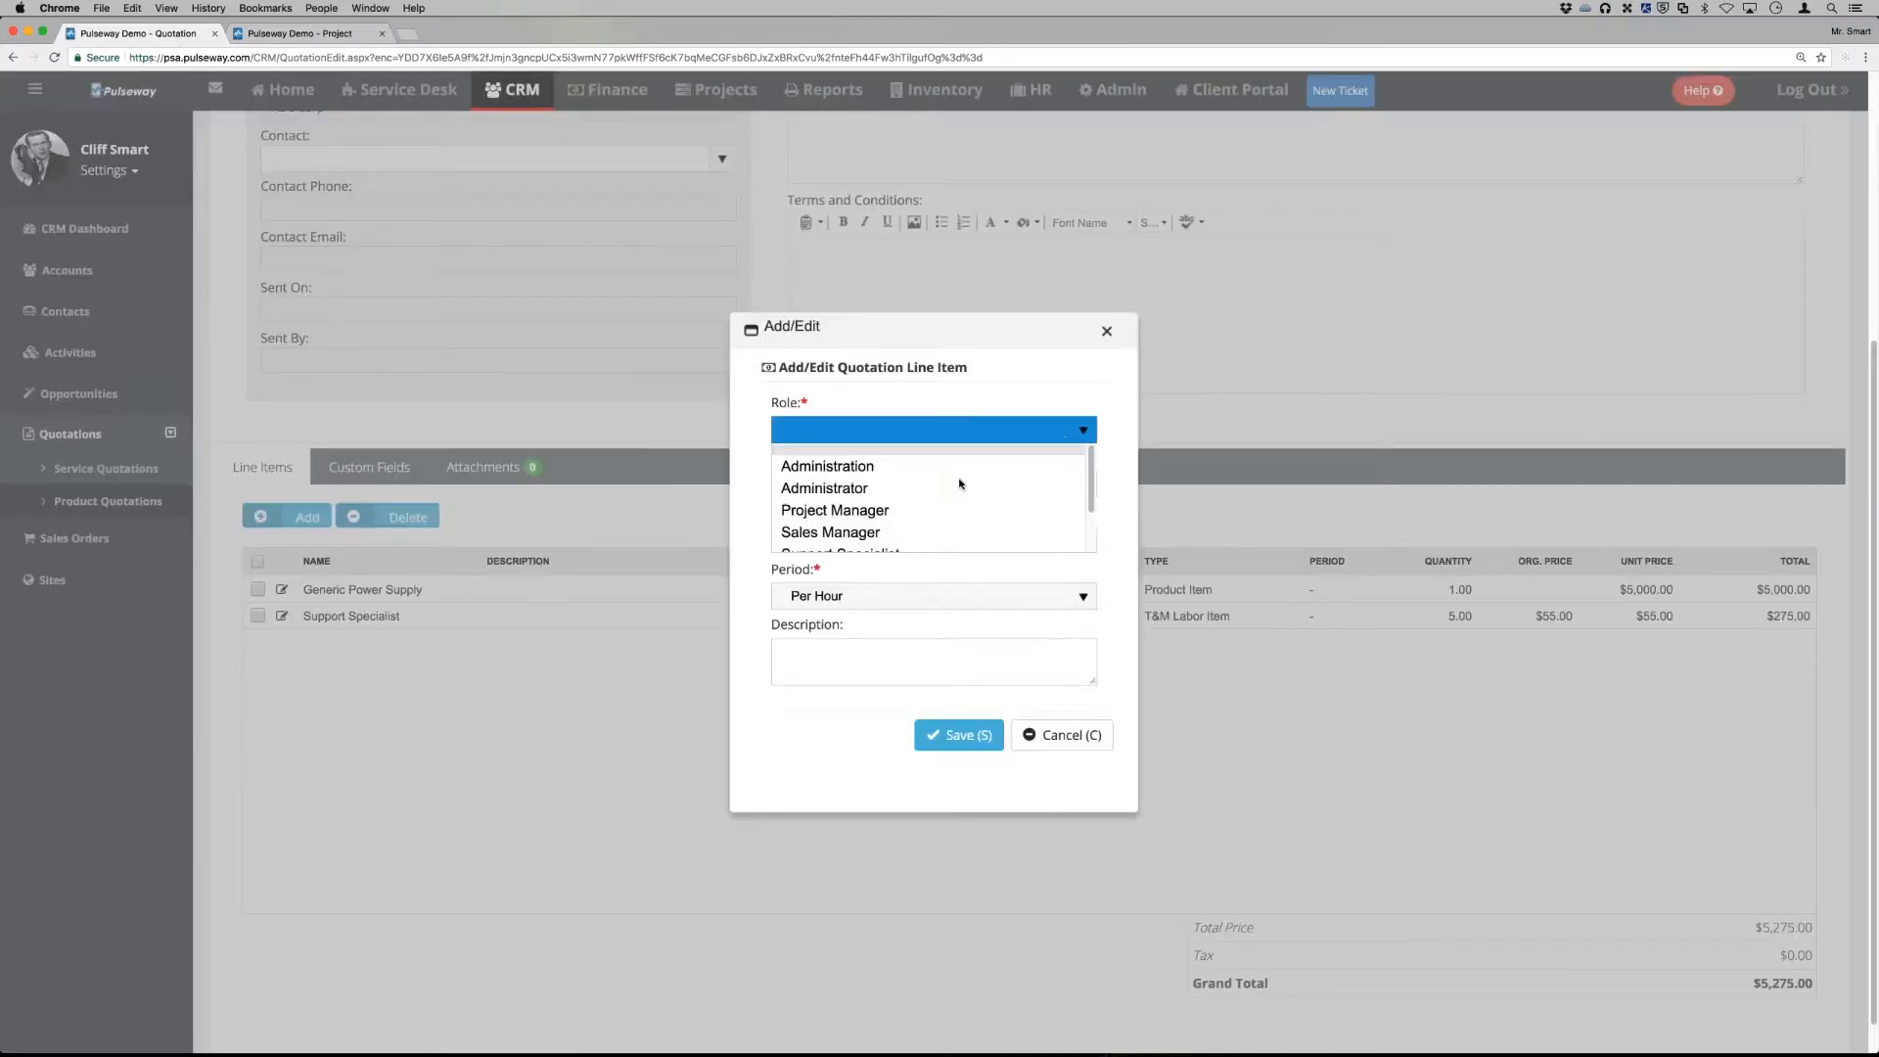
{"action": "left_click", "coordinate": [885, 520]}
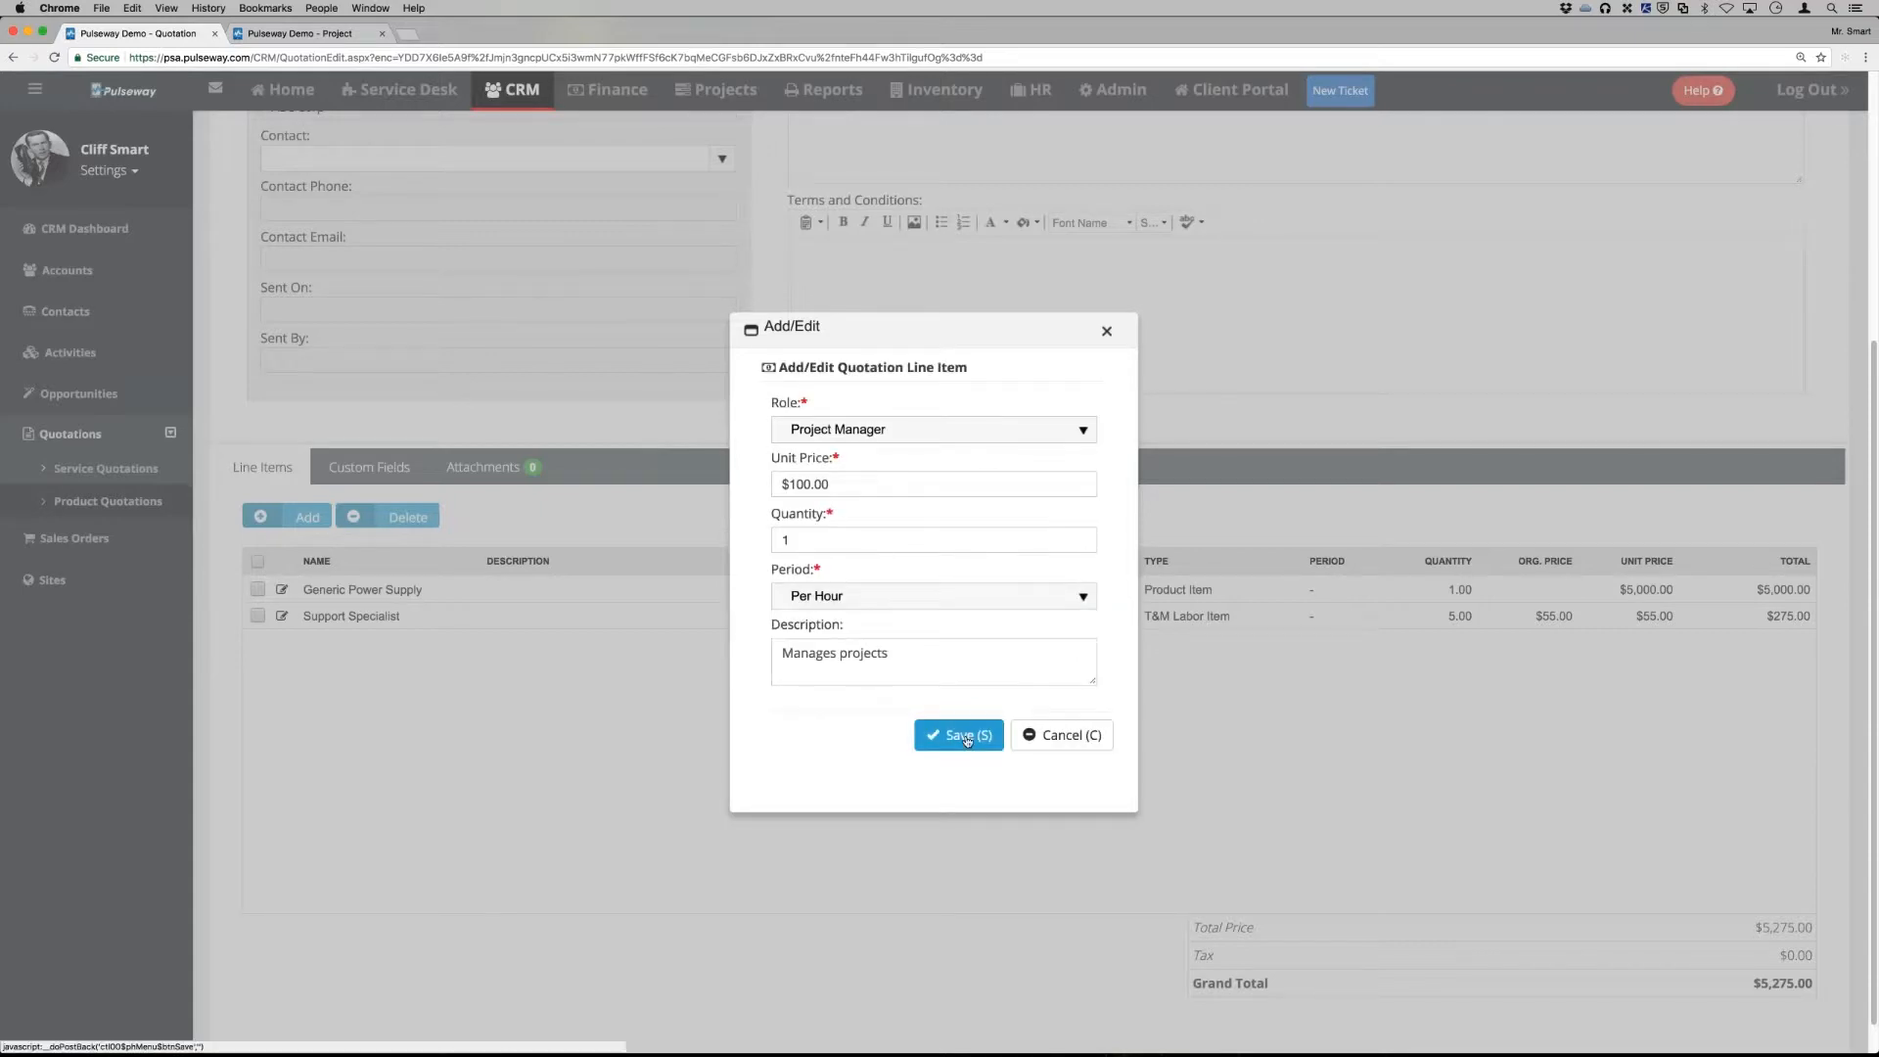
{"action": "left_click", "coordinate": [962, 736]}
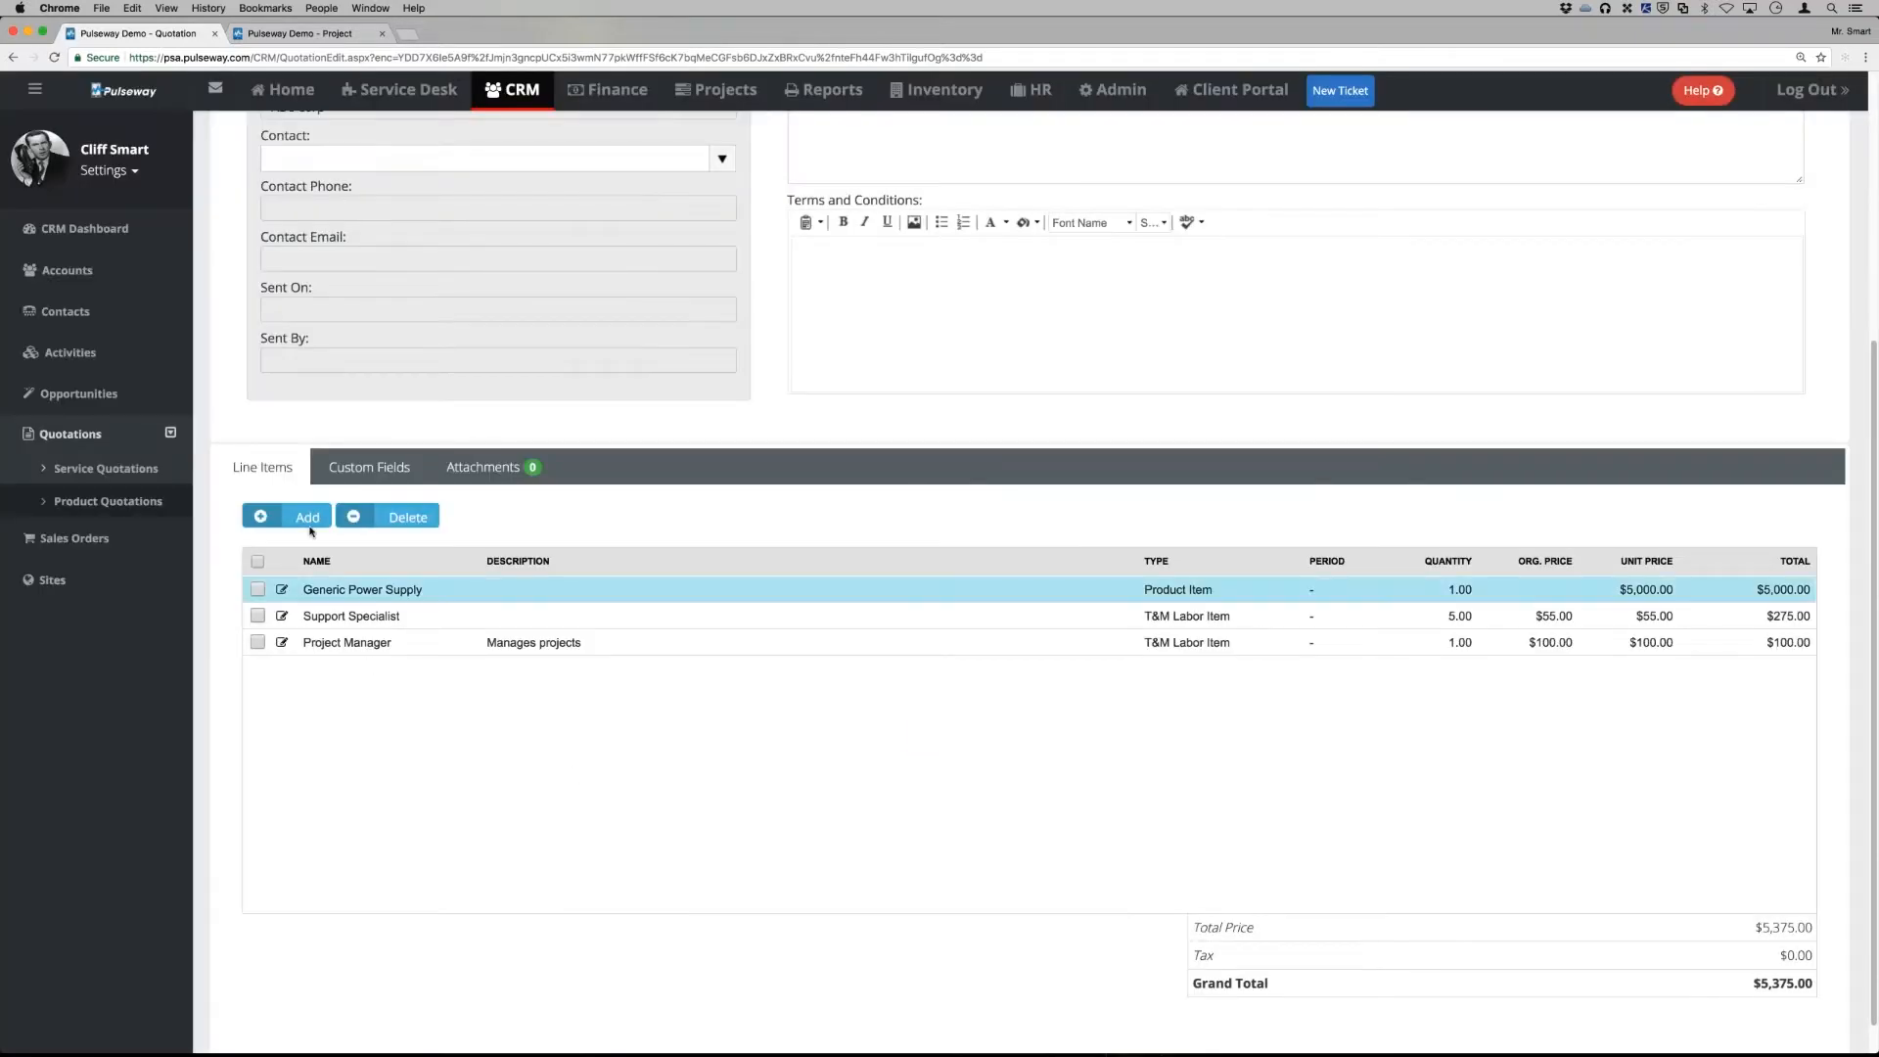
Add a service line item for Desktop/Laptop Monitoring with a Monthly period, and save it
{"action": "left_click", "coordinate": [293, 517]}
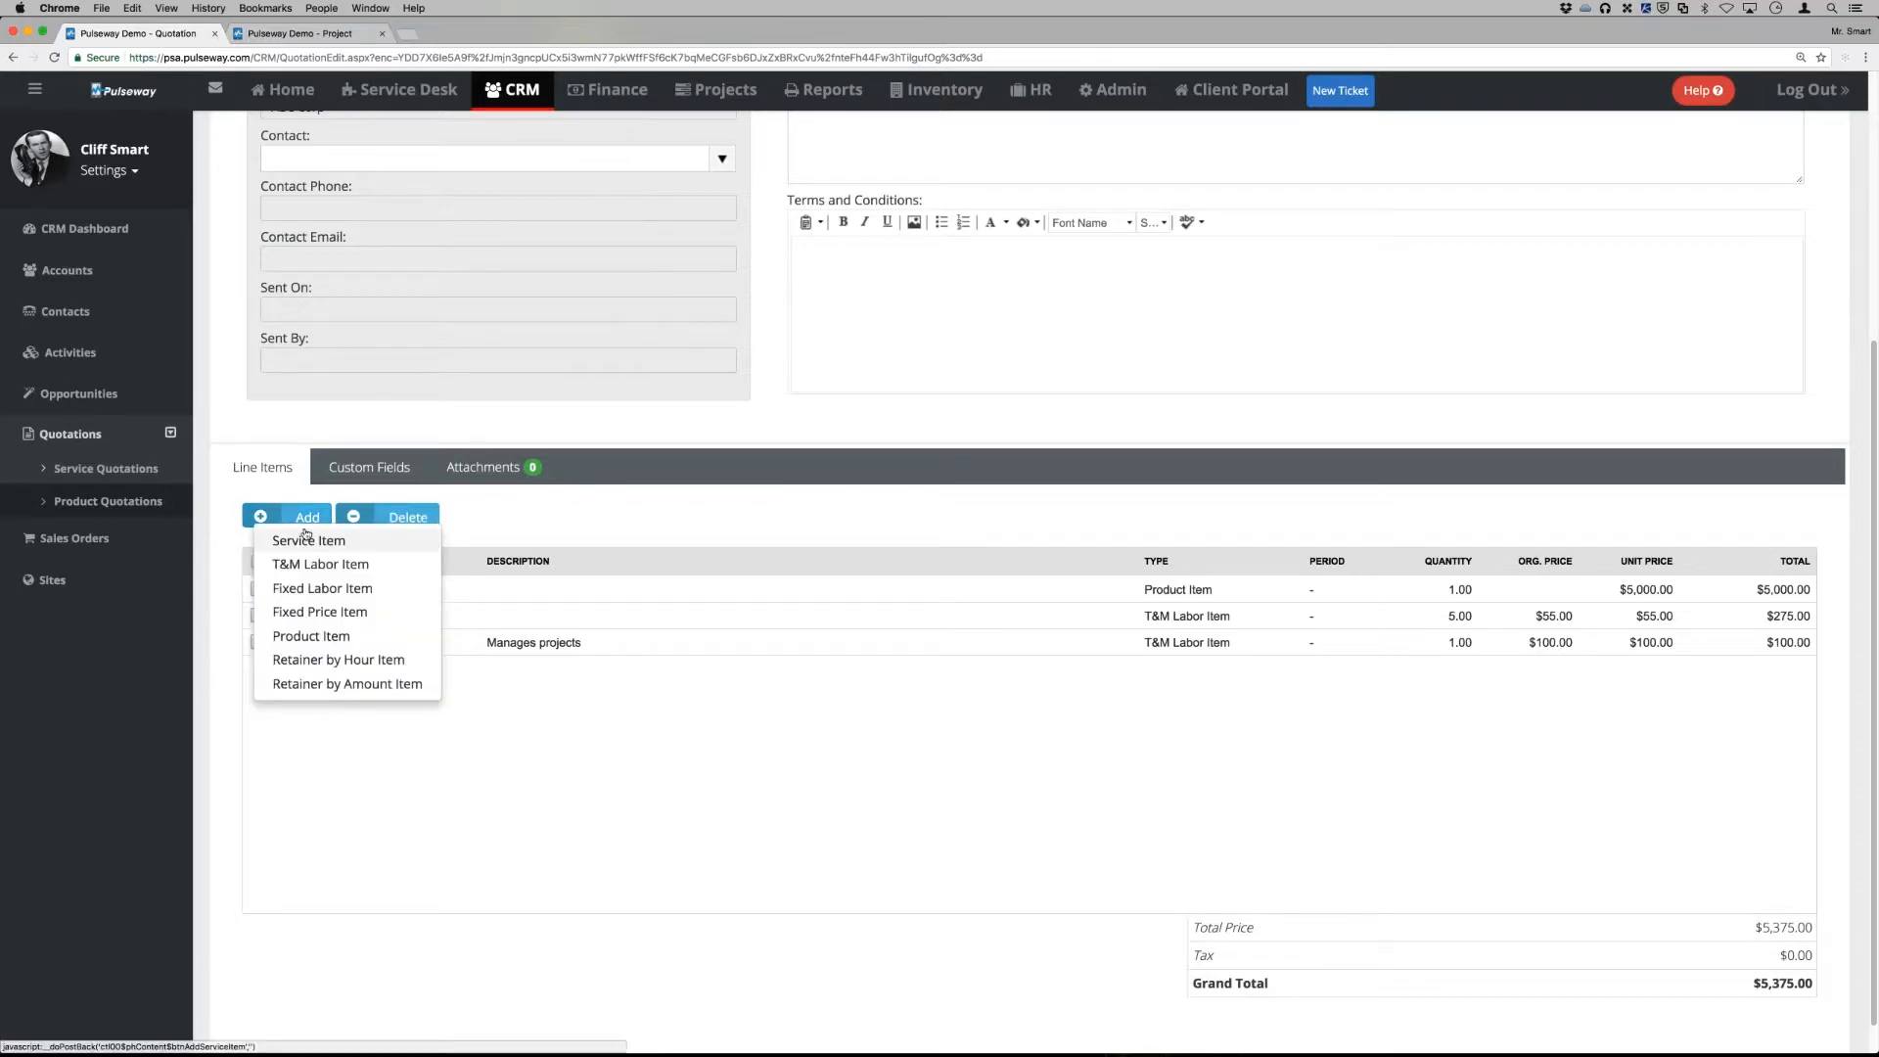
{"action": "left_click", "coordinate": [310, 541]}
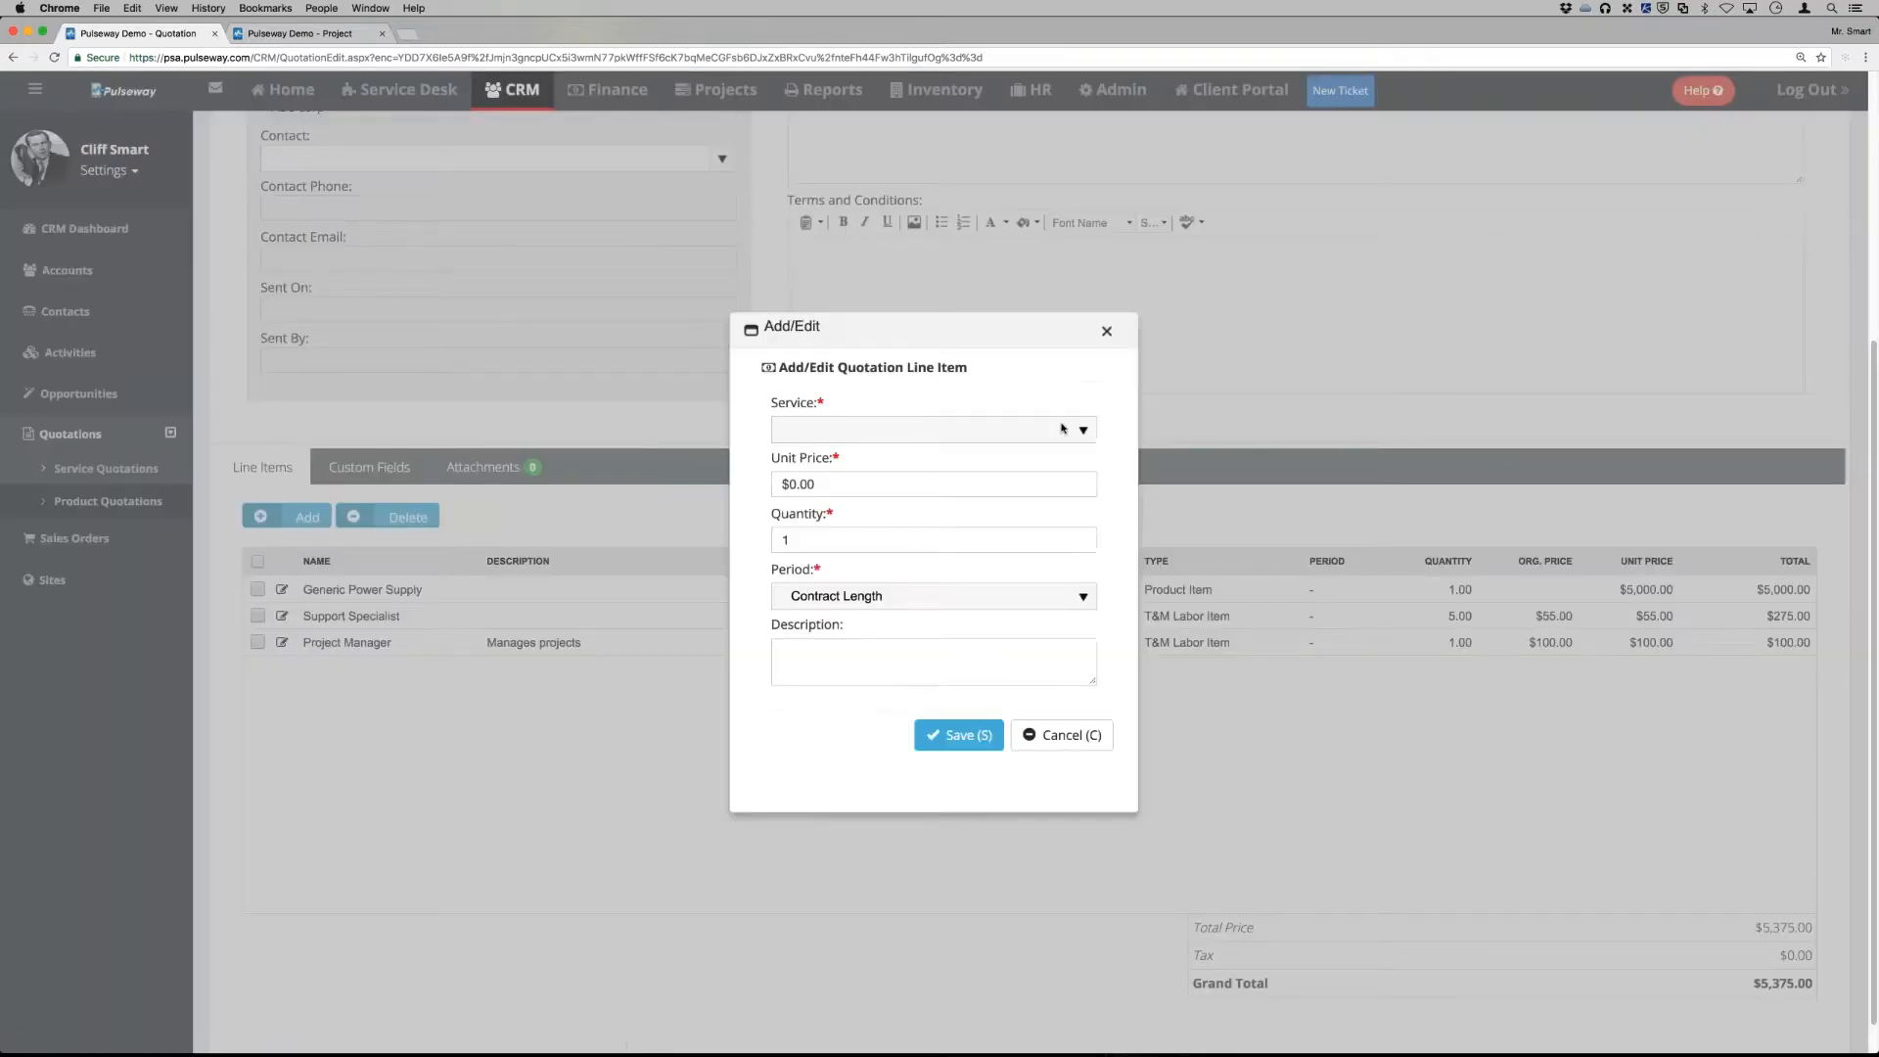
{"action": "left_click", "coordinate": [1069, 441]}
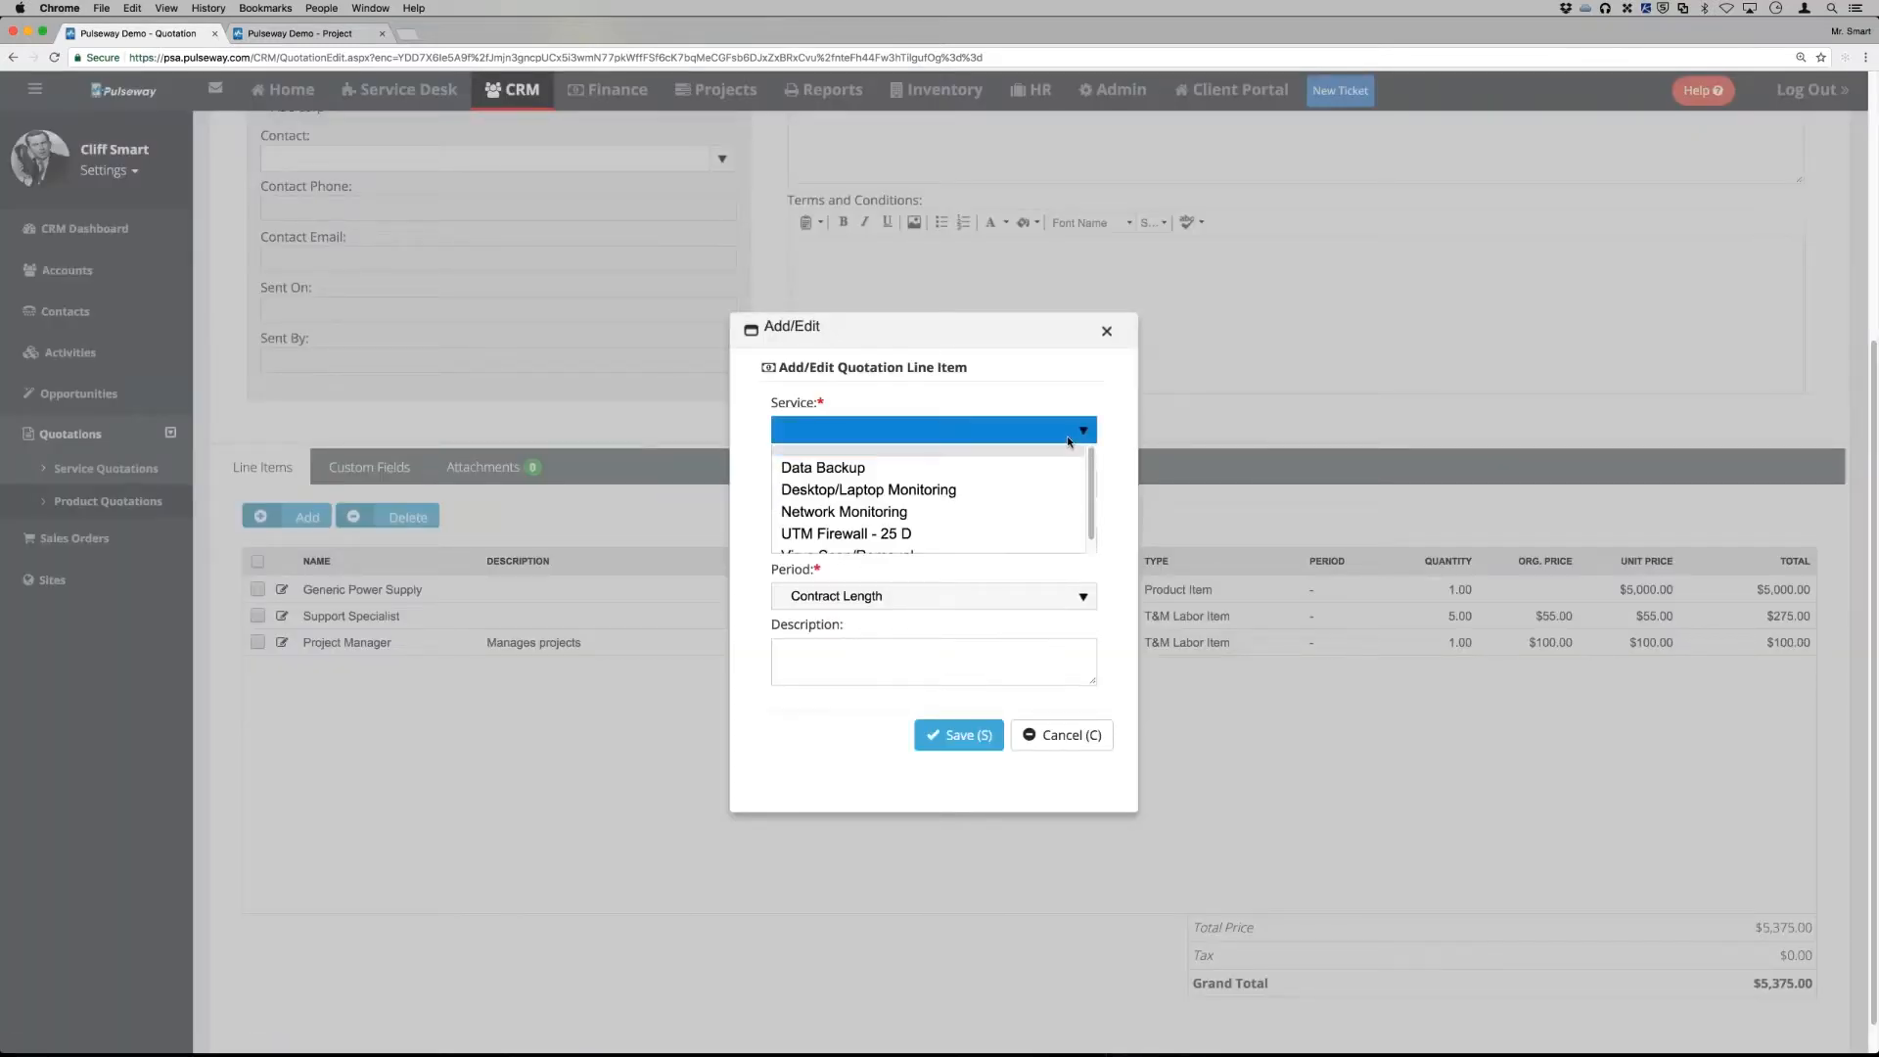
{"action": "scroll", "coordinate": [980, 514], "scroll_direction": "down", "scroll_amount": 2}
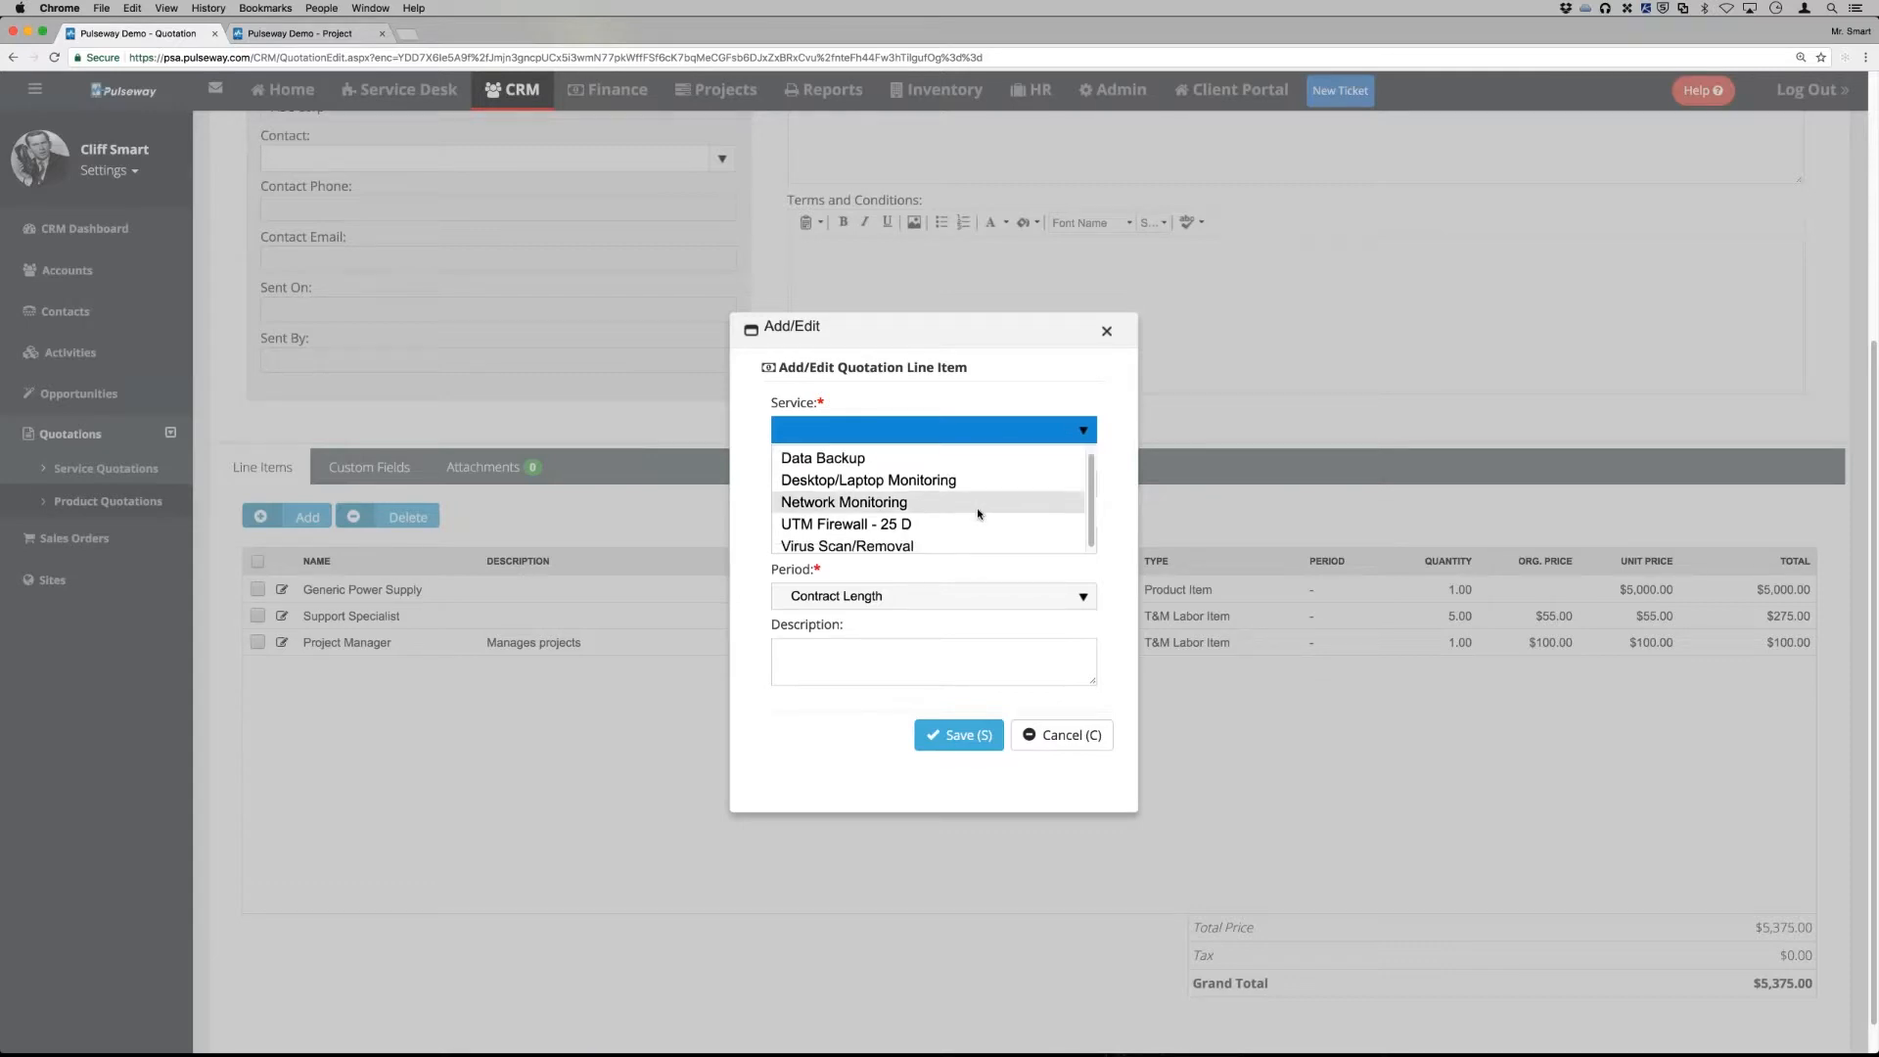
{"action": "scroll", "coordinate": [940, 494], "scroll_direction": "up", "scroll_amount": 1}
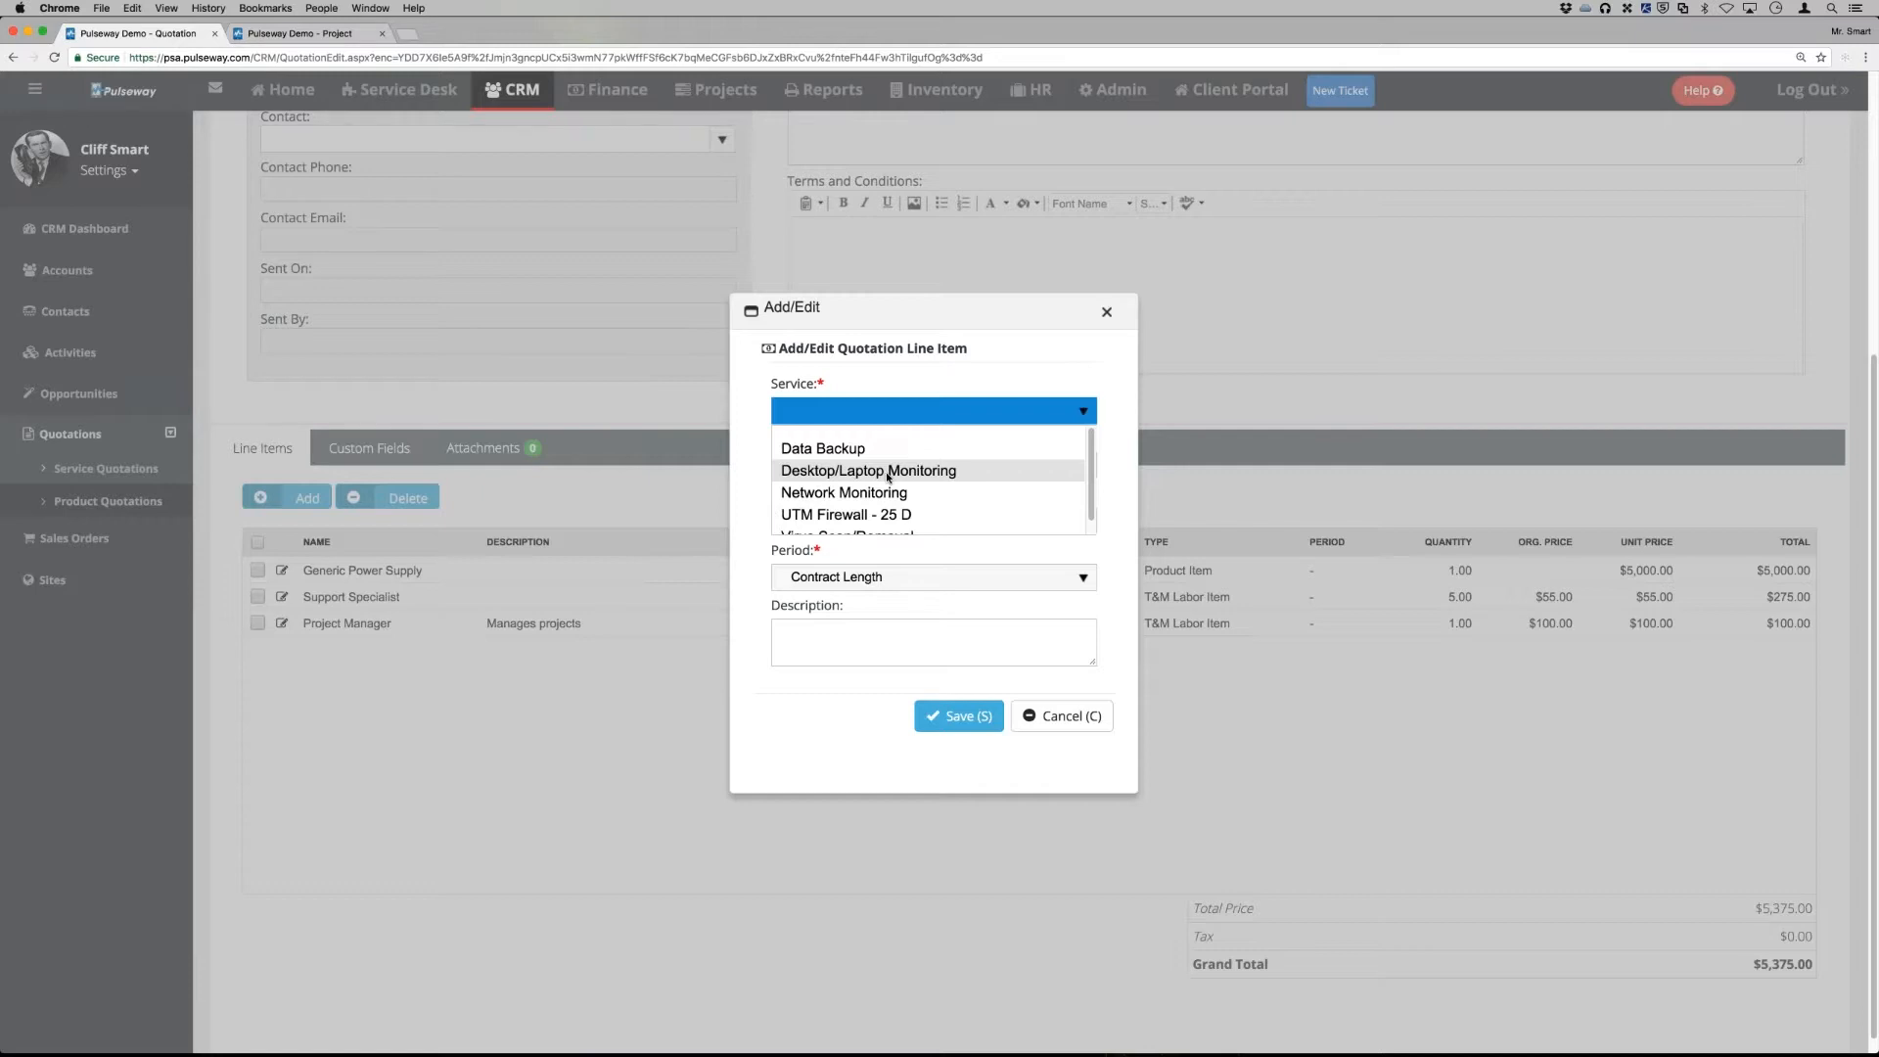
{"action": "left_click", "coordinate": [889, 473]}
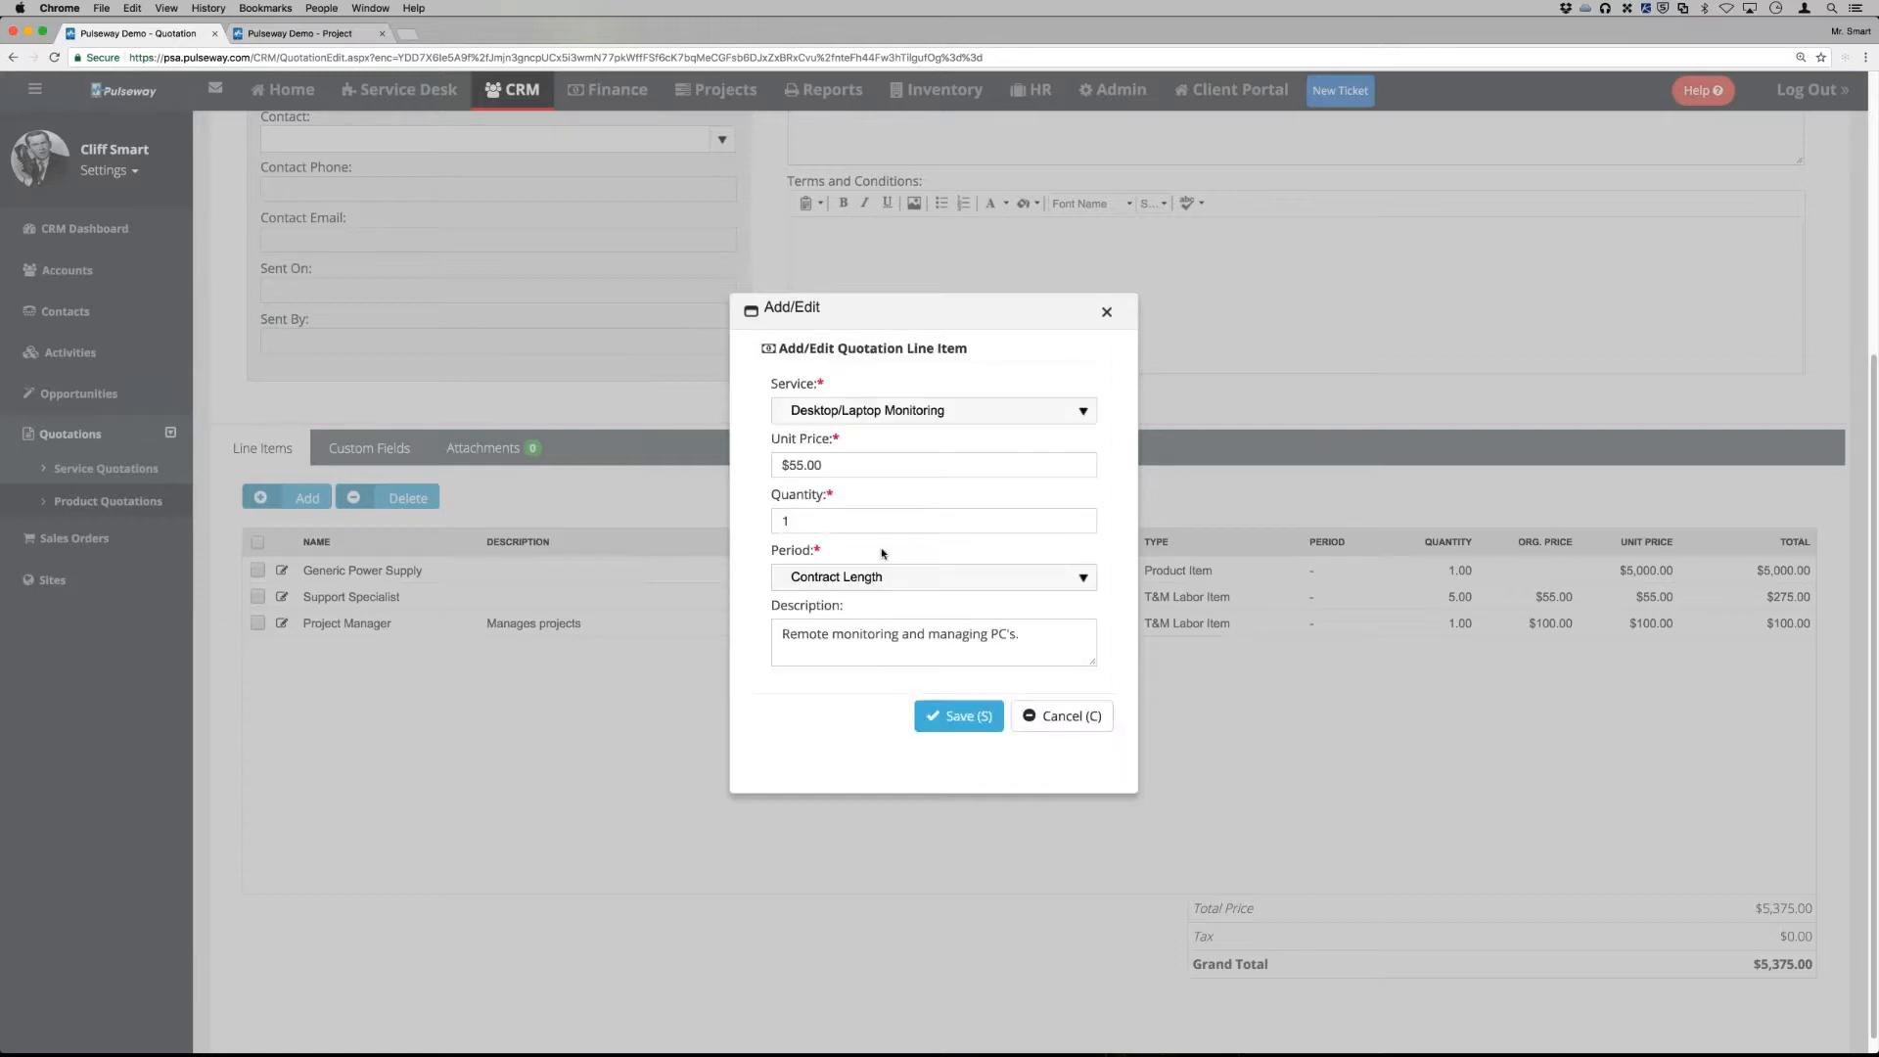
{"action": "left_click", "coordinate": [871, 577]}
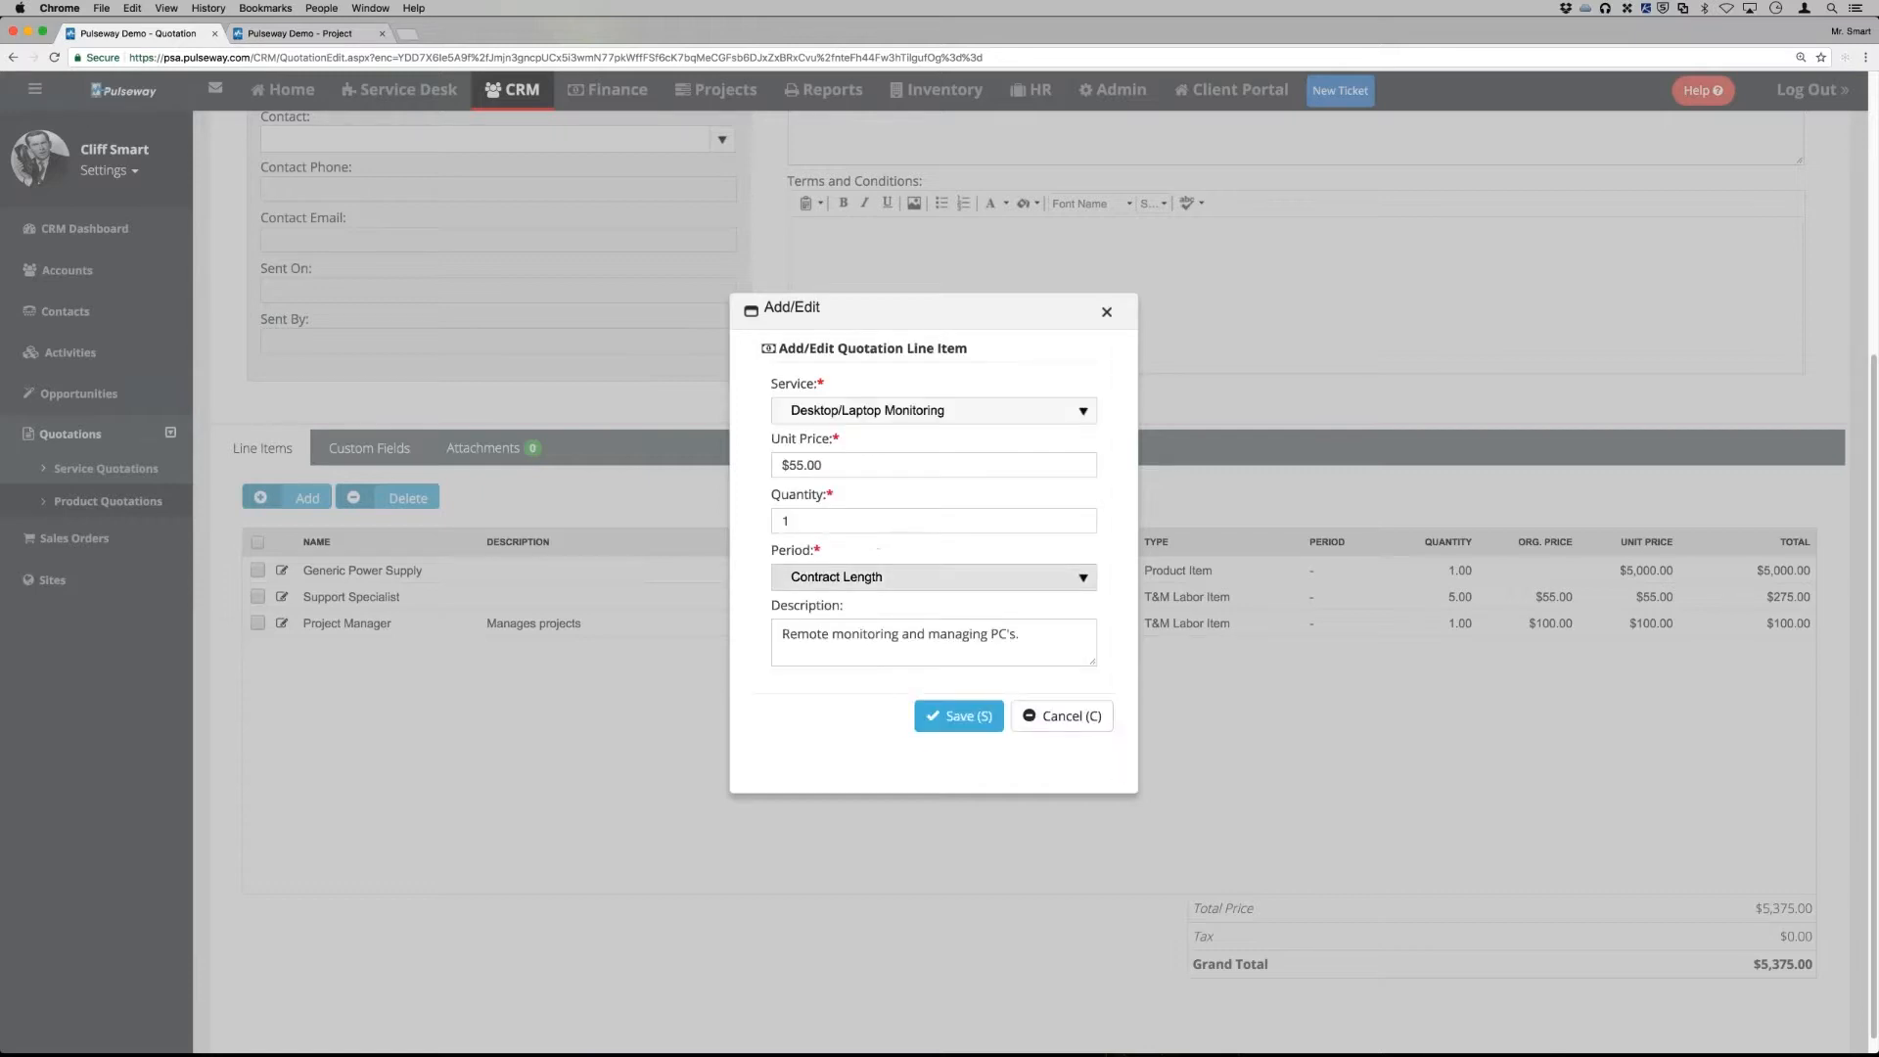
{"action": "left_click", "coordinate": [857, 647]}
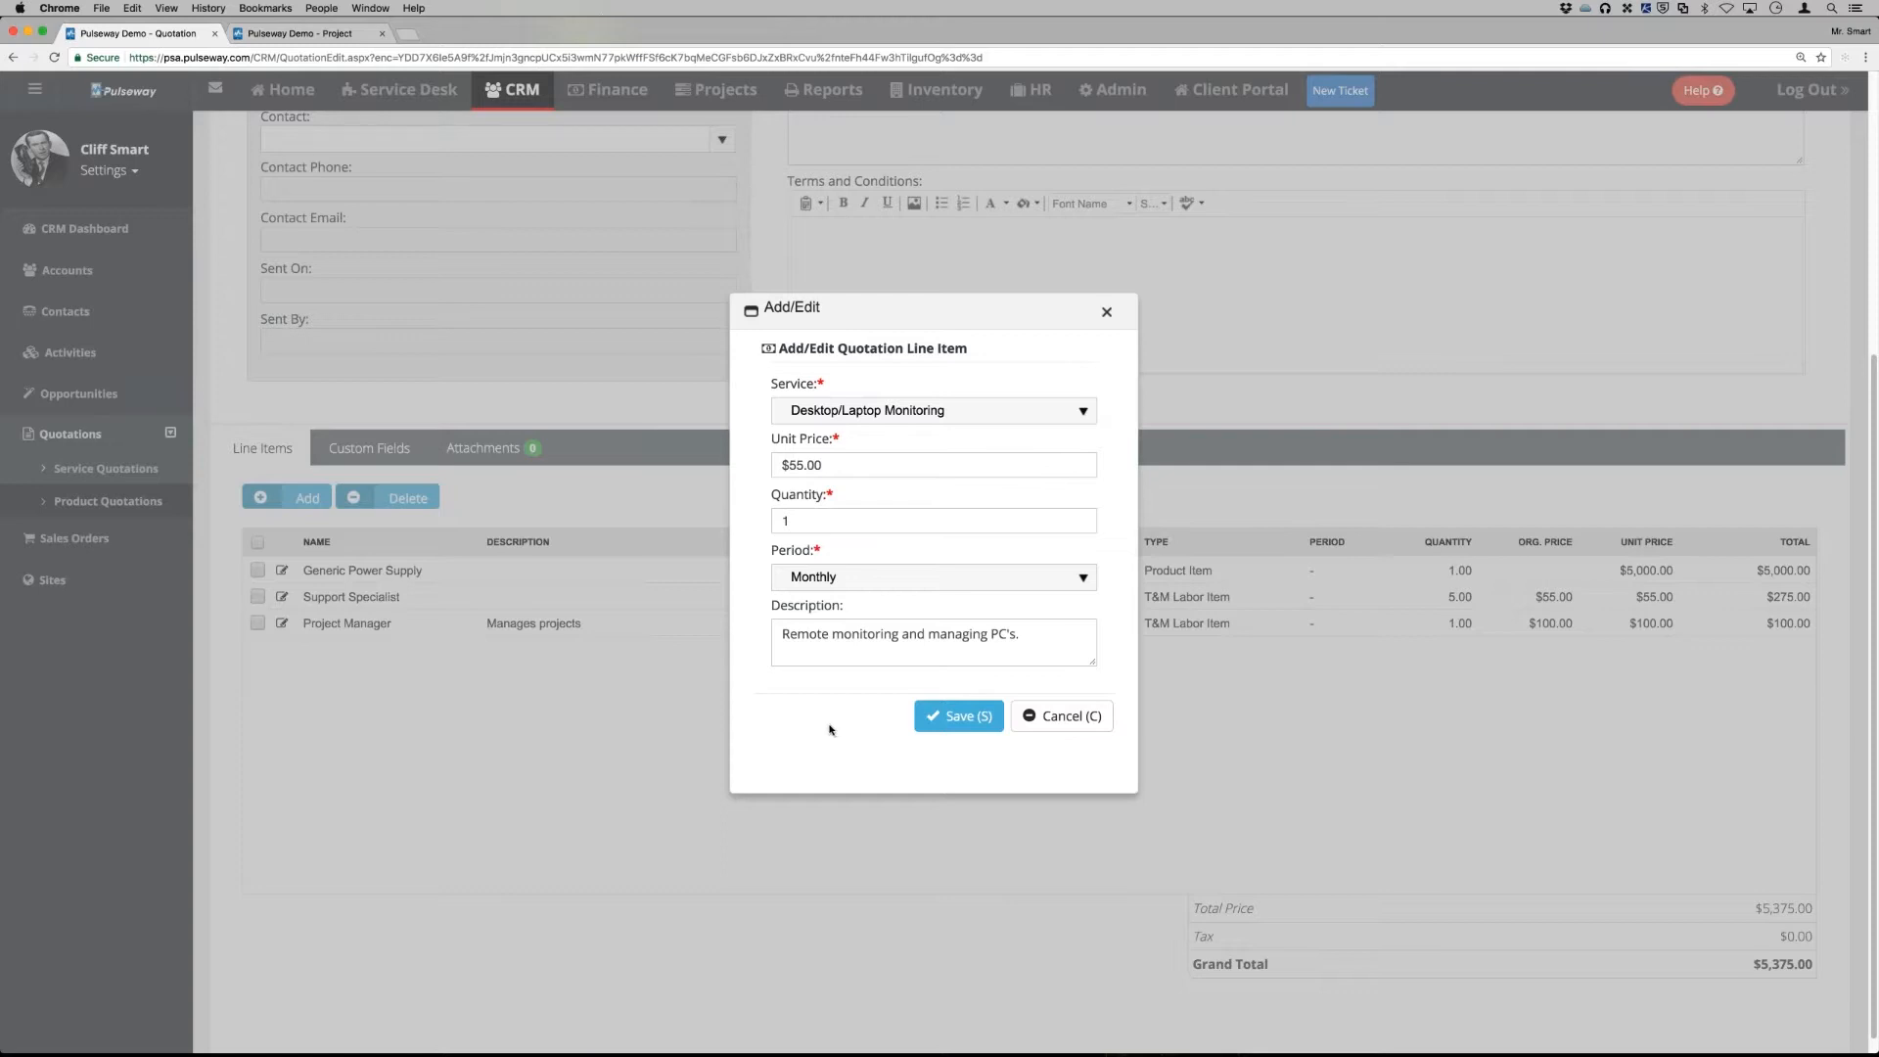
{"action": "left_click", "coordinate": [956, 725]}
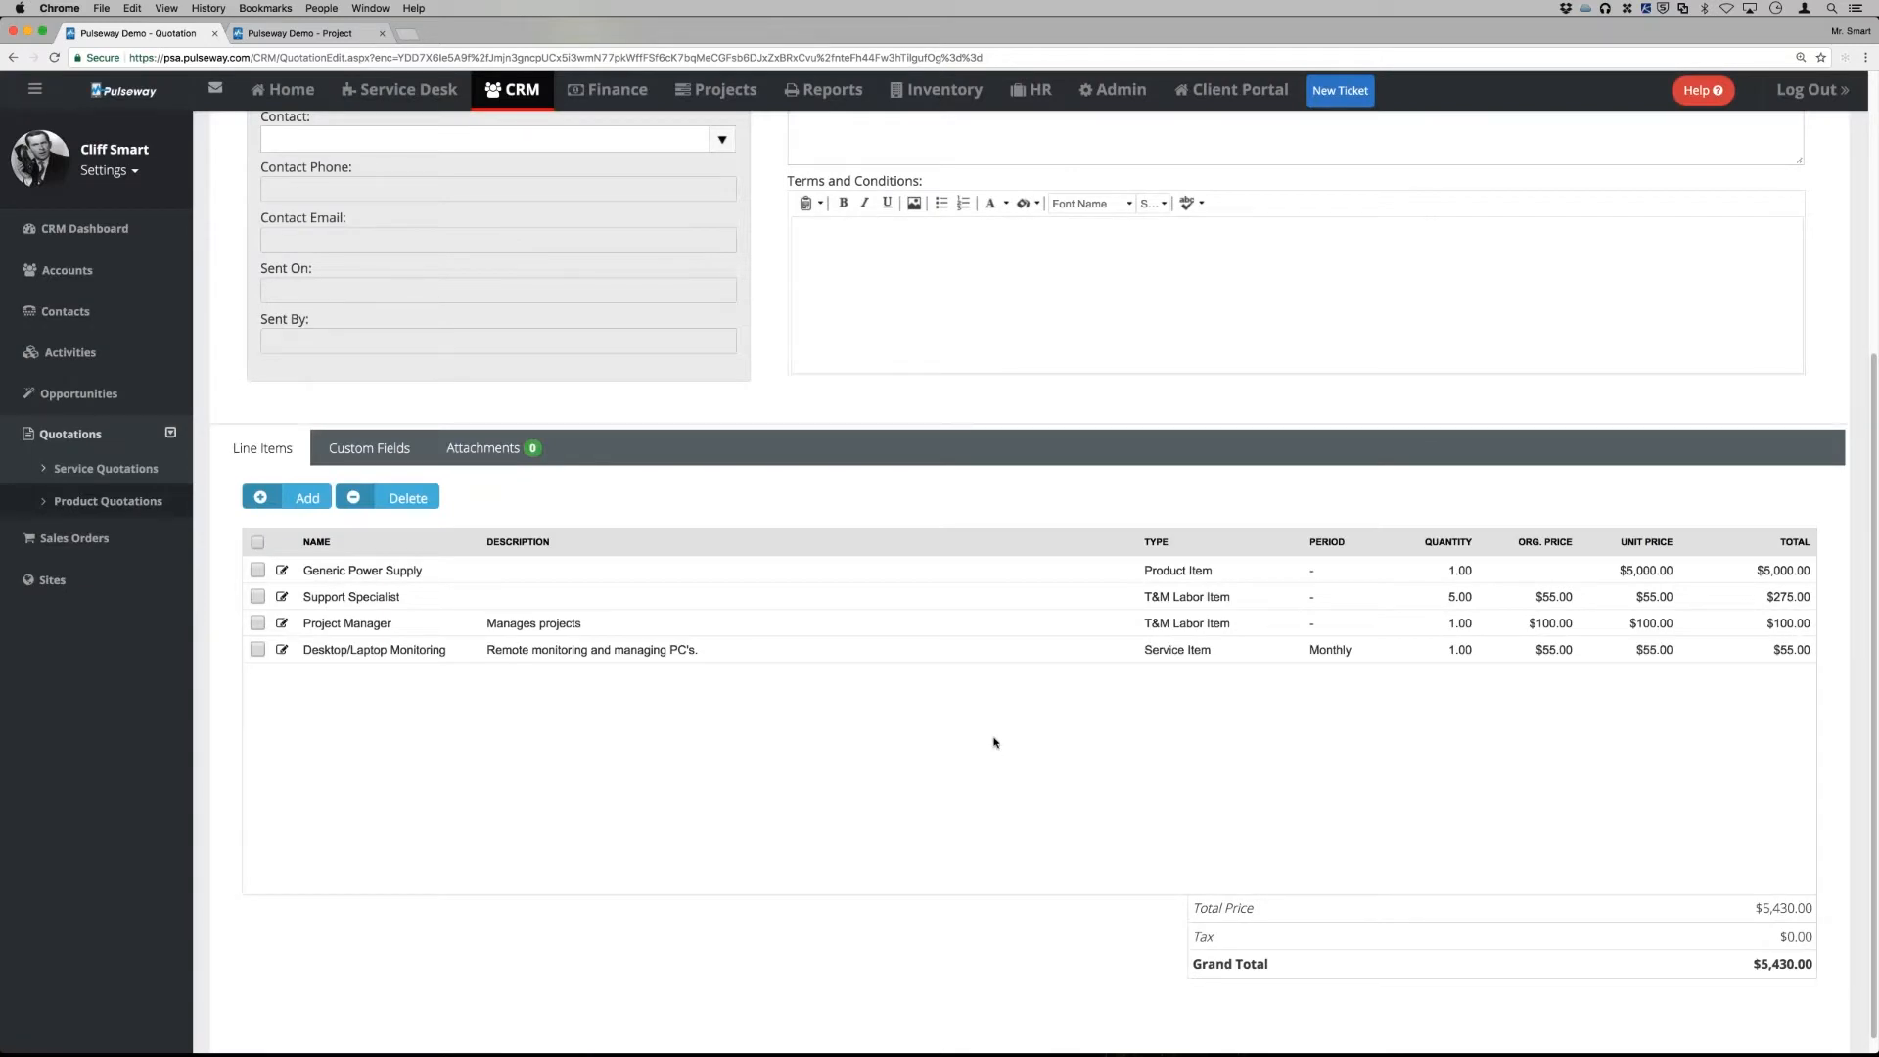
Generate the Smart Service Quote quotation and mark it as accepted
{"action": "scroll", "coordinate": [988, 742], "scroll_direction": "up", "scroll_amount": 5}
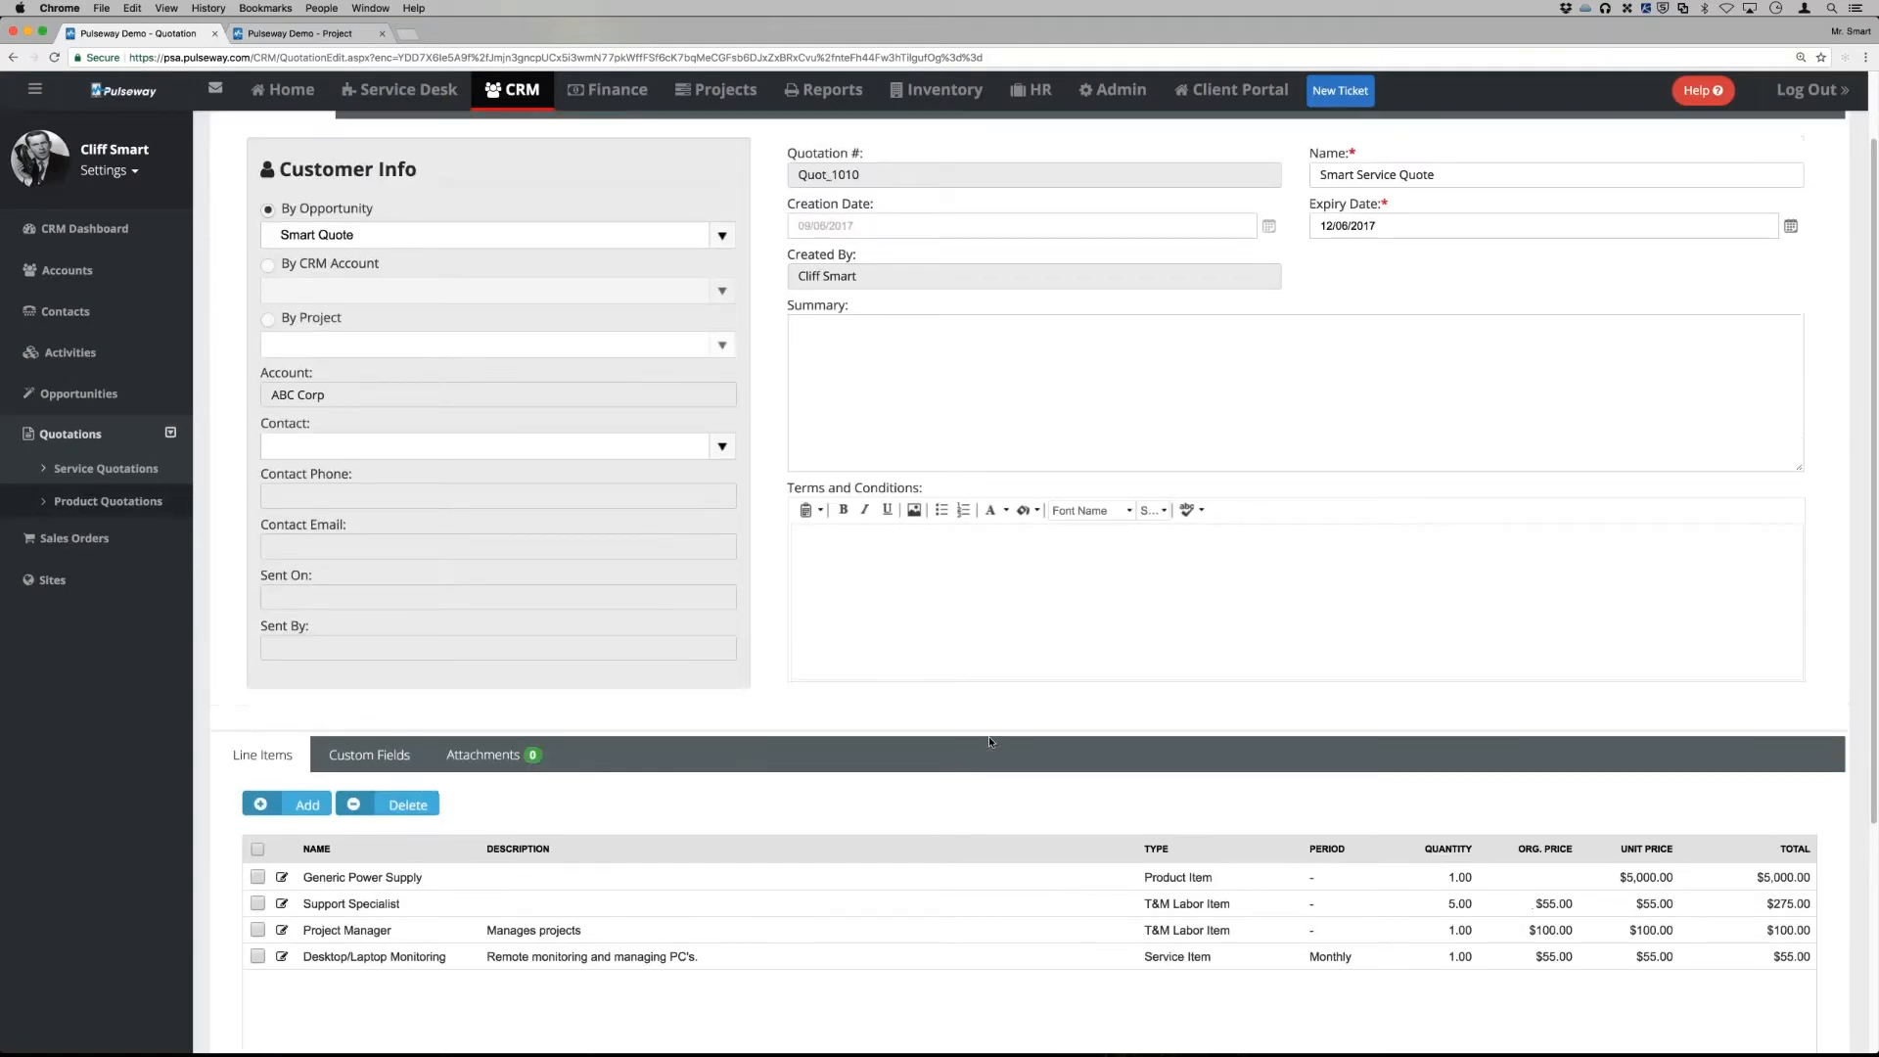
{"action": "left_click", "coordinate": [974, 157]}
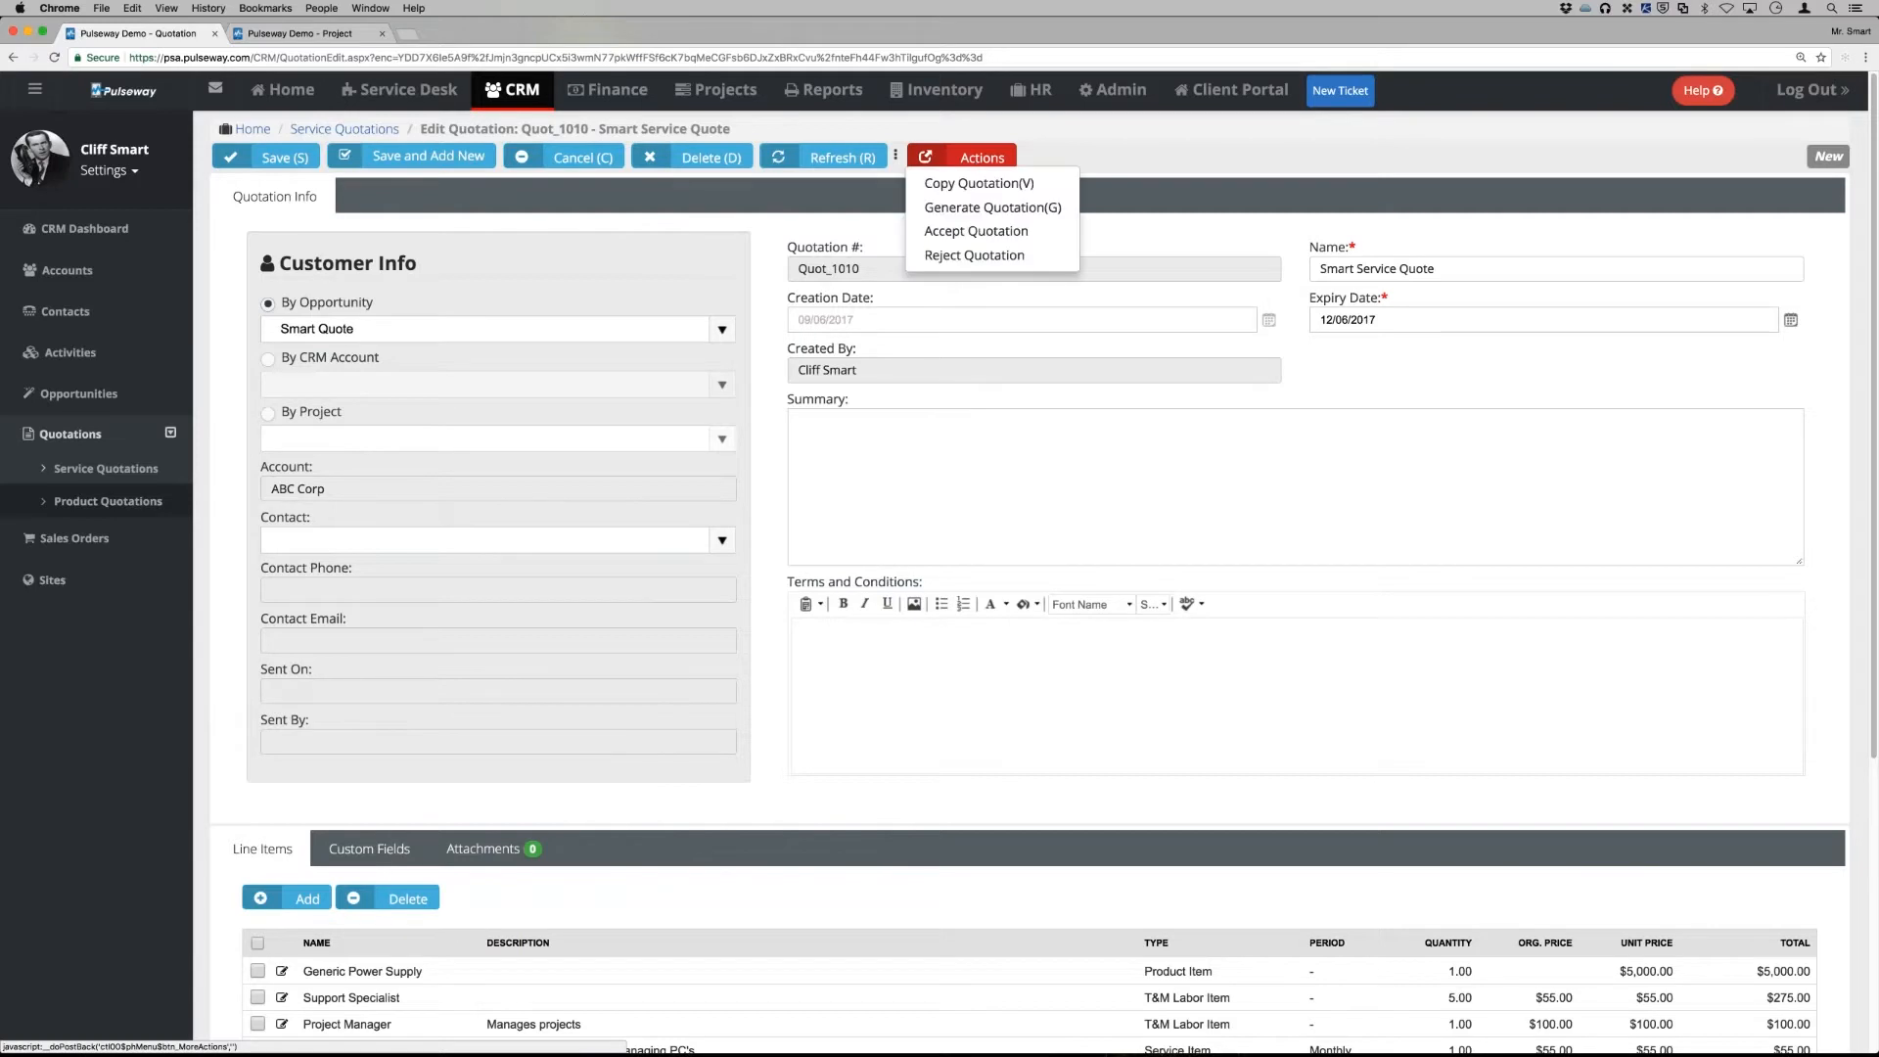
{"action": "left_click", "coordinate": [983, 207]}
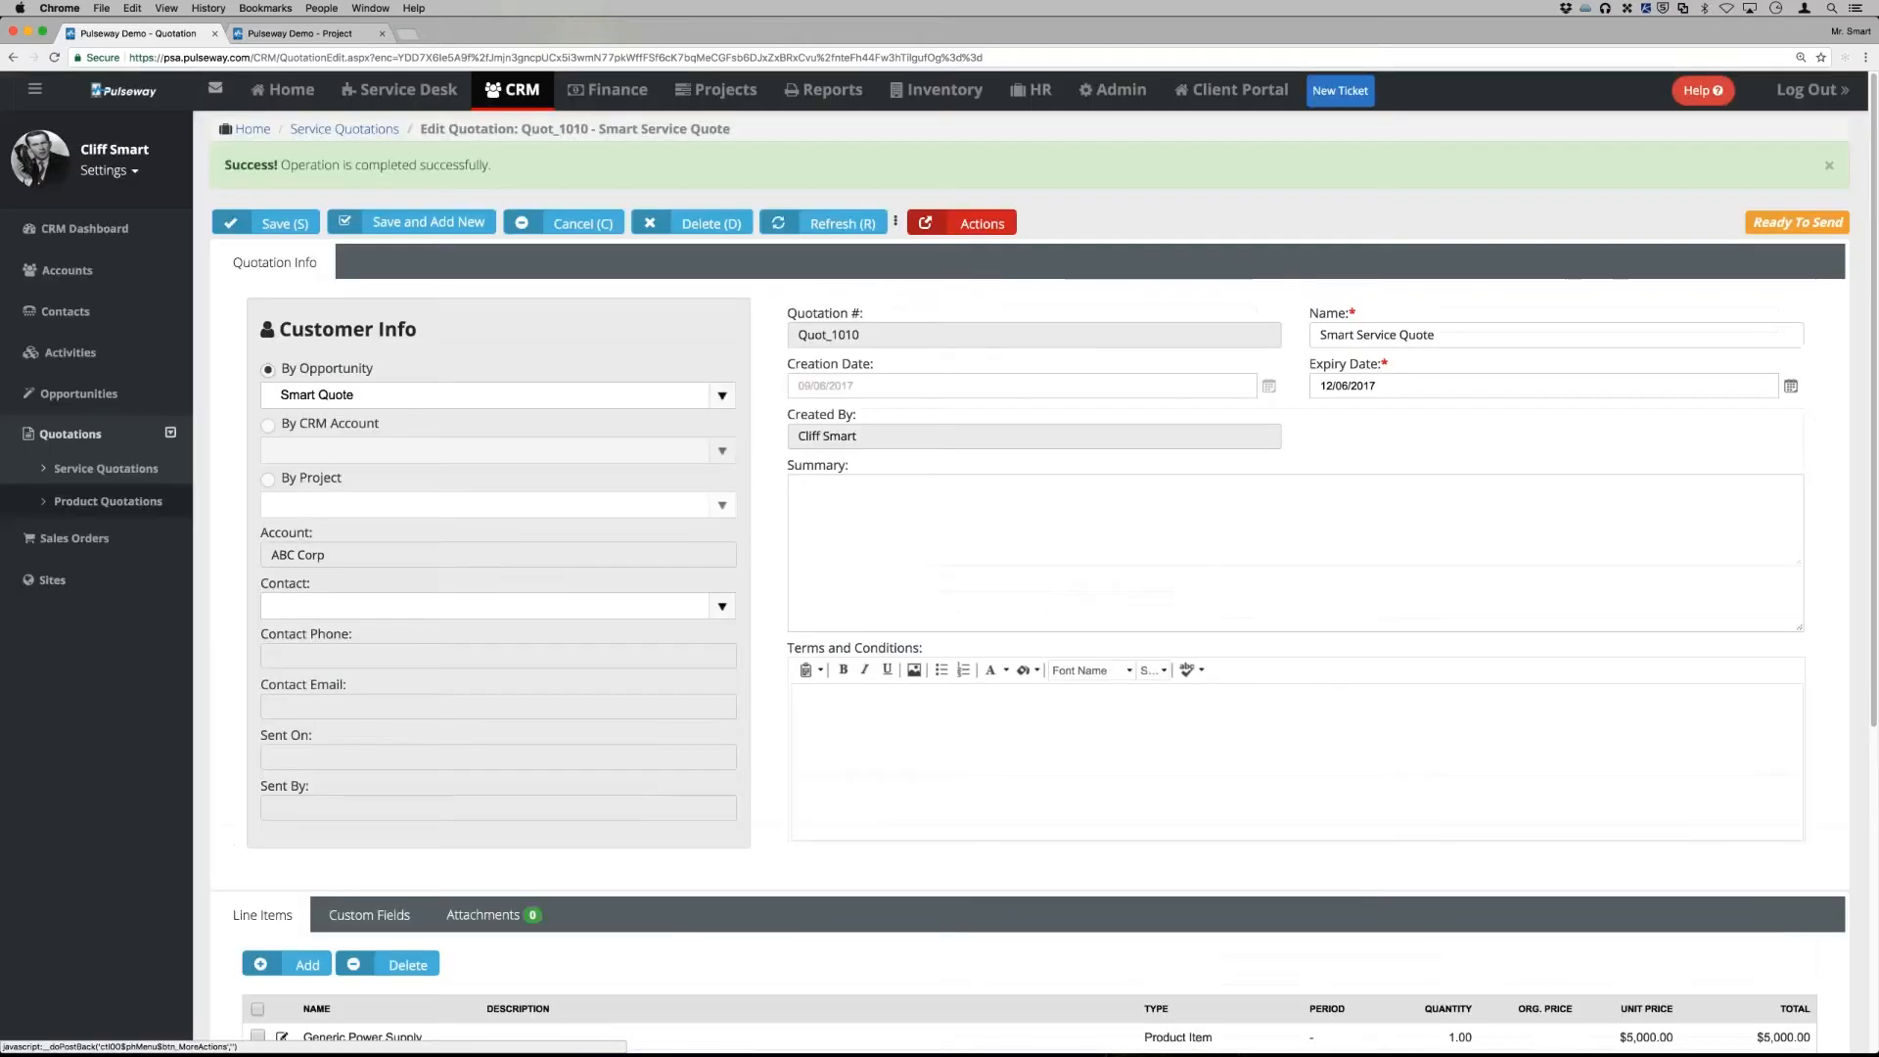
{"action": "left_click", "coordinate": [972, 225]}
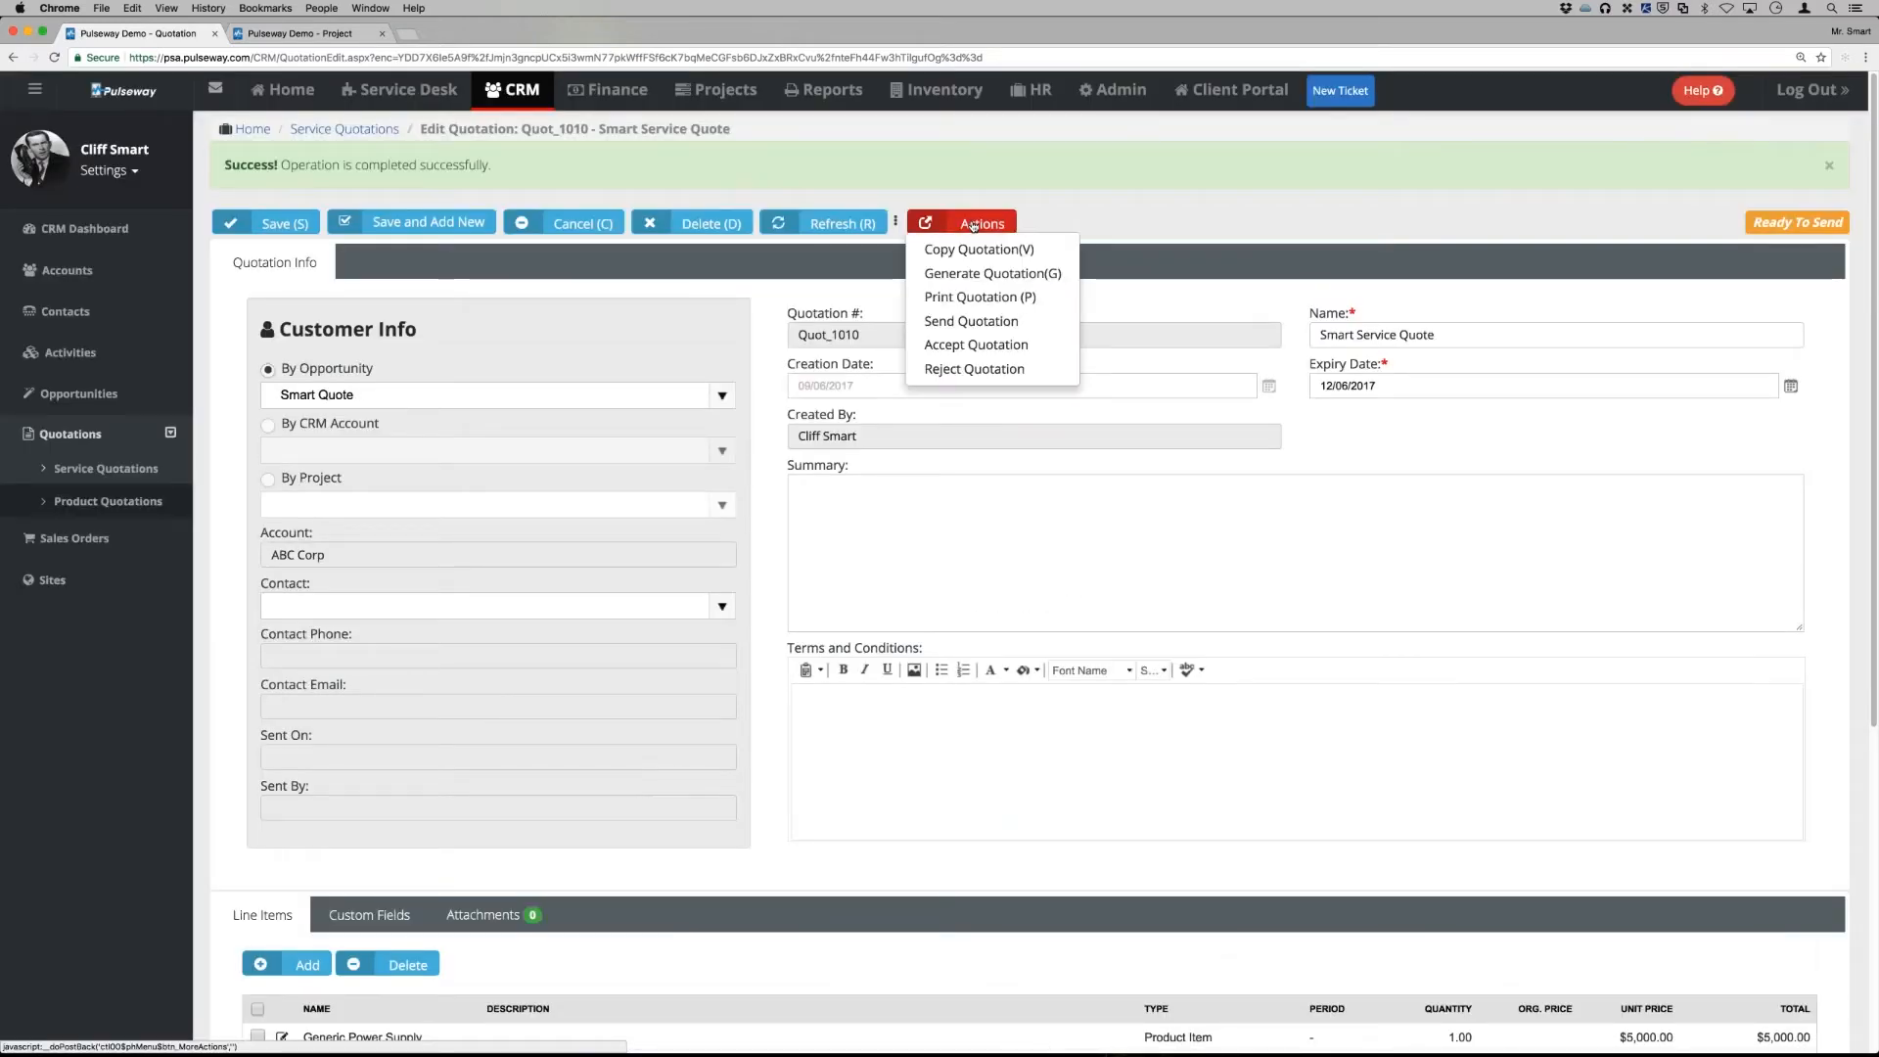
{"action": "left_click", "coordinate": [988, 350]}
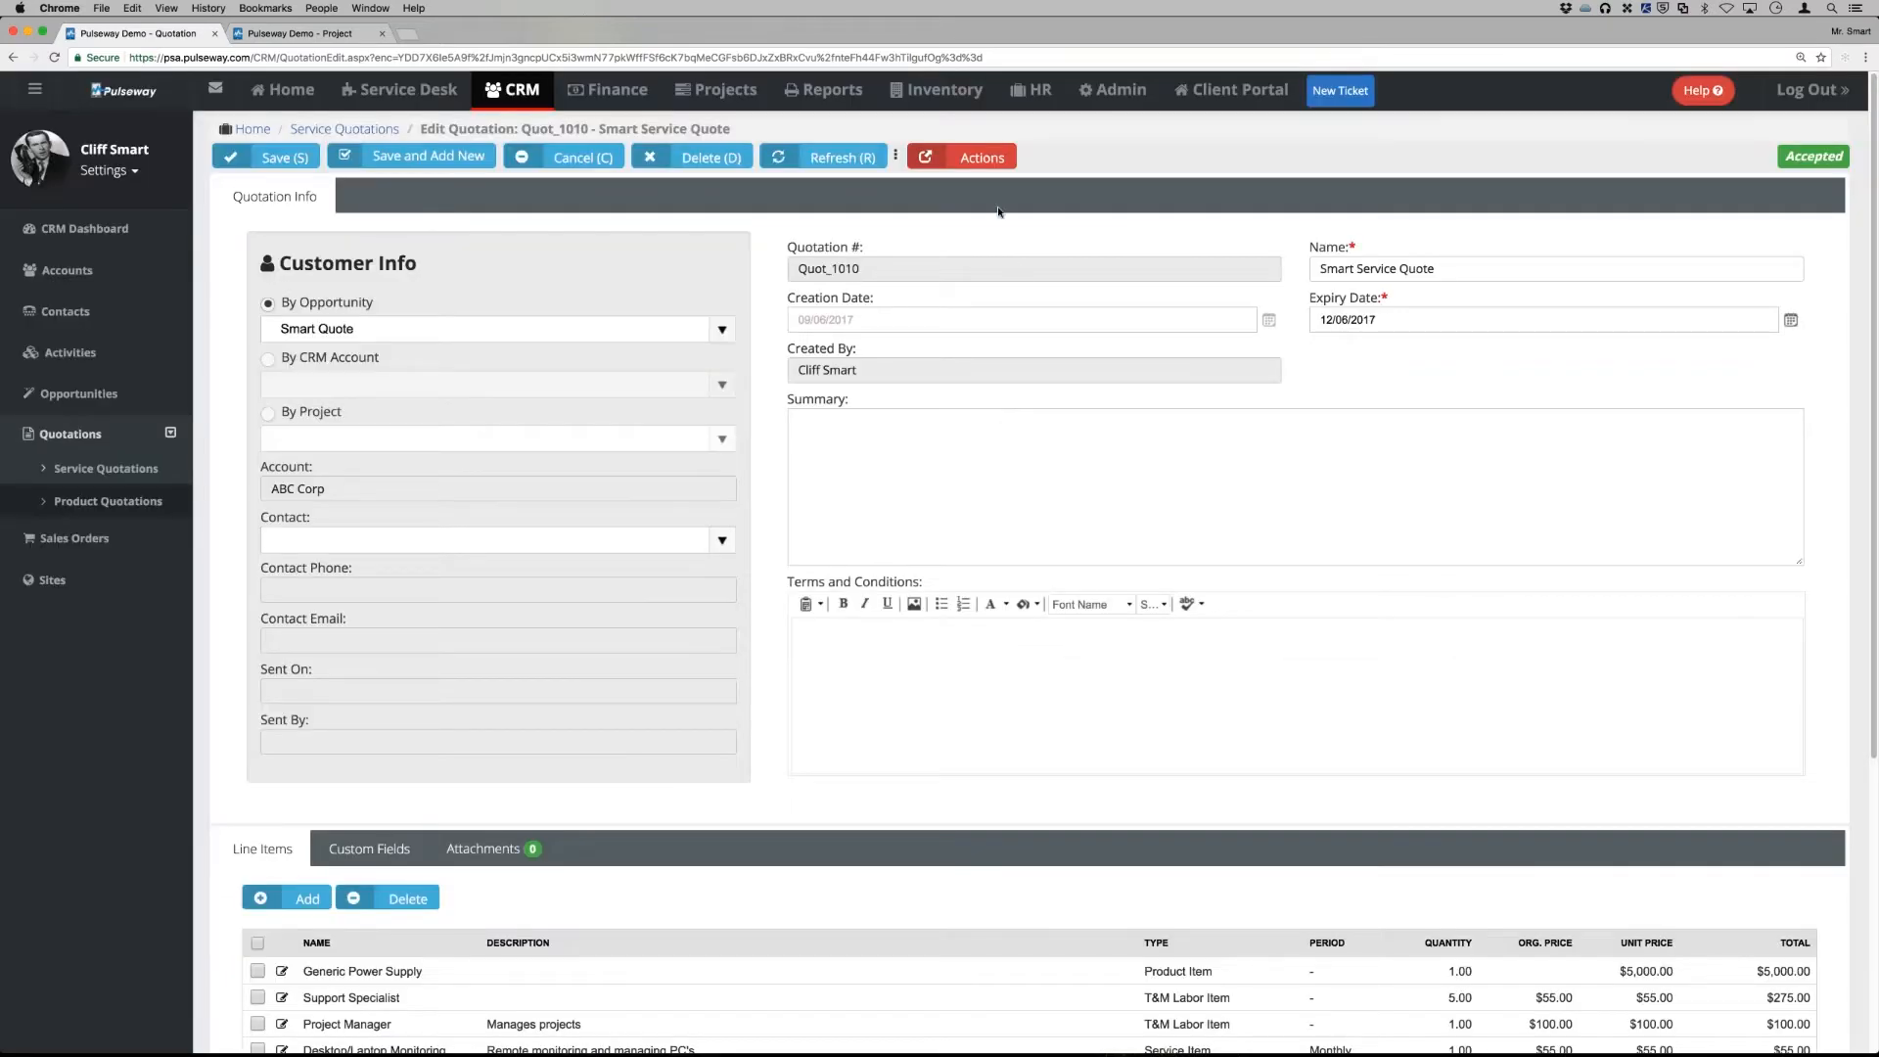
Start converting the quotation to a project, with the signed-in user as project manager and Project Management as the department
{"action": "left_click", "coordinate": [983, 159]}
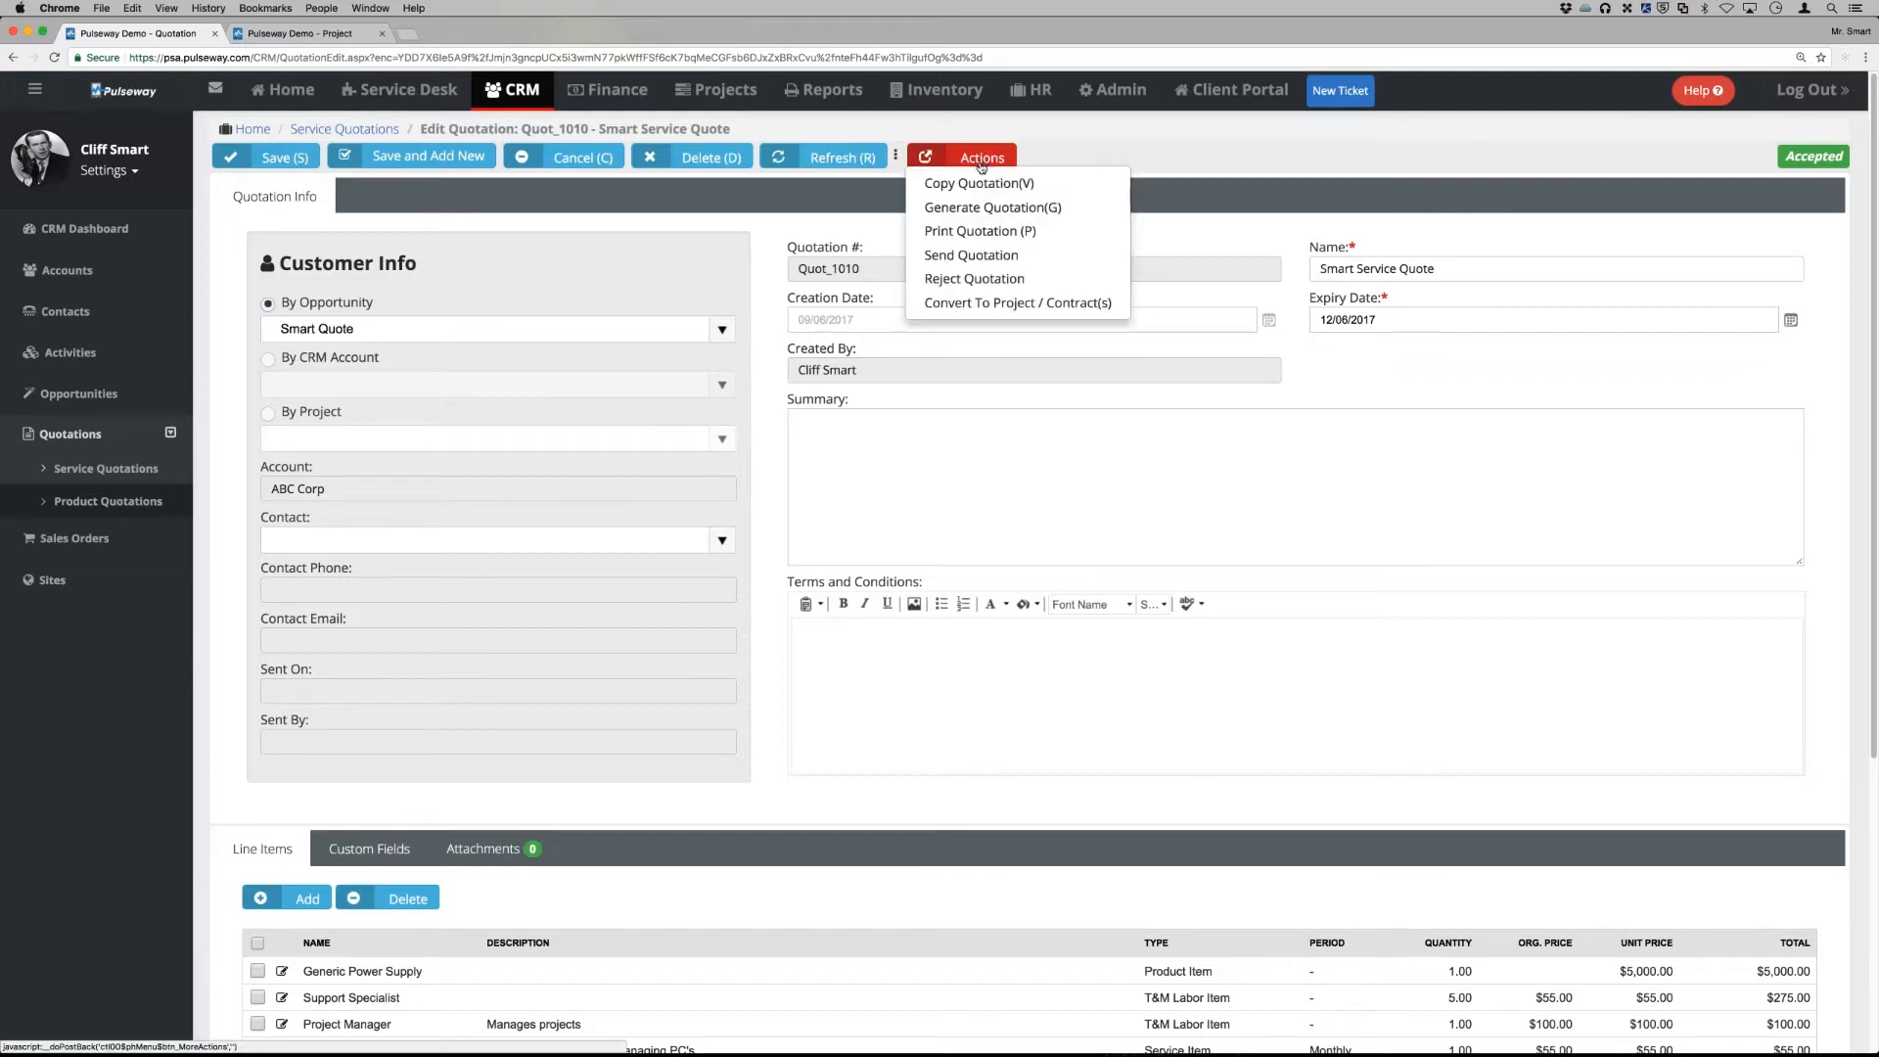
{"action": "left_click", "coordinate": [970, 308]}
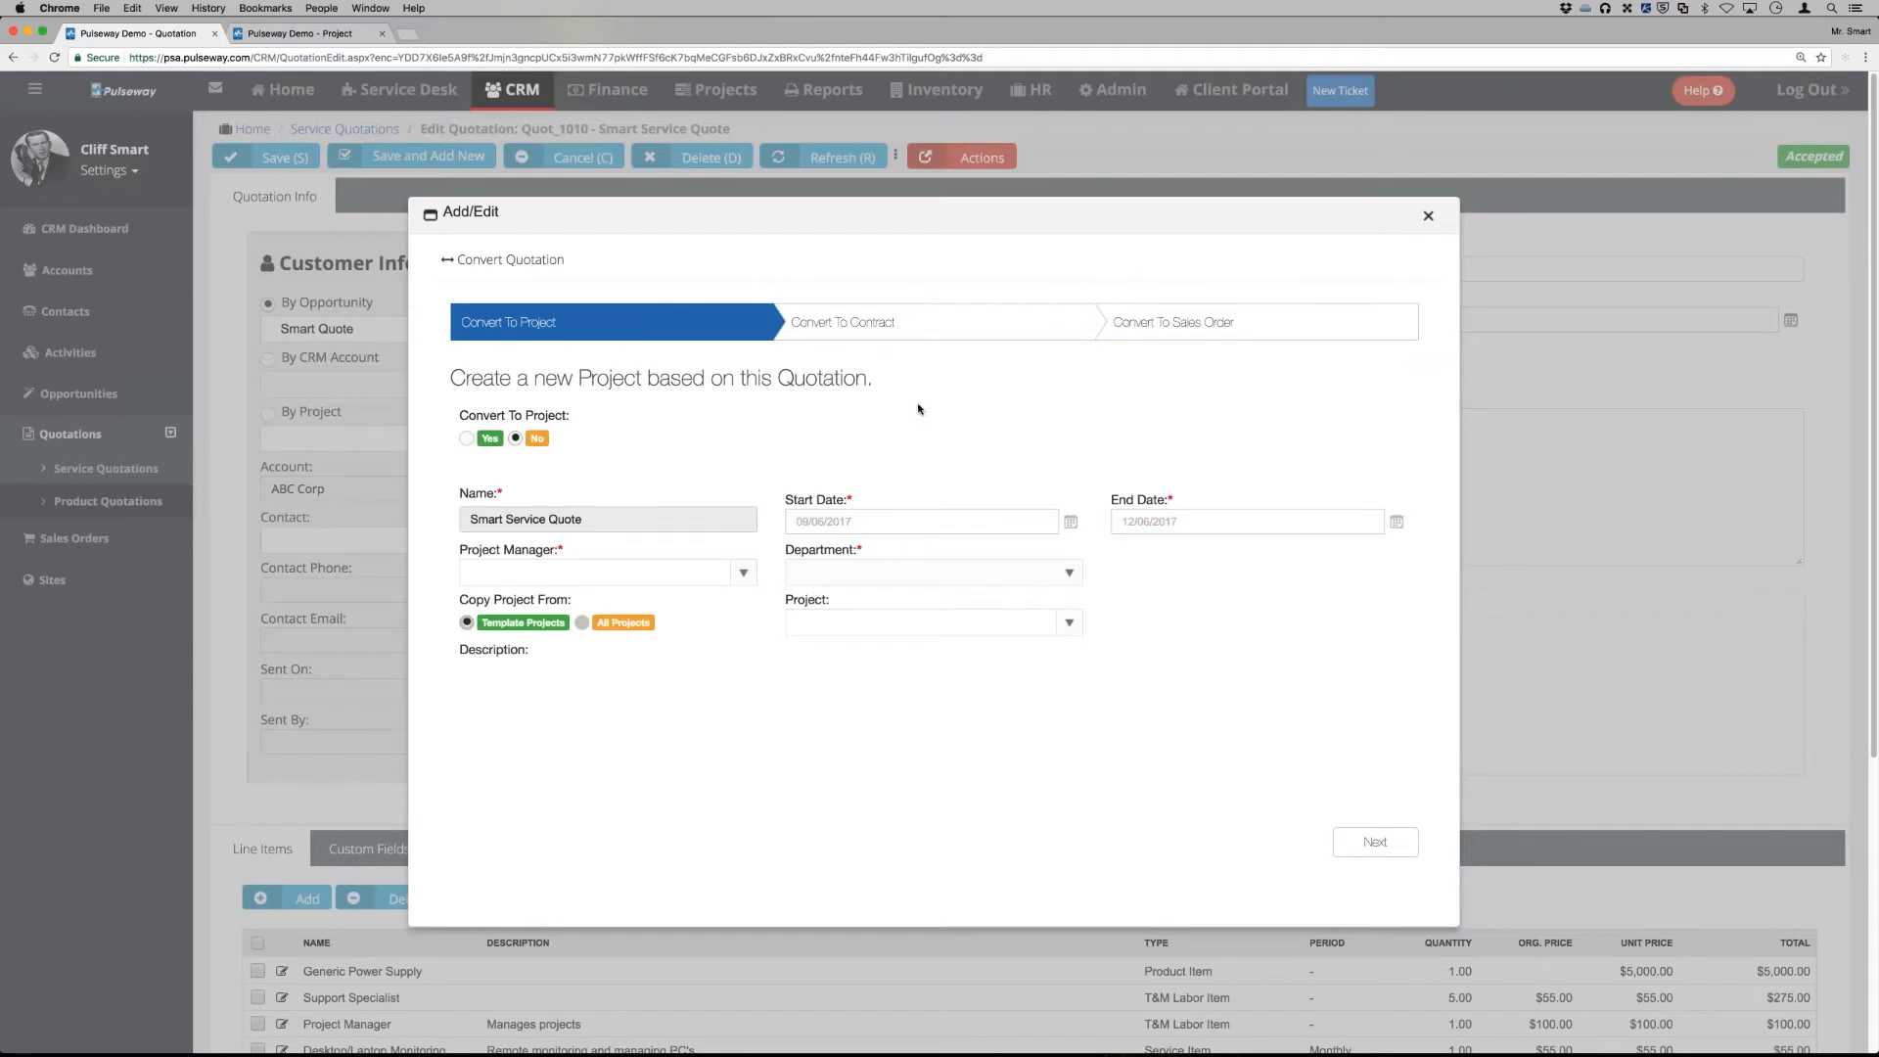
{"action": "left_click", "coordinate": [467, 437]}
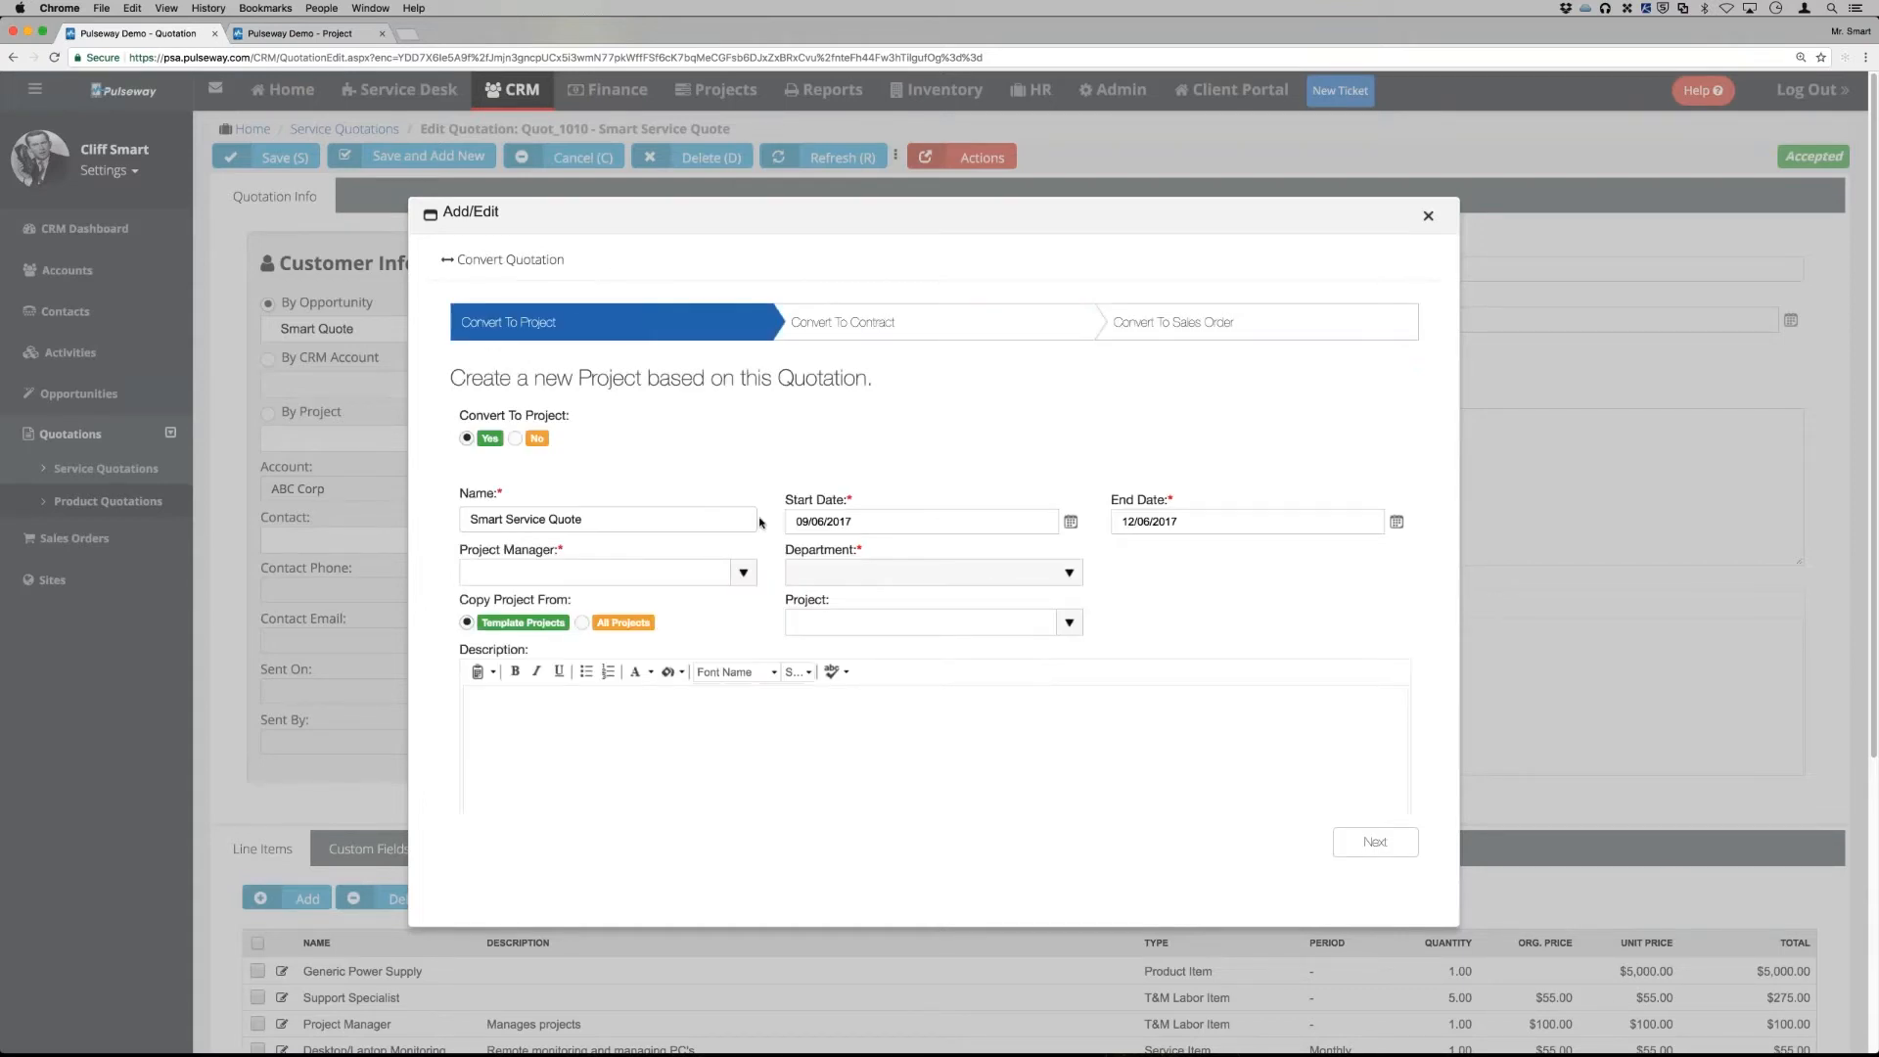
{"action": "left_click", "coordinate": [1067, 624]}
{"action": "left_click", "coordinate": [728, 625]}
{"action": "left_click", "coordinate": [744, 572]}
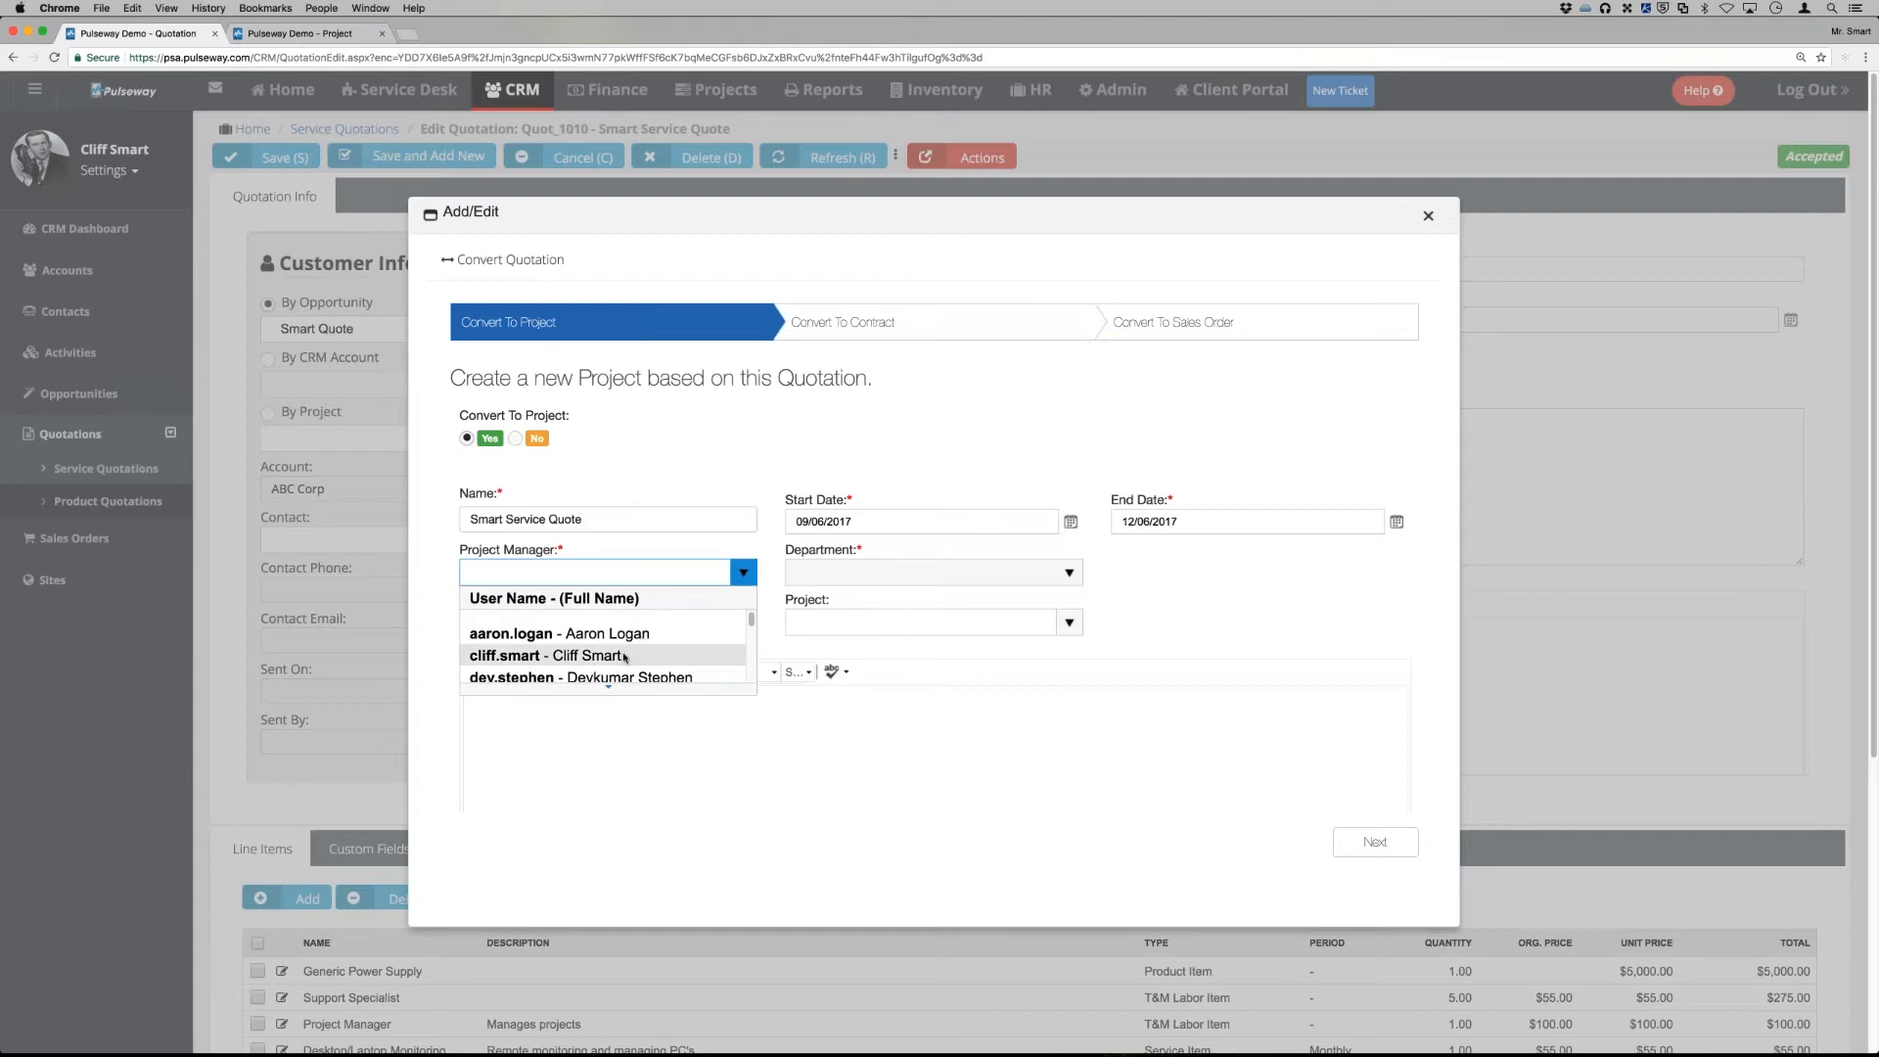
{"action": "left_click", "coordinate": [548, 650]}
{"action": "left_click", "coordinate": [989, 573]}
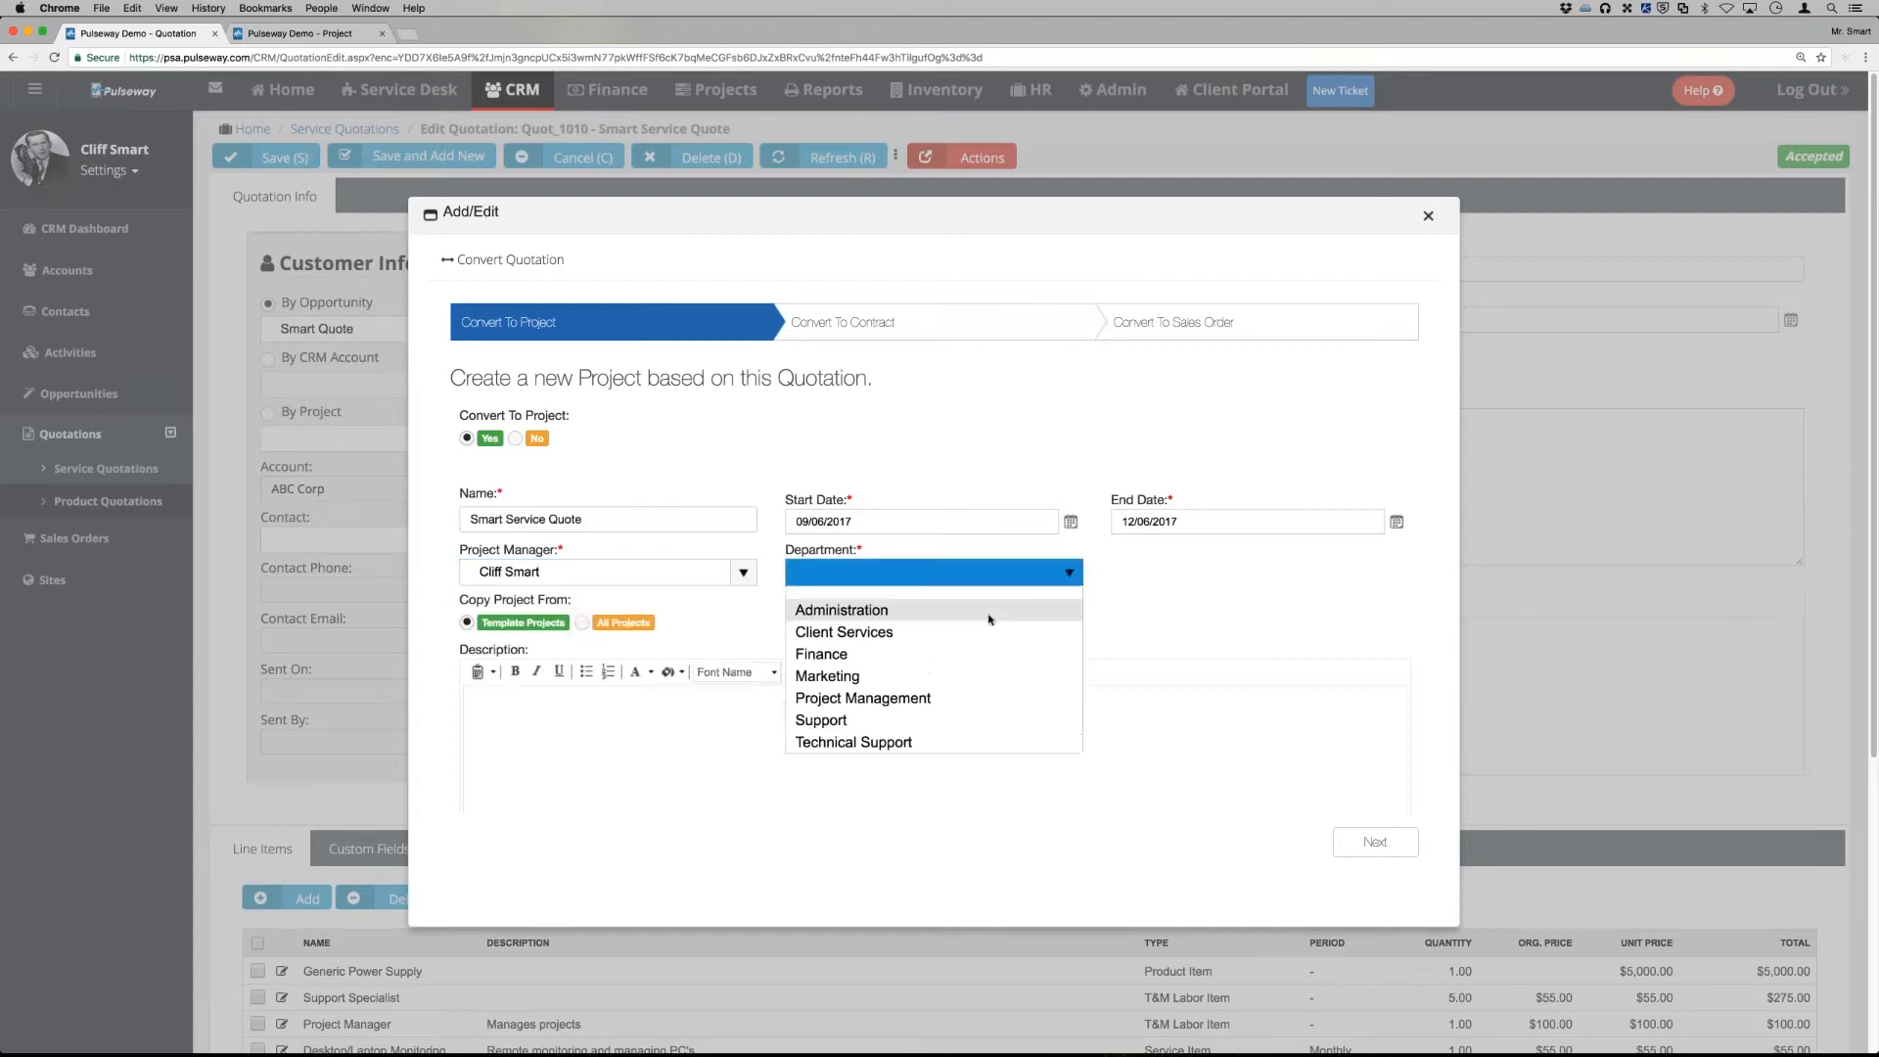
{"action": "left_click", "coordinate": [956, 701]}
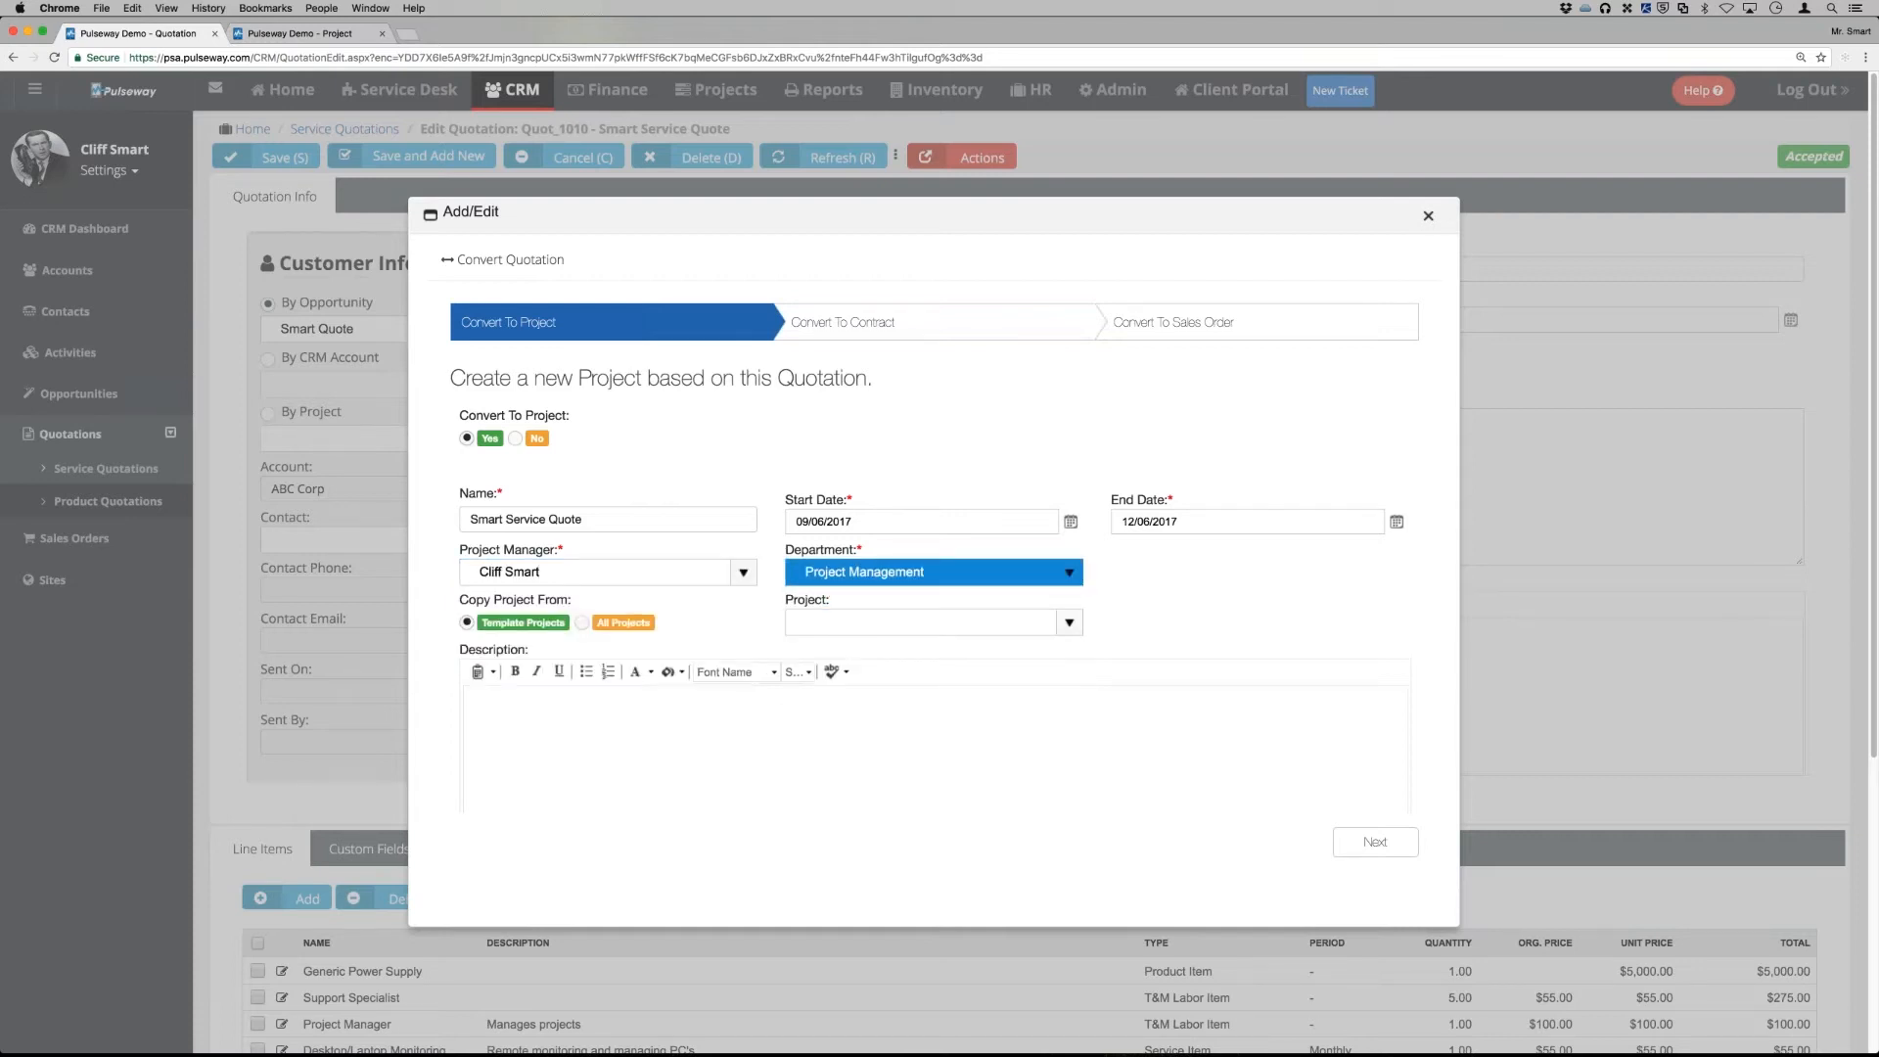
Enable conversion of both contracts and activate them, making Recurring Services the default and linking Time And Materials to the project
{"action": "left_click", "coordinate": [923, 330]}
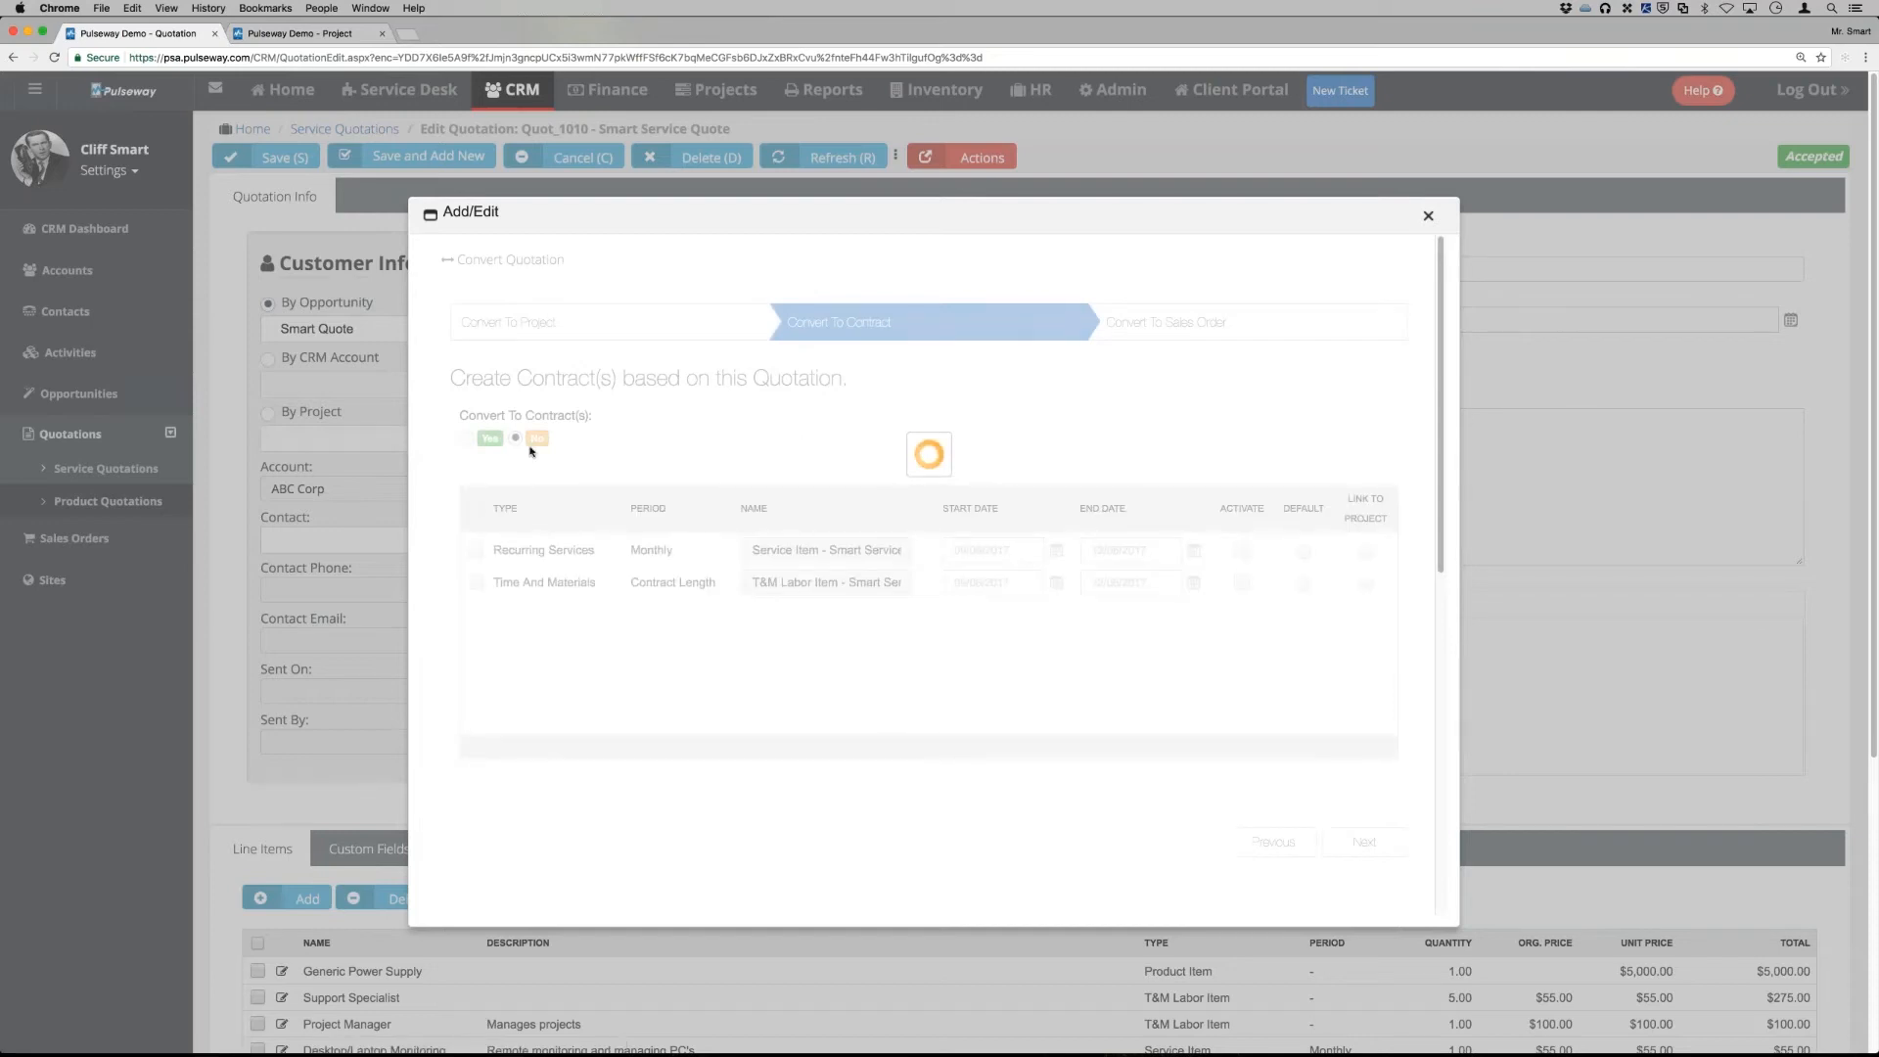
{"action": "left_click", "coordinate": [466, 439]}
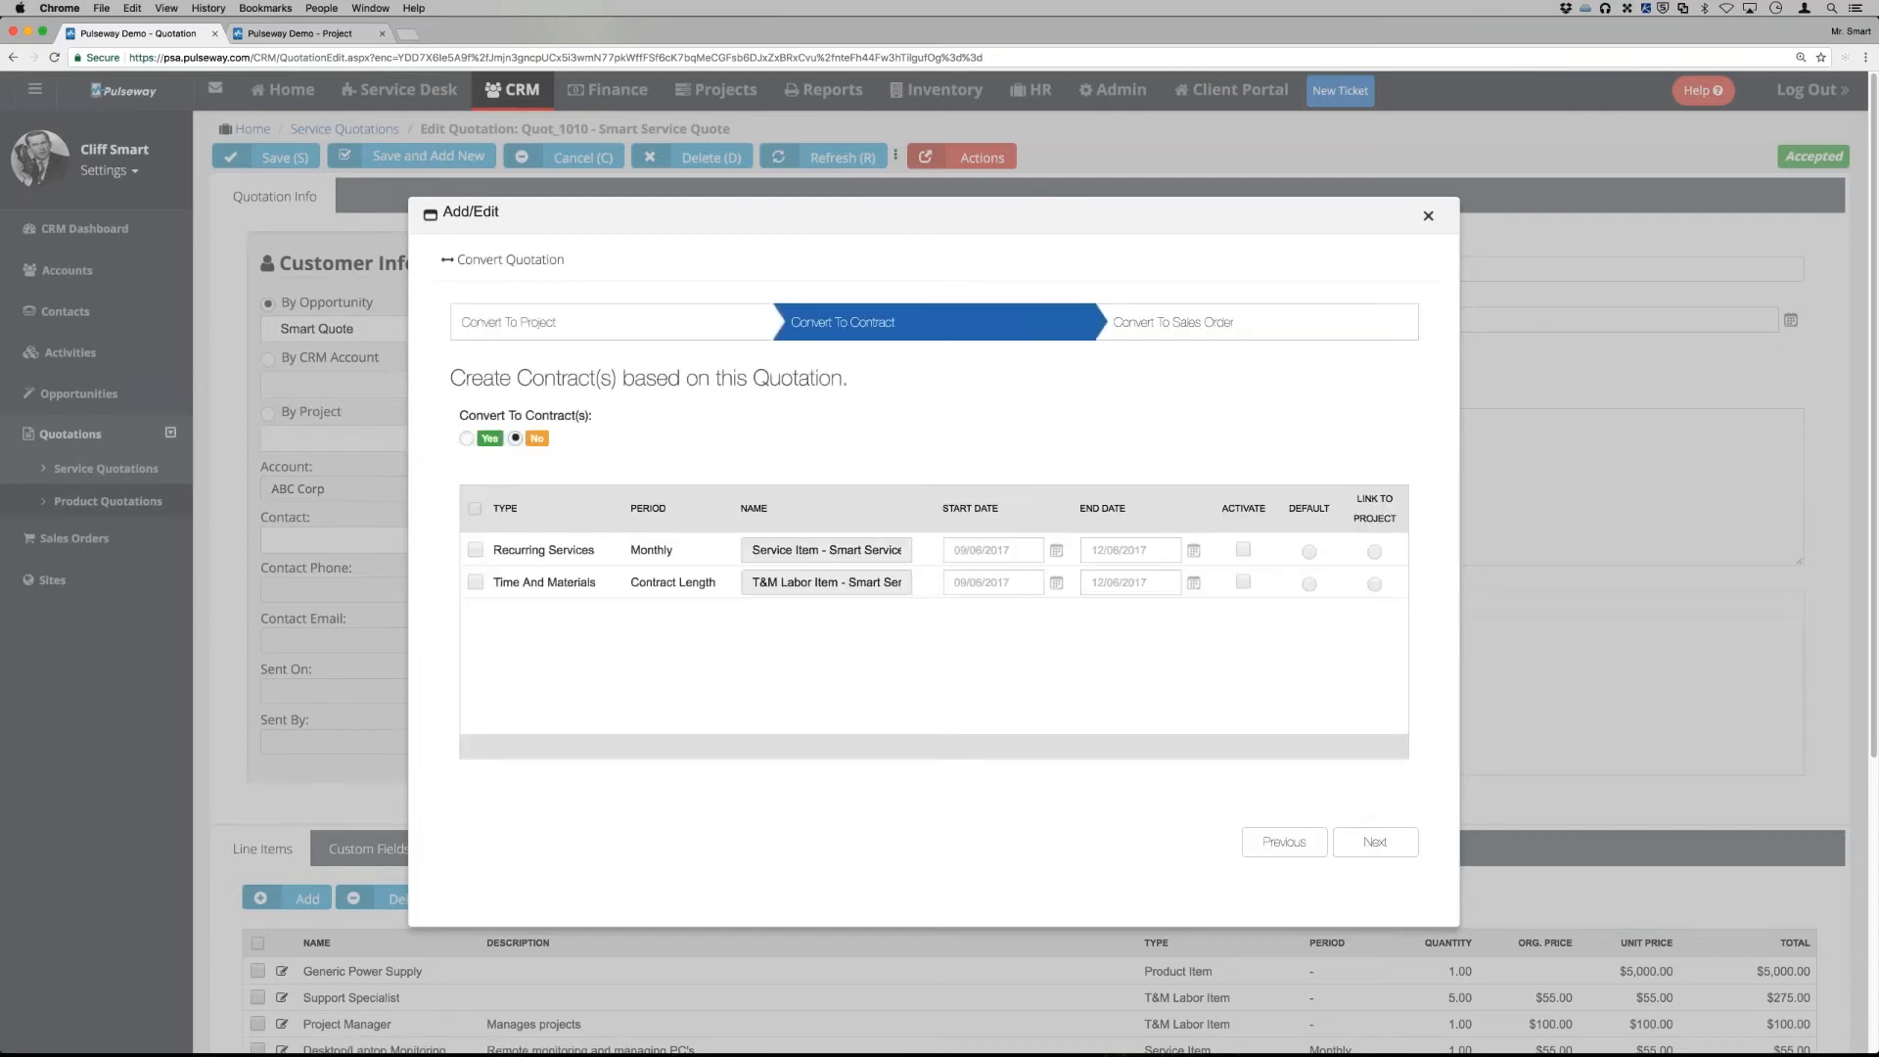
{"action": "left_click", "coordinate": [473, 507]}
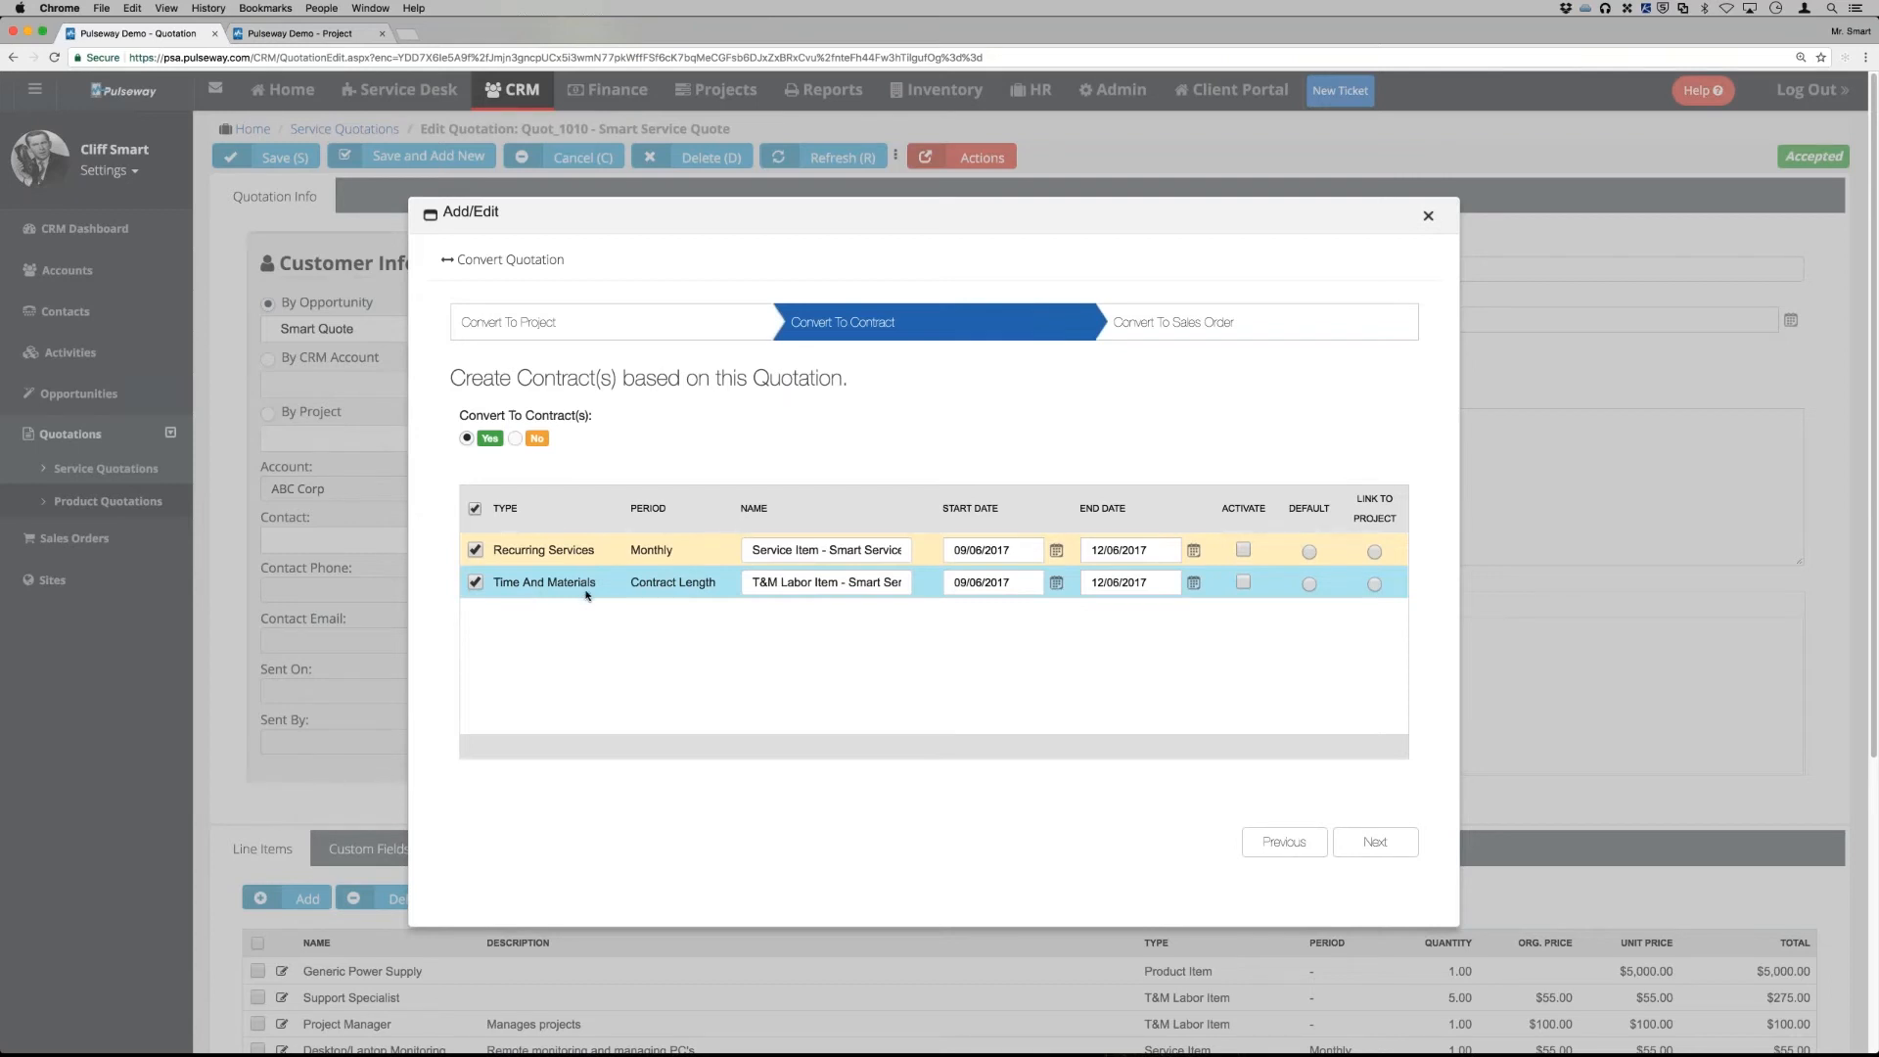
{"action": "left_click", "coordinate": [1244, 583]}
{"action": "left_click", "coordinate": [1243, 549]}
{"action": "left_click", "coordinate": [1309, 551]}
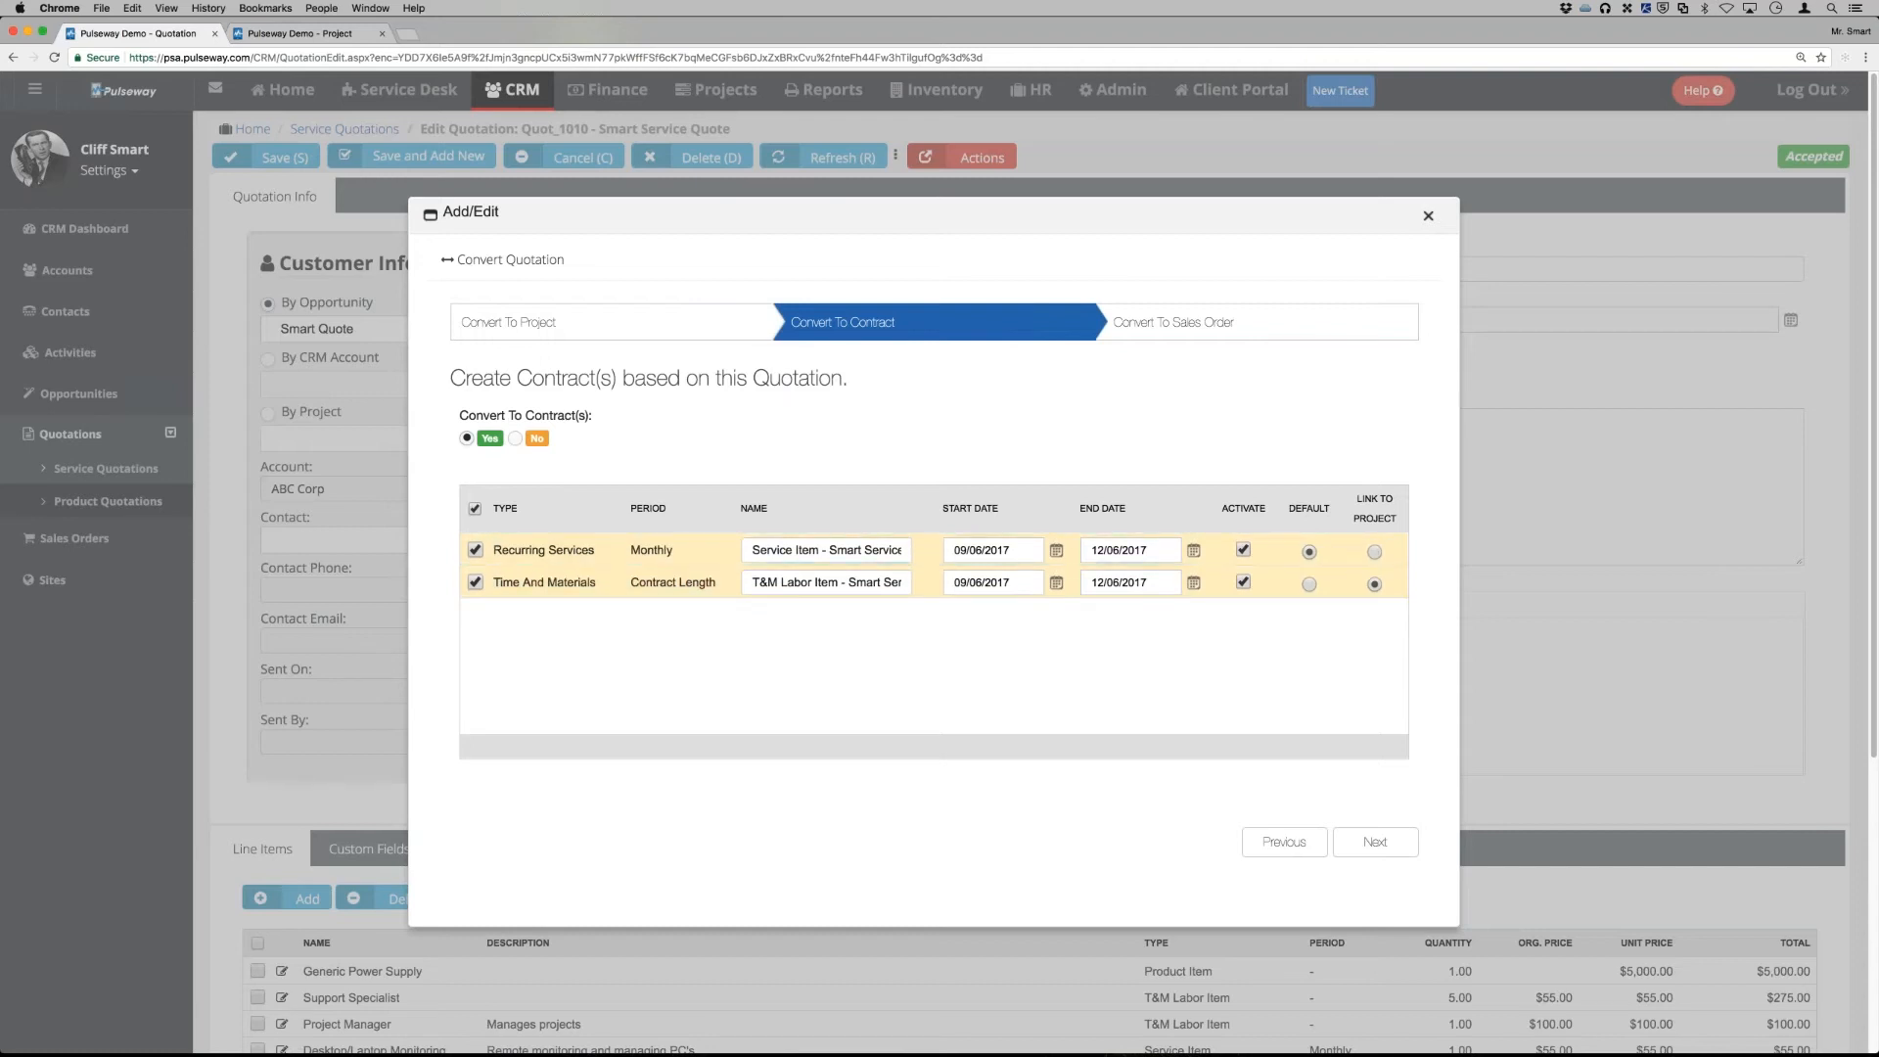
Include a sales order with ship-by date 09/08/2017 linked to the converted project, and complete the quotation conversion
{"action": "left_click", "coordinate": [1369, 844]}
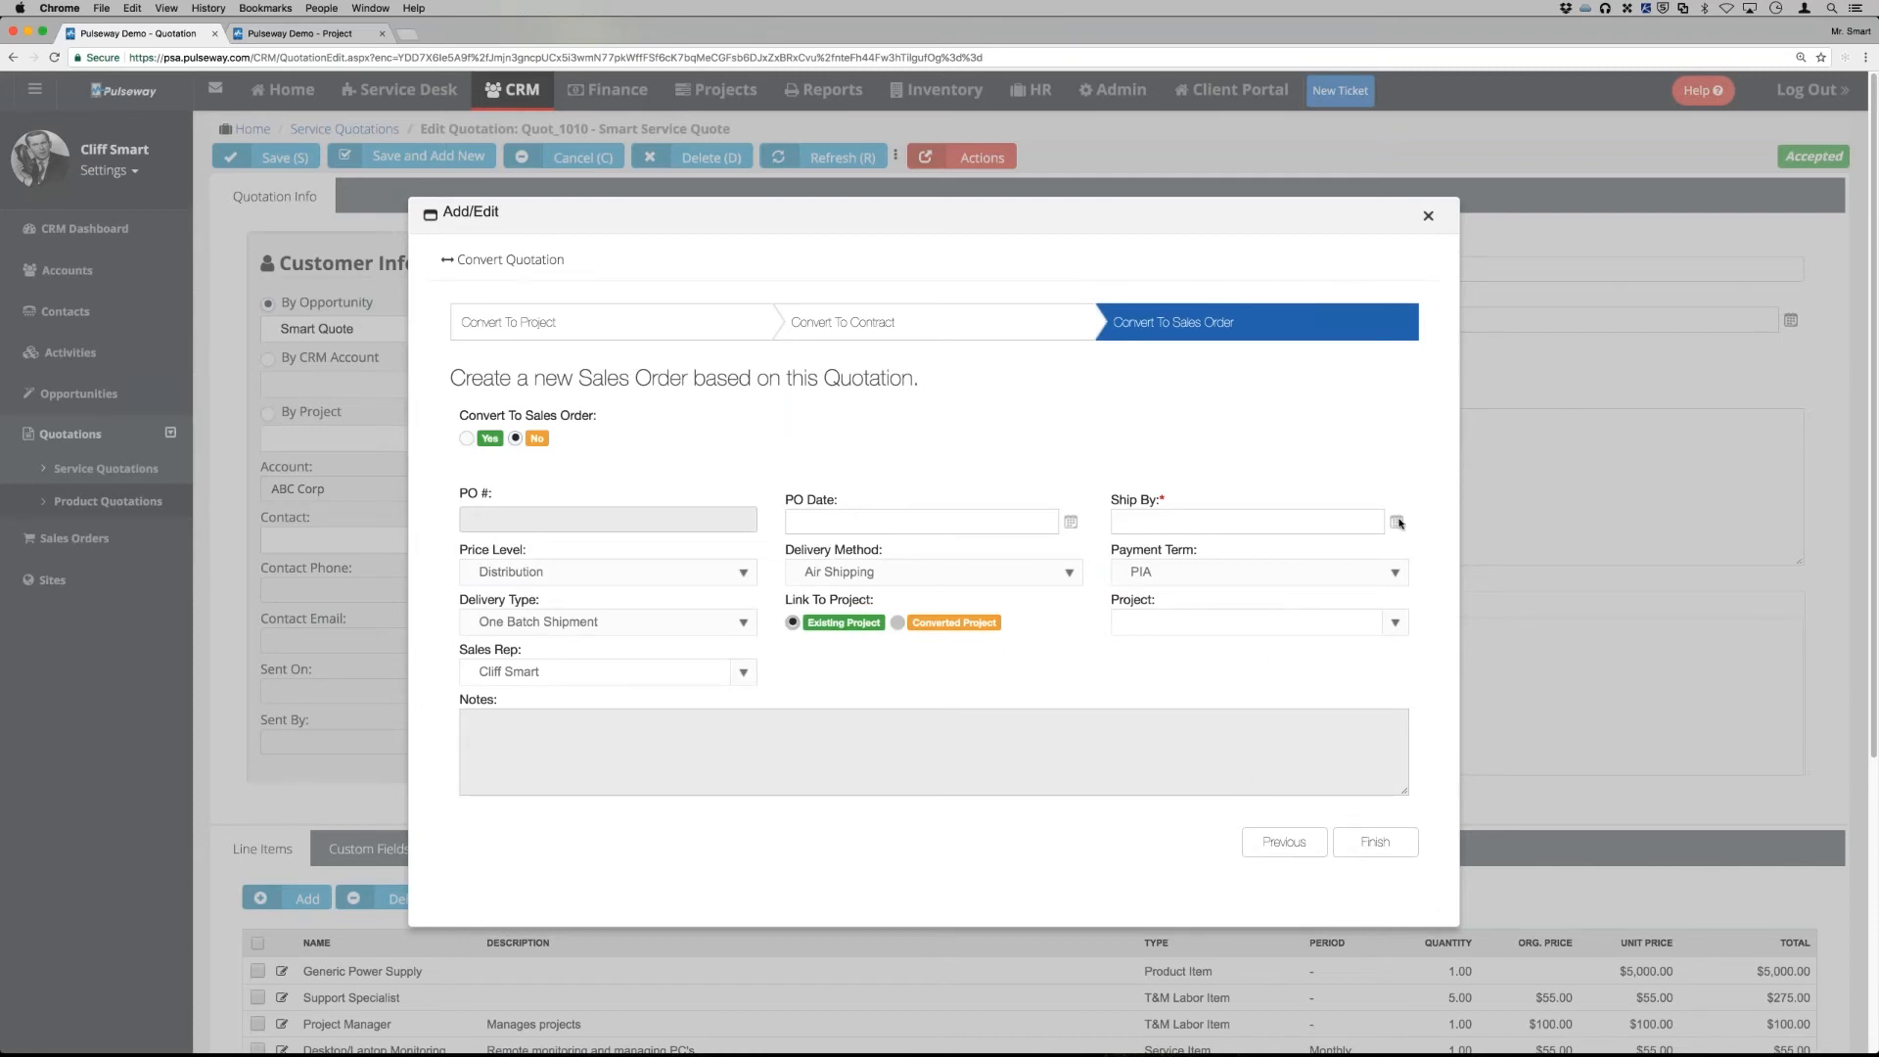
{"action": "left_click", "coordinate": [467, 437]}
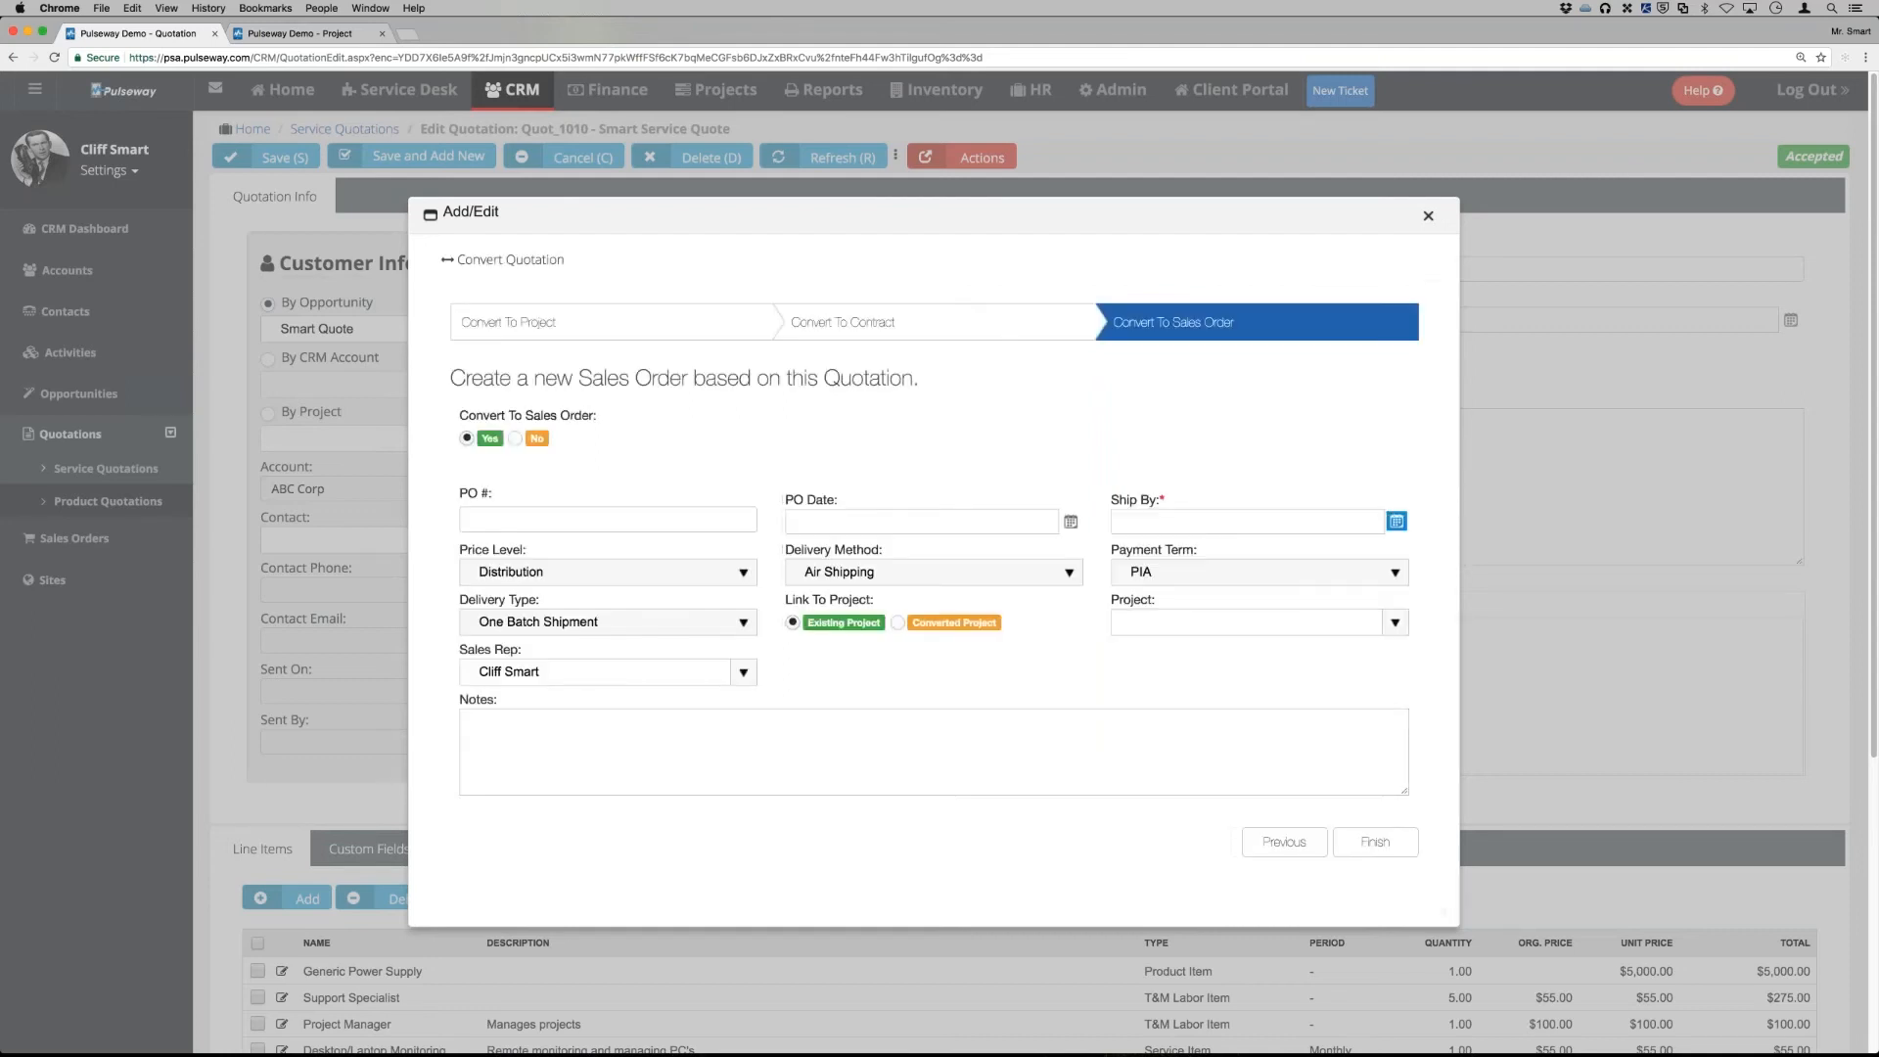
{"action": "left_click", "coordinate": [1397, 521]}
{"action": "left_click", "coordinate": [1277, 610]}
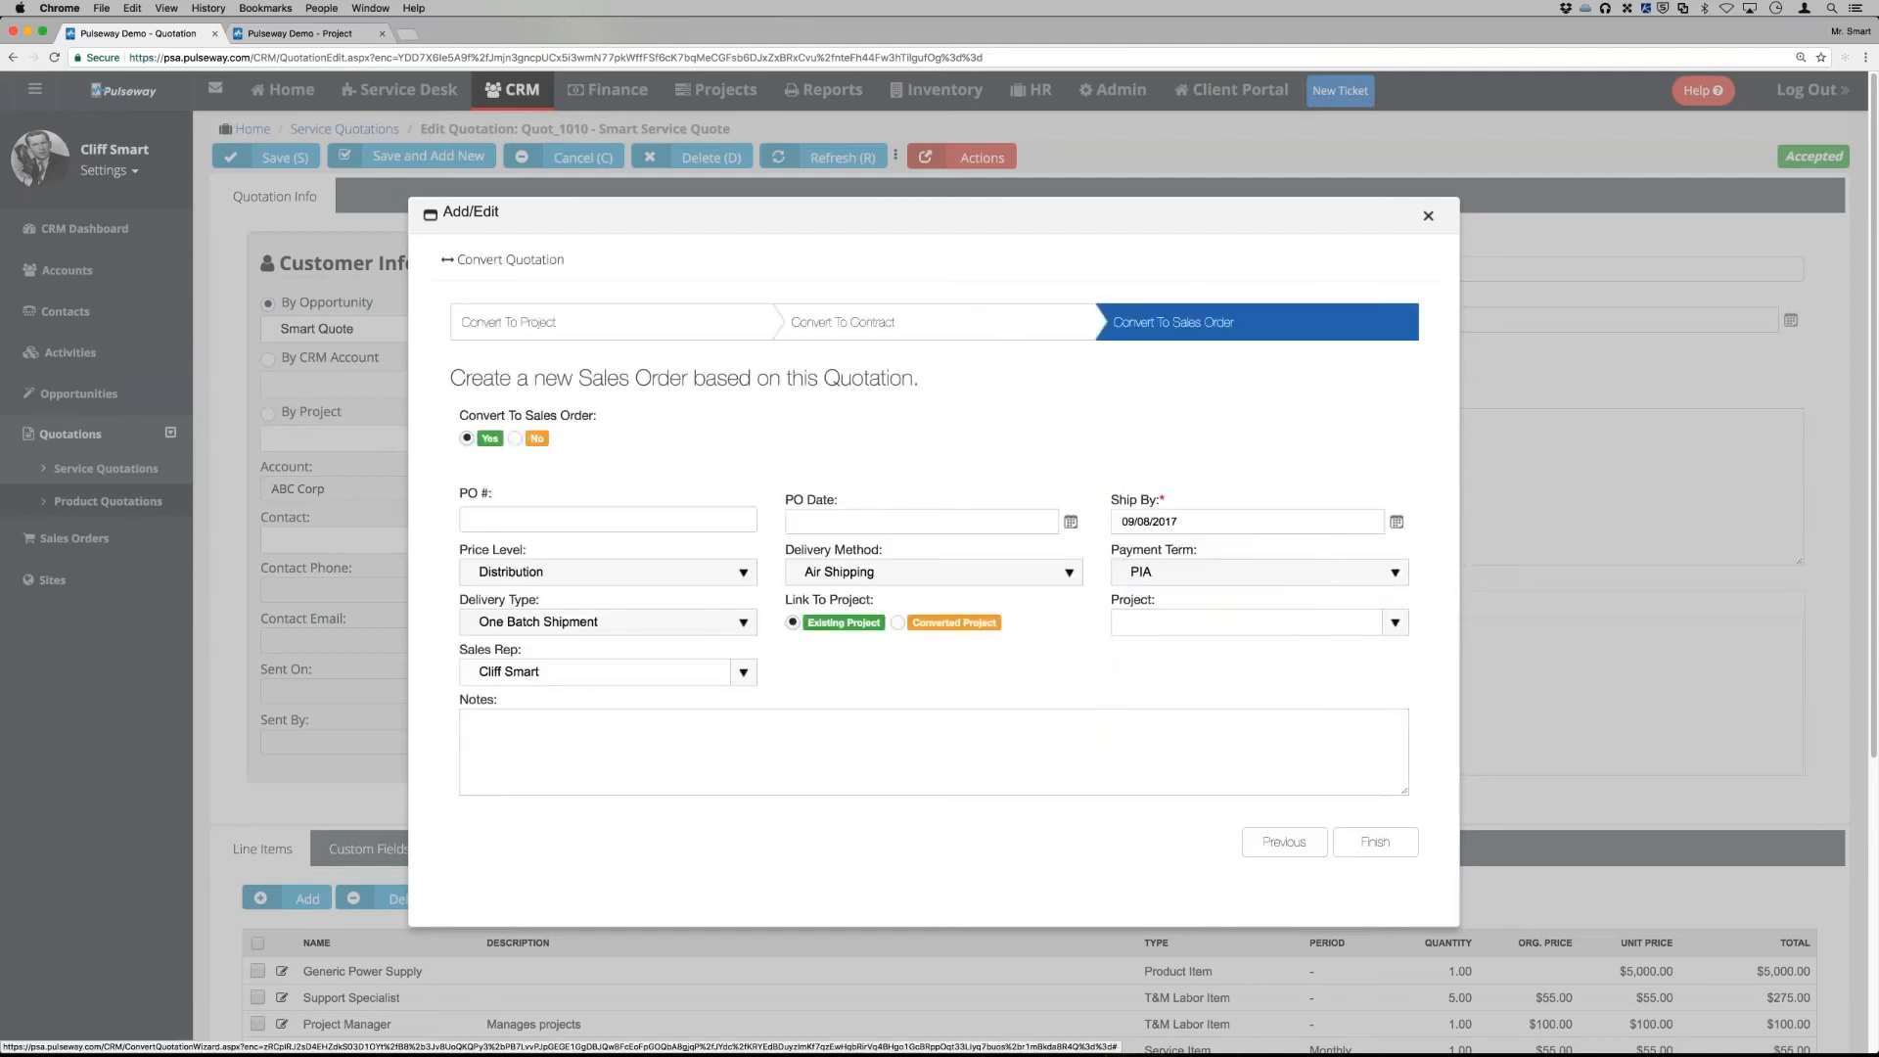
{"action": "left_click", "coordinate": [898, 623]}
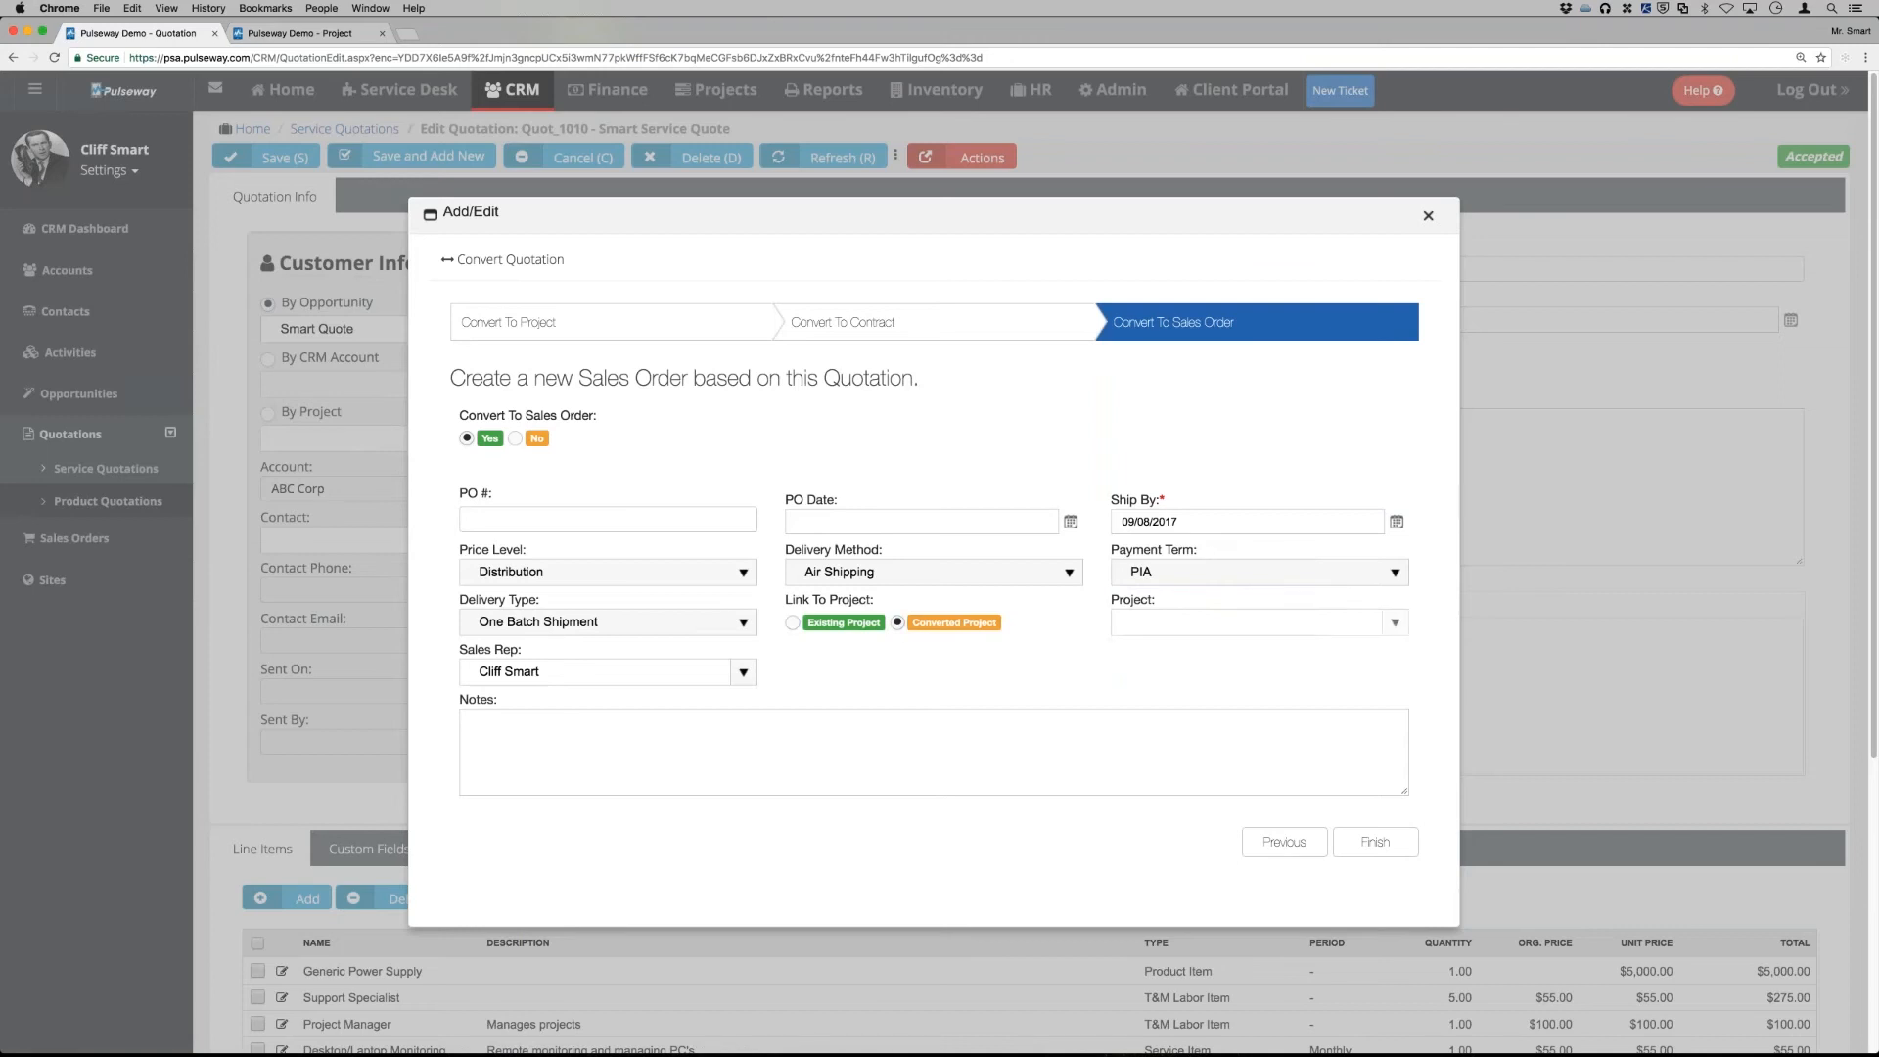
{"action": "left_click", "coordinate": [1376, 841]}
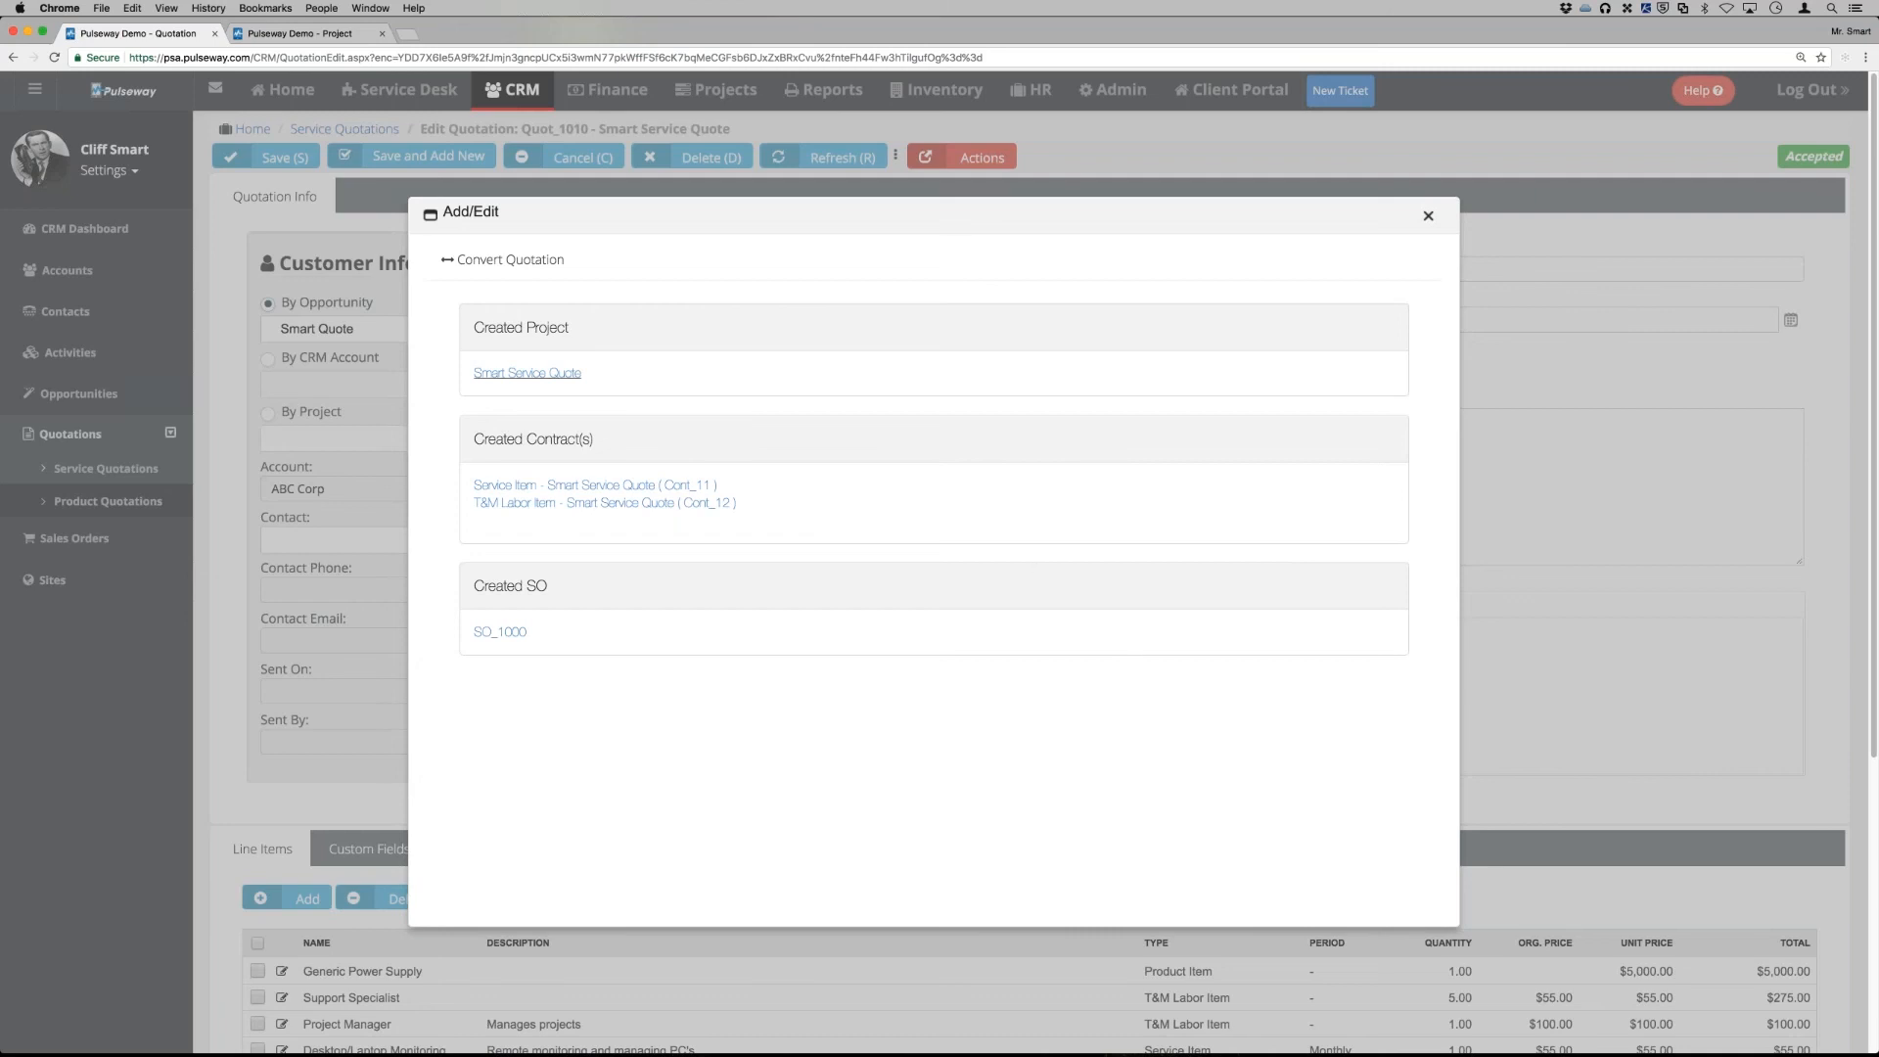
Open the Smart Service Quote project created from the quotation
{"action": "left_click", "coordinate": [516, 373]}
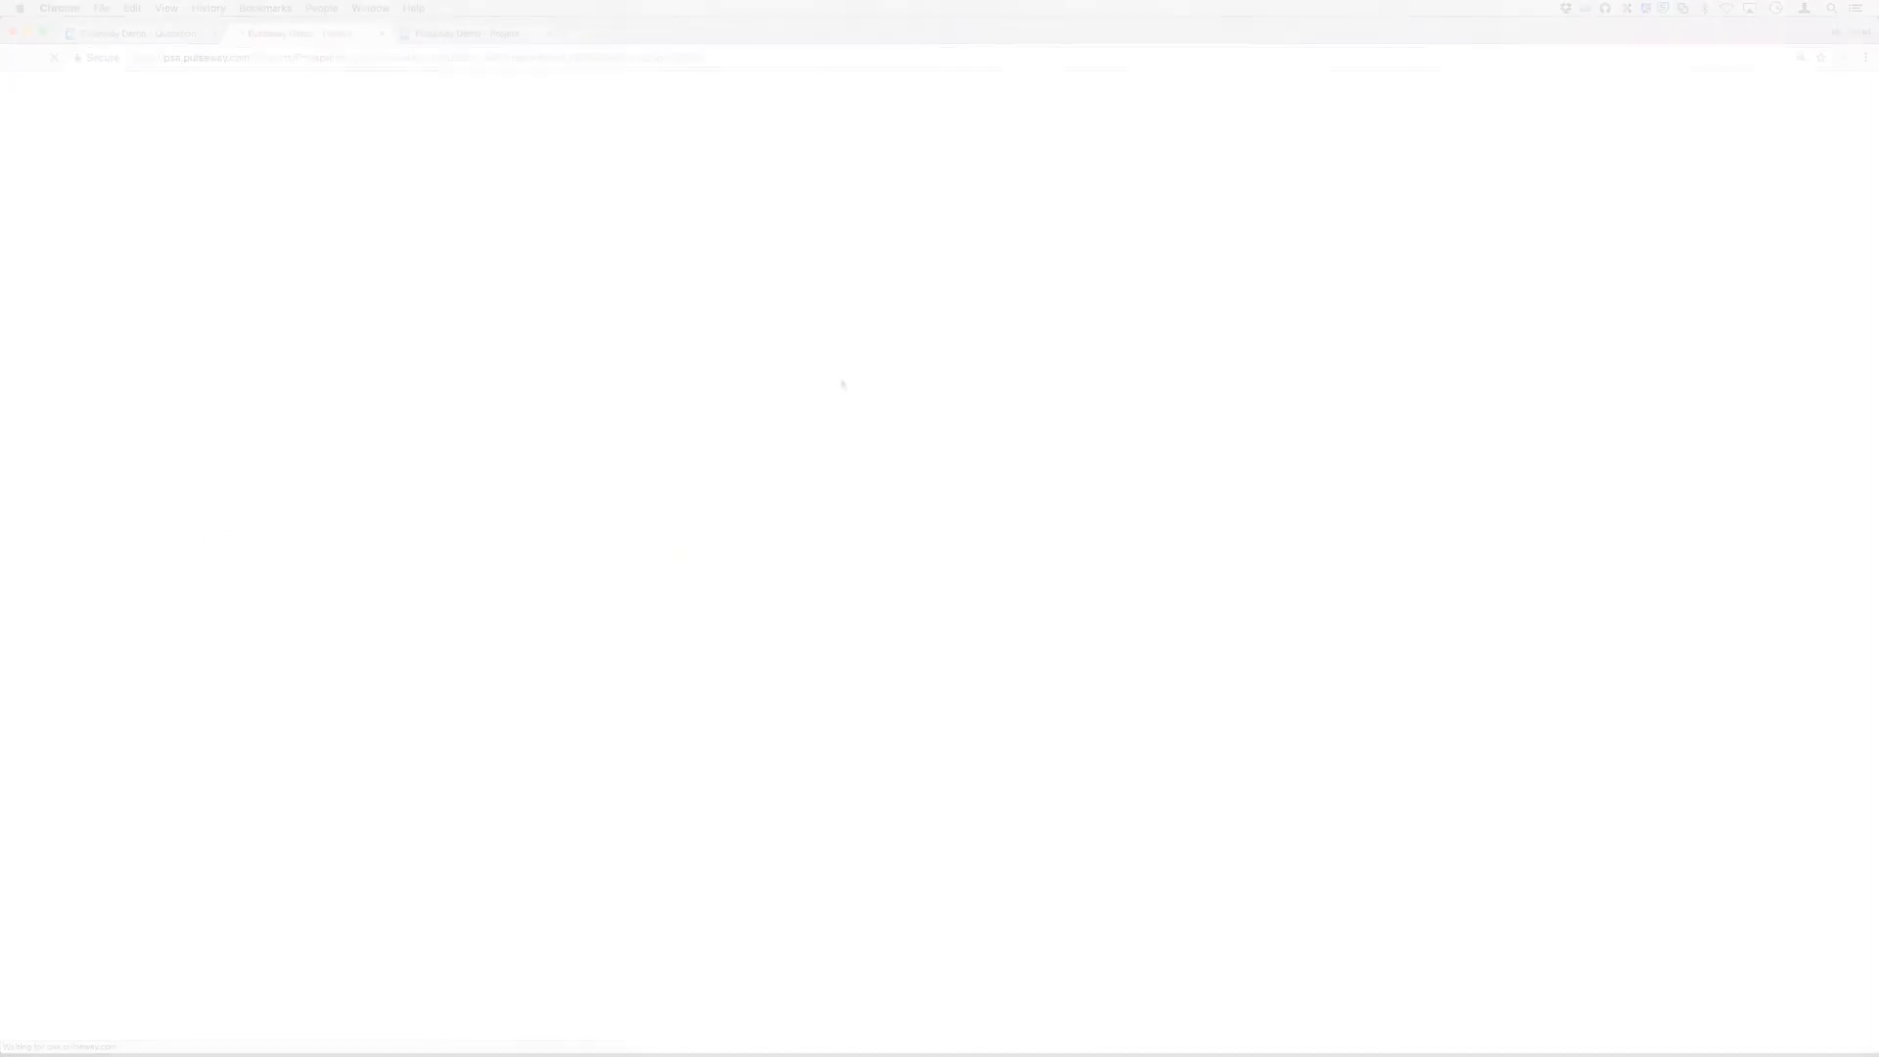